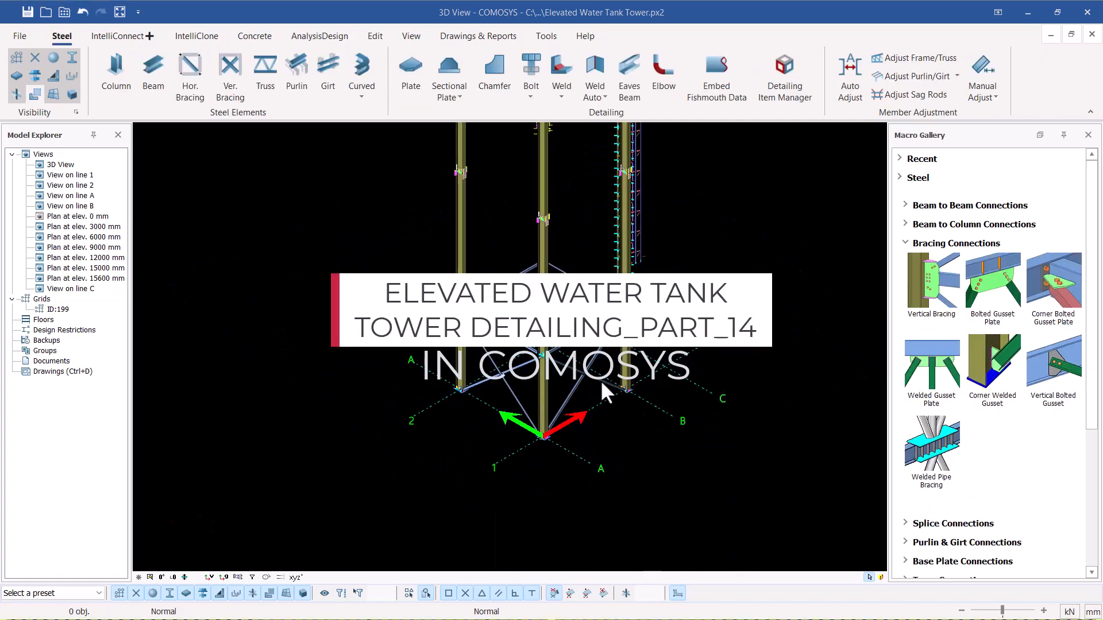
Mirror-copy the two crossed diagonal braces on the grid line 1 face to the line 2 face, about the plane midway between them
{"action": "scroll", "coordinate": [601, 380], "scroll_direction": "up", "scroll_amount": 5}
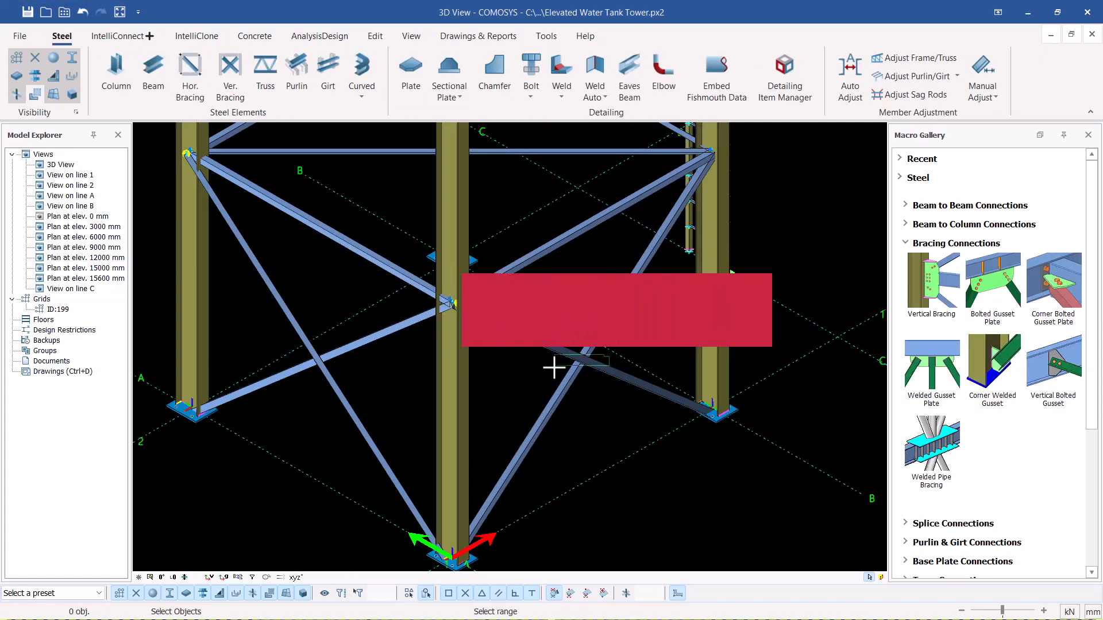
{"action": "left_click", "coordinate": [292, 363]}
{"action": "left_click", "coordinate": [585, 366]}
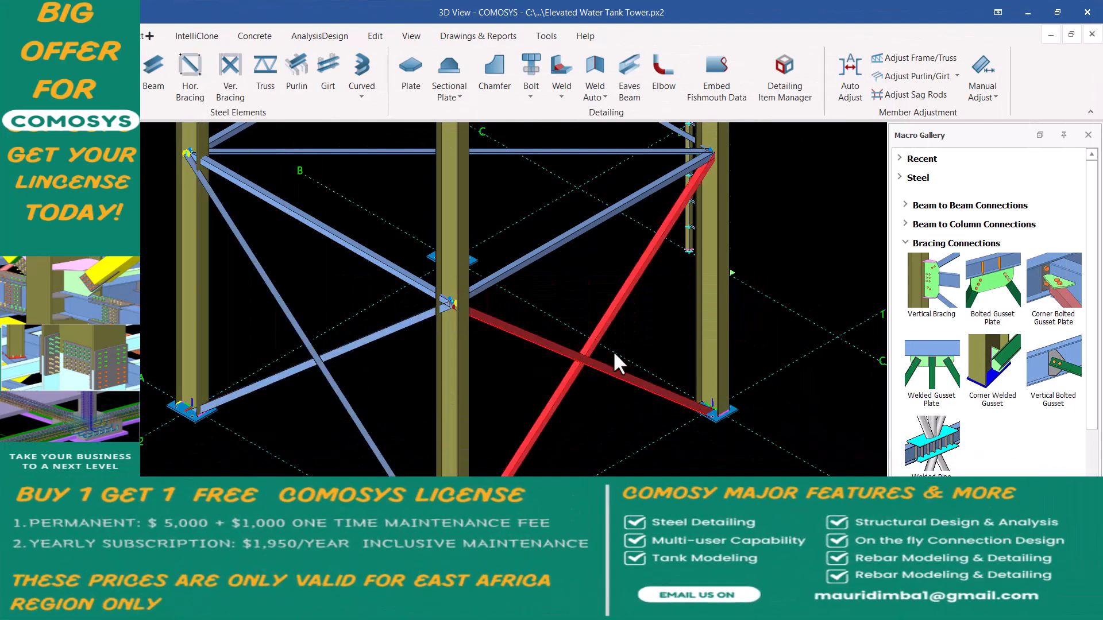
{"action": "scroll", "coordinate": [561, 405], "scroll_direction": "down", "scroll_amount": 3}
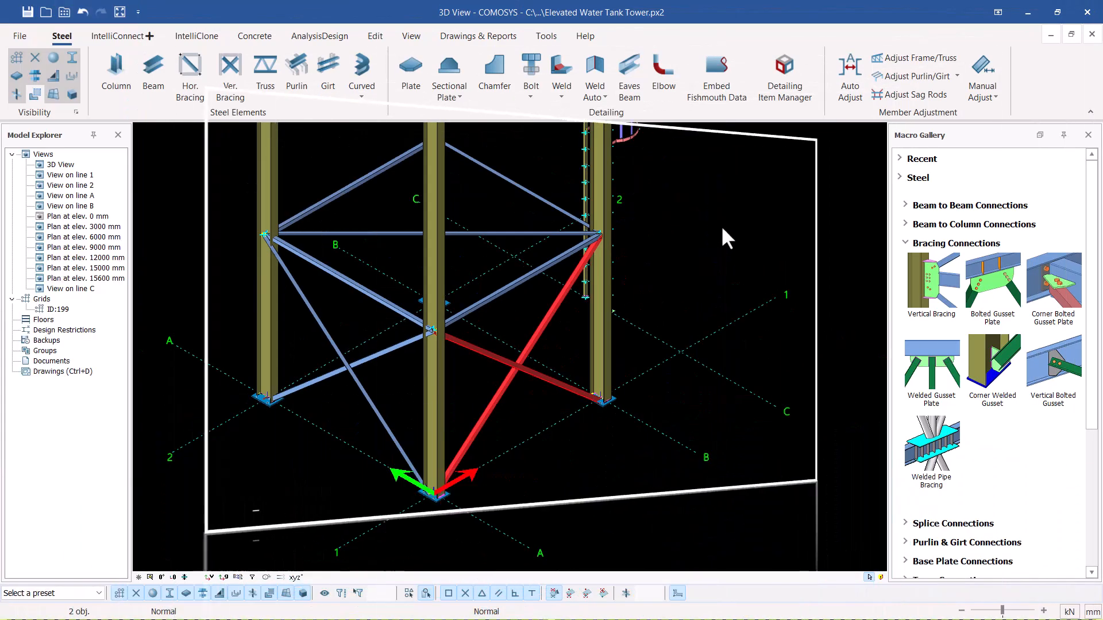
{"action": "right_click", "coordinate": [722, 225]}
{"action": "mouse_move", "coordinate": [808, 409]}
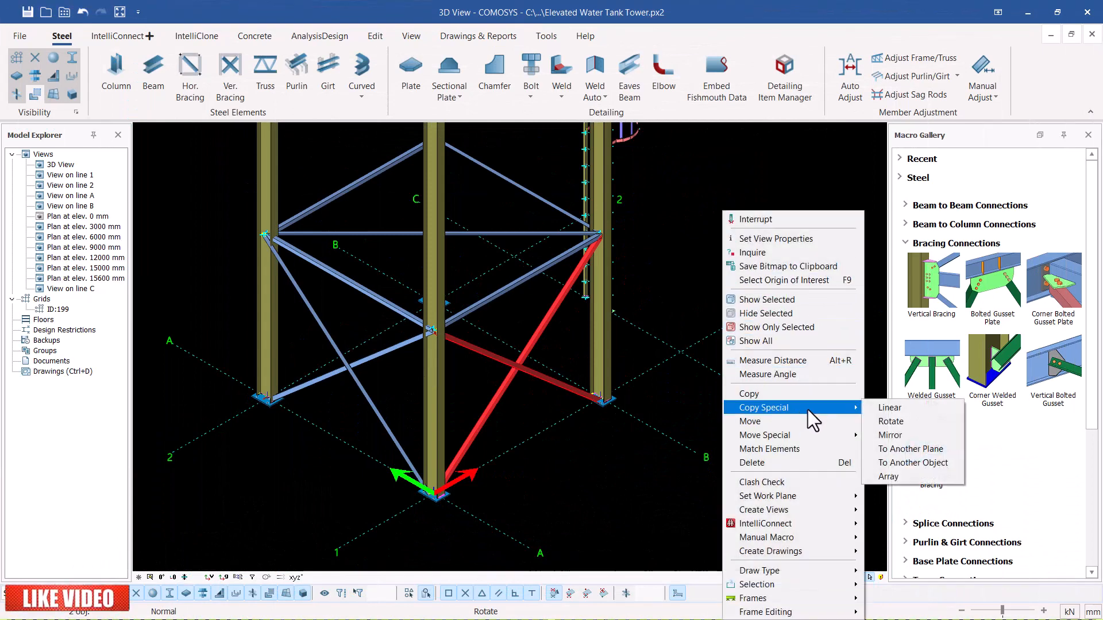
{"action": "left_click", "coordinate": [887, 435]}
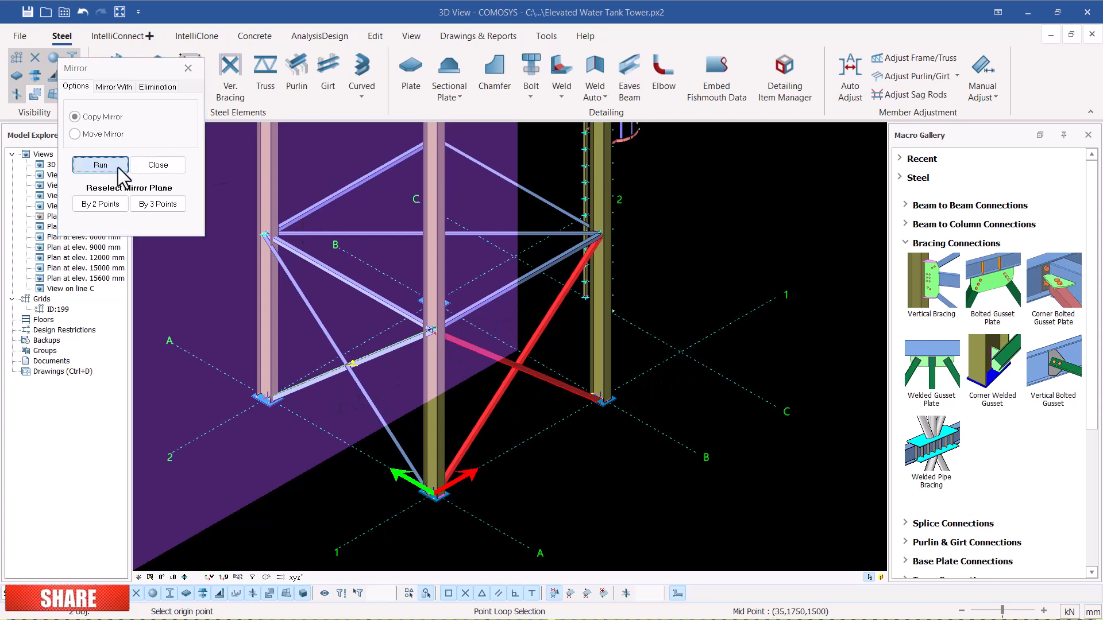
{"action": "left_click", "coordinate": [100, 165]}
{"action": "left_click", "coordinate": [173, 167]}
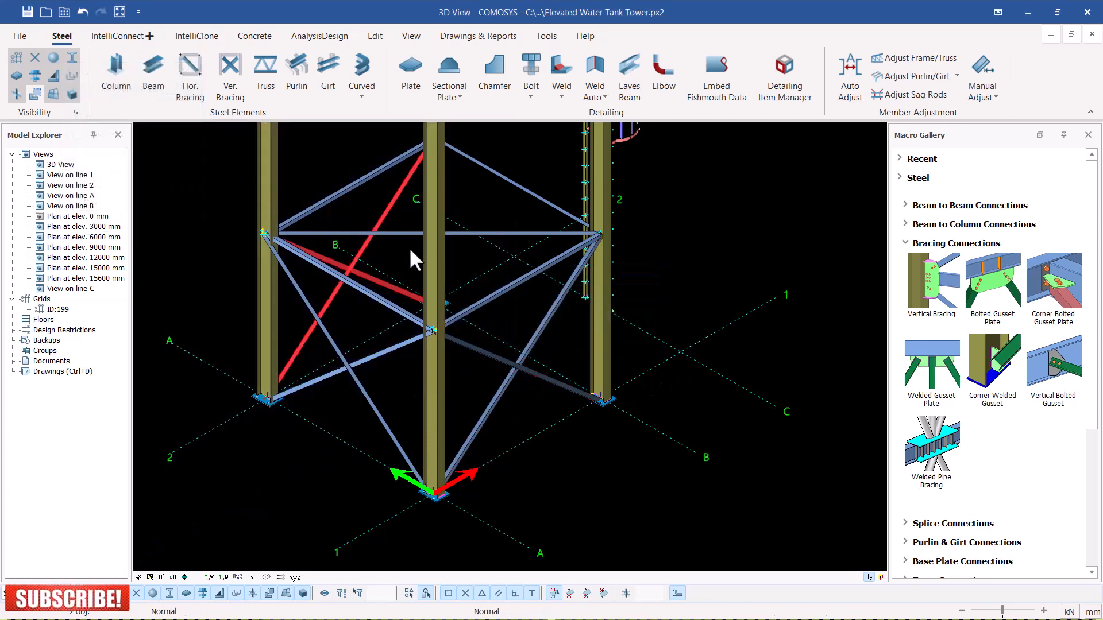
Mirror-copy the two crossed diagonal braces on the grid line A face to the line B face, about the plane midway between them
{"action": "scroll", "coordinate": [410, 365], "scroll_direction": "up", "scroll_amount": 3}
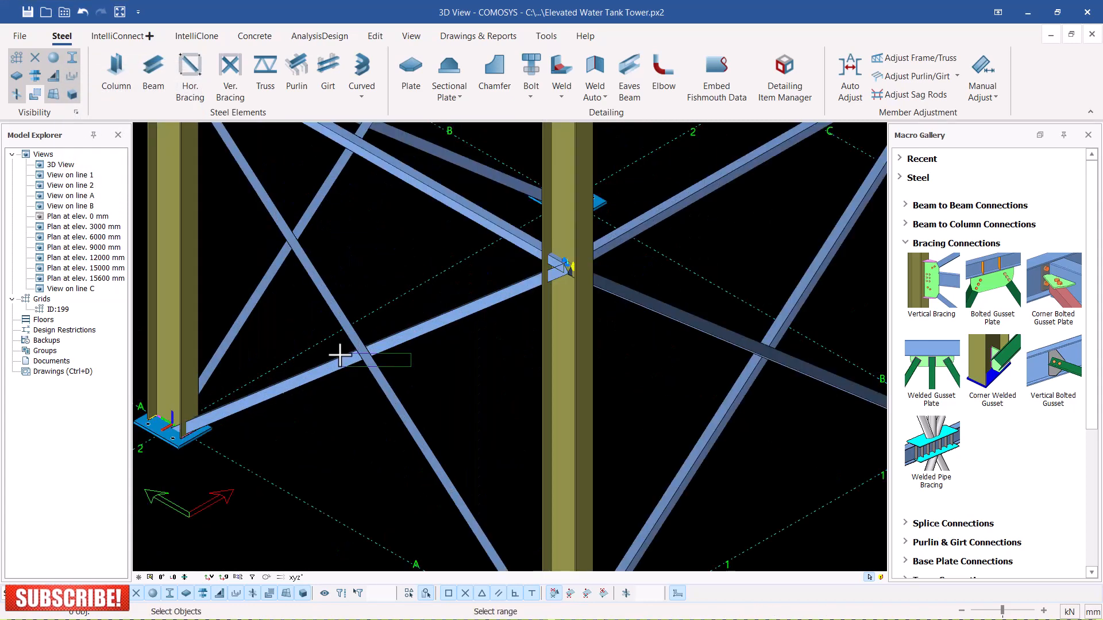
{"action": "left_click", "coordinate": [374, 370]}
{"action": "scroll", "coordinate": [712, 242], "scroll_direction": "down", "scroll_amount": 2}
{"action": "right_click", "coordinate": [738, 188]}
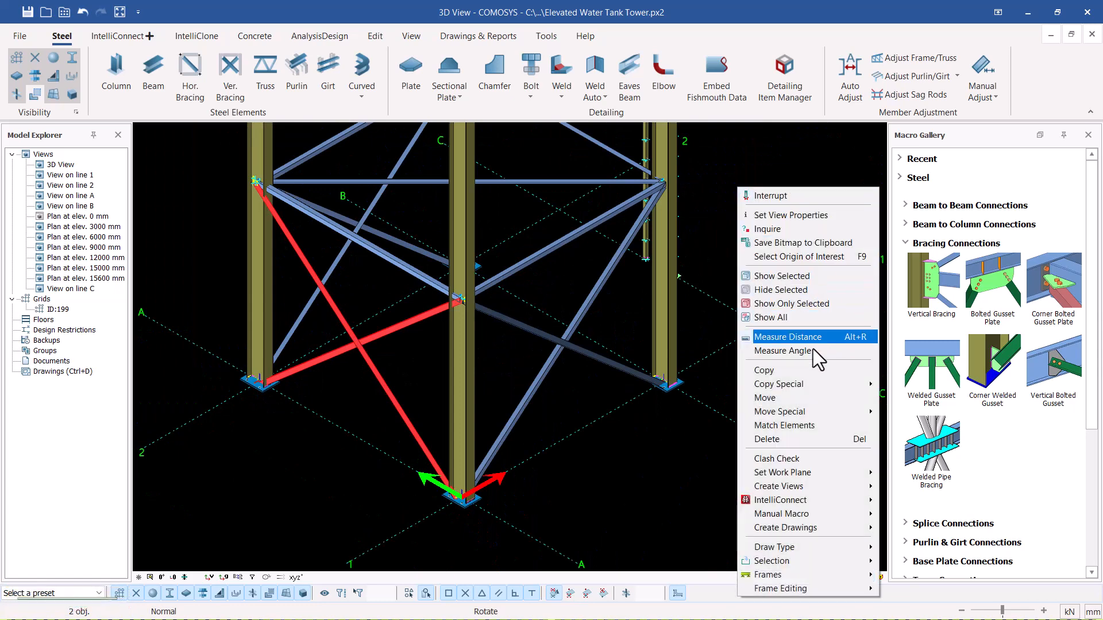
{"action": "mouse_move", "coordinate": [795, 385]}
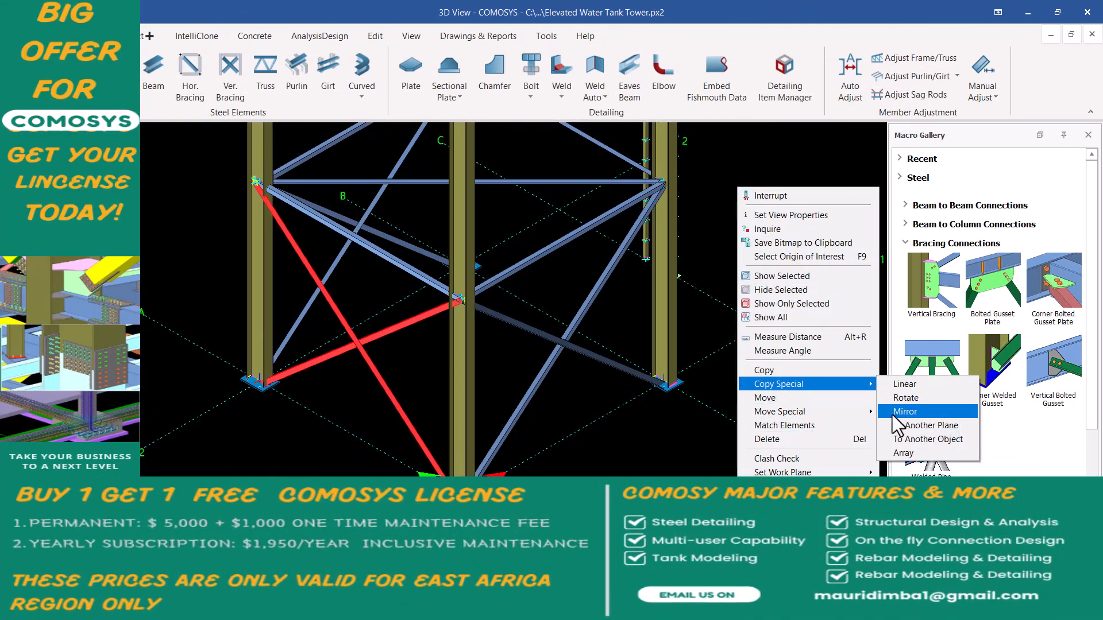
{"action": "left_click", "coordinate": [901, 411]}
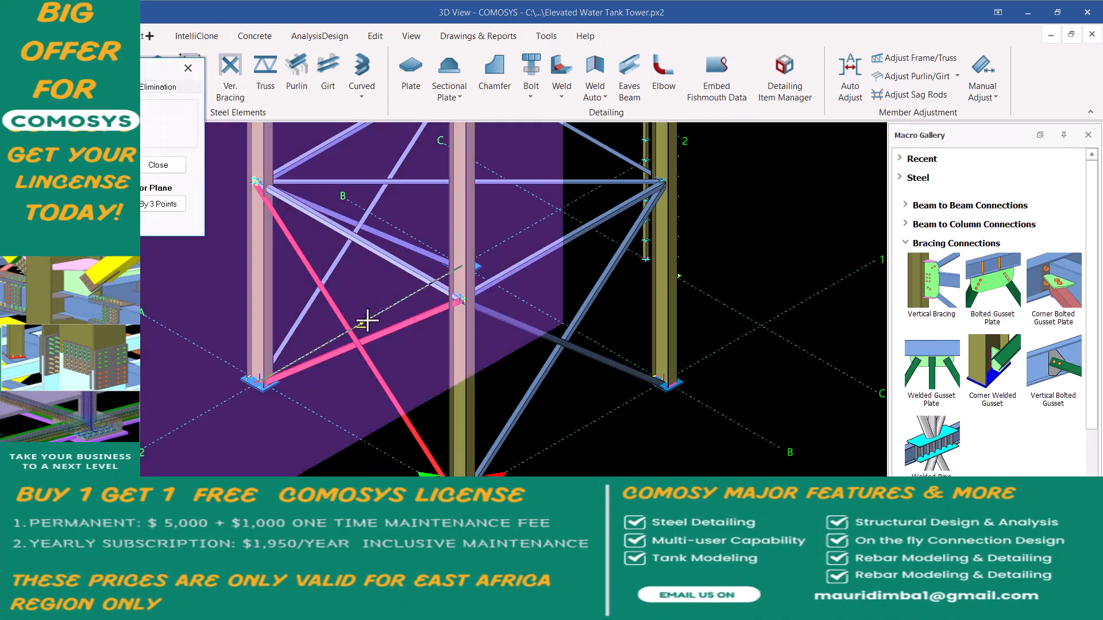
{"action": "left_click", "coordinate": [591, 406]}
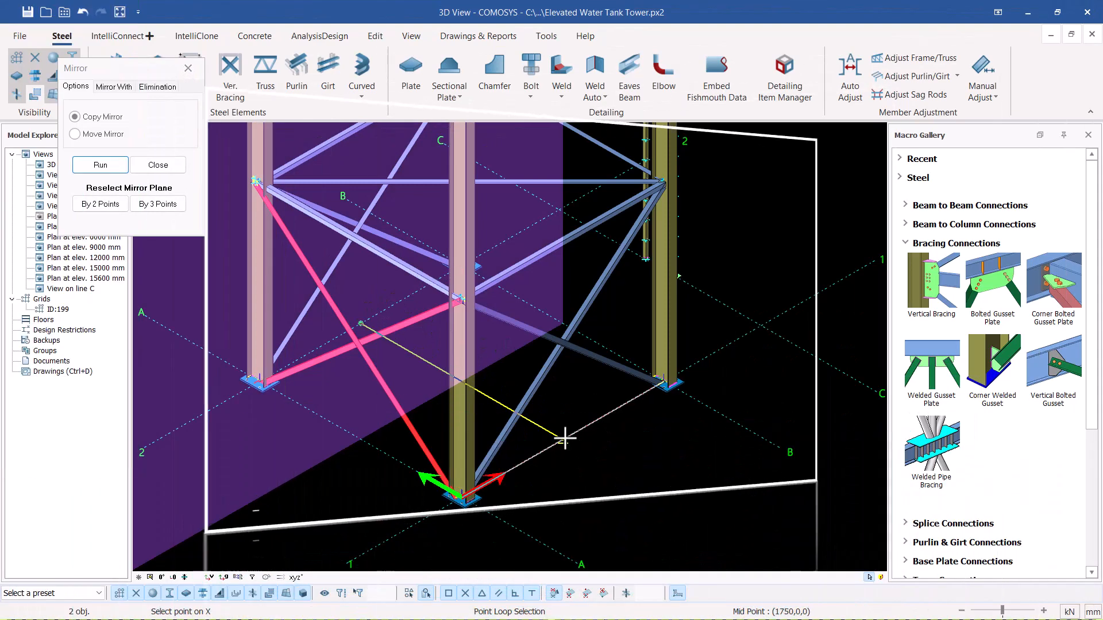
{"action": "left_click", "coordinate": [569, 435]}
{"action": "left_click", "coordinate": [101, 166]}
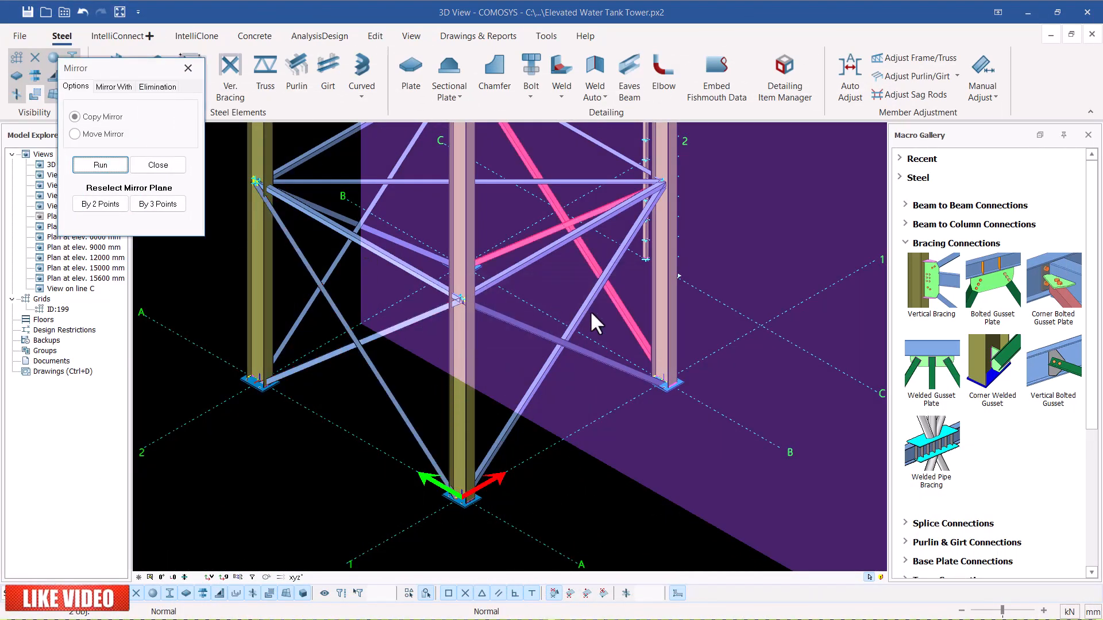
{"action": "left_click", "coordinate": [158, 166]}
{"action": "key", "text": "Escape"}
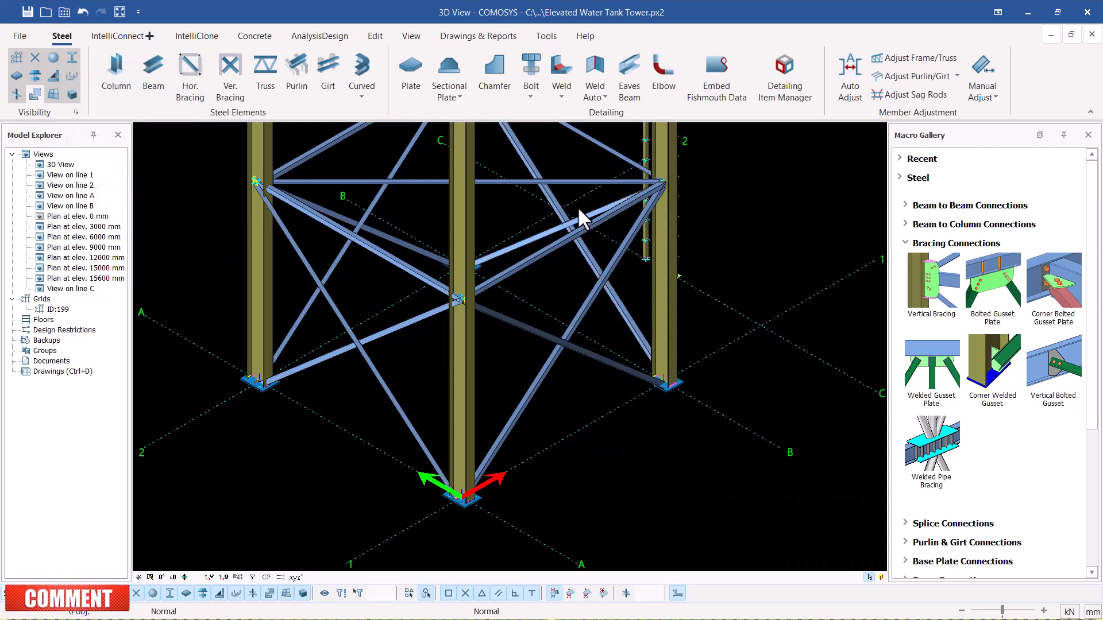
Examine the line A brace rising from the base of column A2, checking how it crosses the other diagonal
{"action": "scroll", "coordinate": [269, 371], "scroll_direction": "up", "scroll_amount": 5}
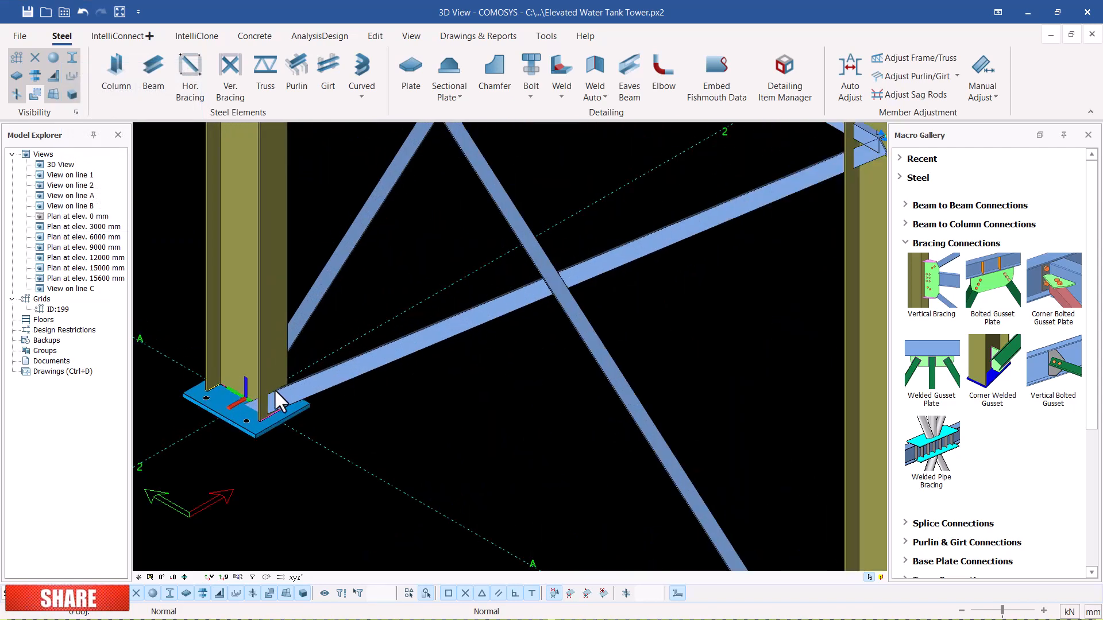
{"action": "left_click", "coordinate": [274, 395]}
{"action": "scroll", "coordinate": [274, 395], "scroll_direction": "down", "scroll_amount": 3}
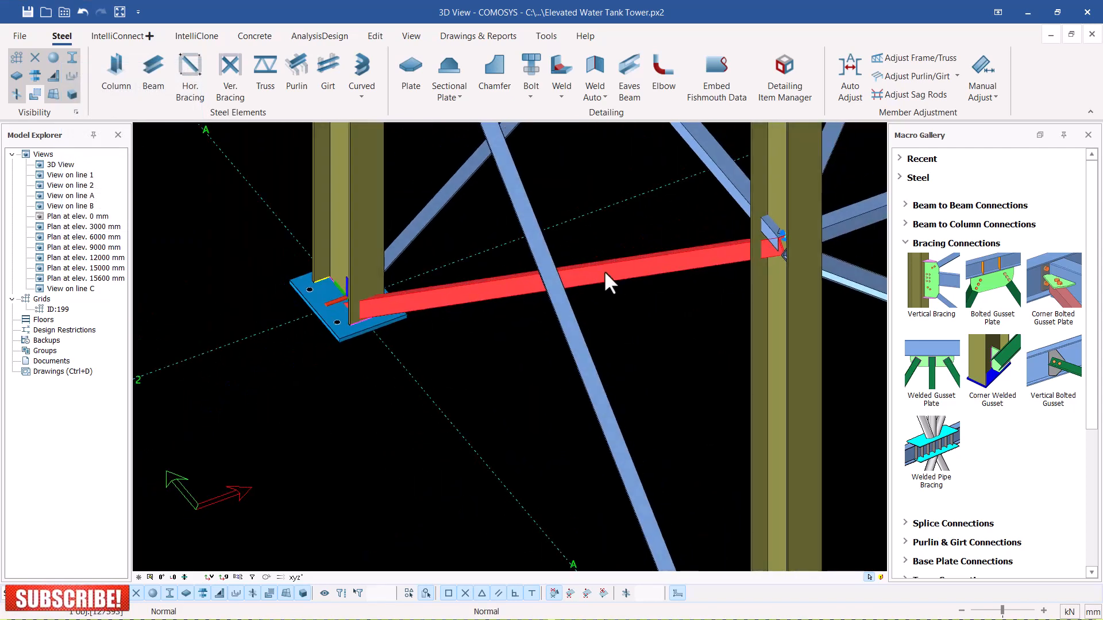
{"action": "scroll", "coordinate": [549, 270], "scroll_direction": "up", "scroll_amount": 6}
{"action": "scroll", "coordinate": [549, 270], "scroll_direction": "up", "scroll_amount": 4}
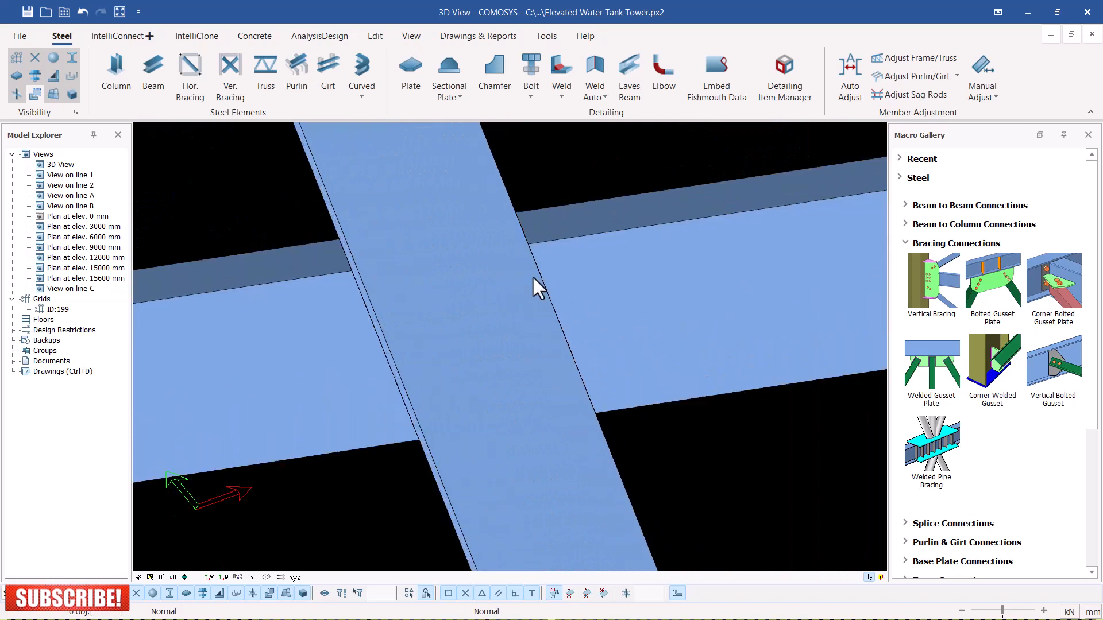
{"action": "left_click", "coordinate": [543, 268]}
{"action": "left_click", "coordinate": [556, 262]}
{"action": "scroll", "coordinate": [584, 273], "scroll_direction": "down", "scroll_amount": 5}
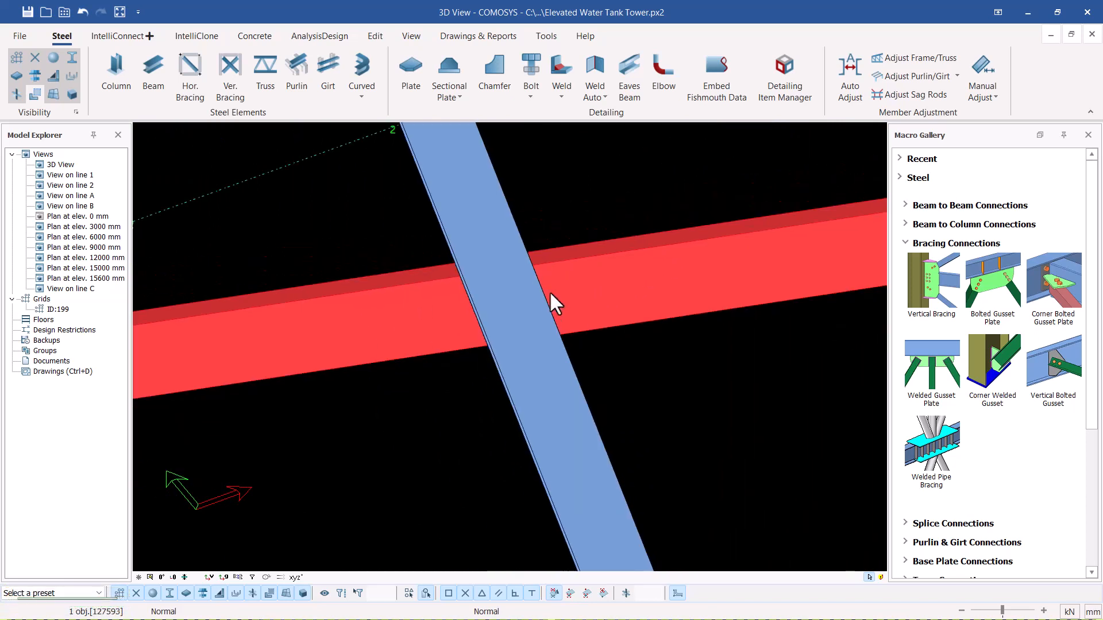
{"action": "left_click", "coordinate": [605, 288]}
{"action": "left_click", "coordinate": [601, 284]}
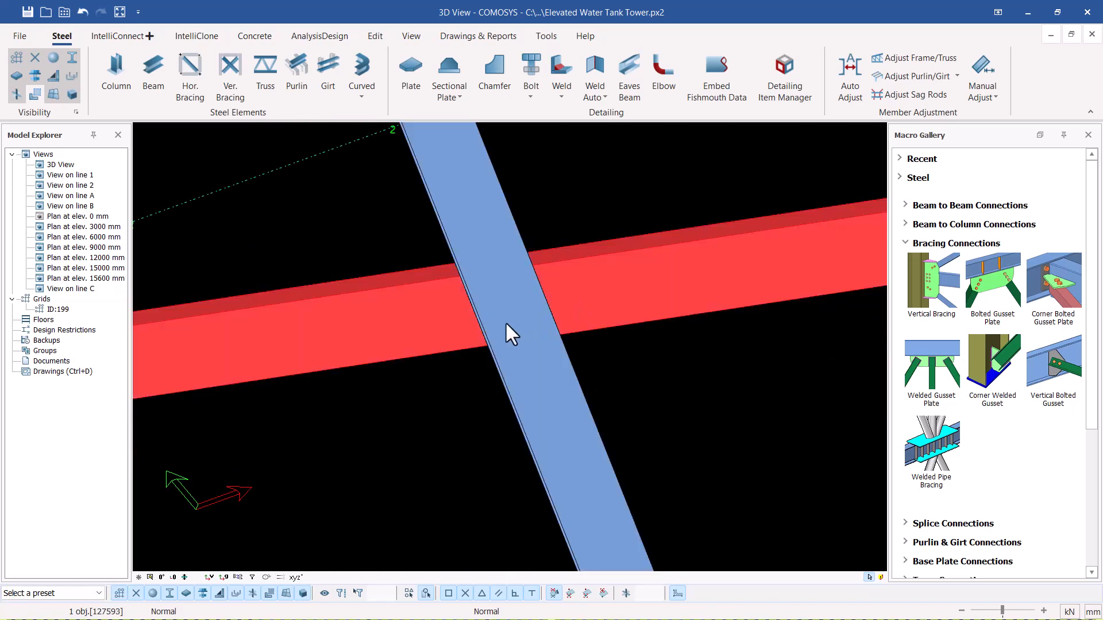
{"action": "scroll", "coordinate": [505, 322], "scroll_direction": "down", "scroll_amount": 2}
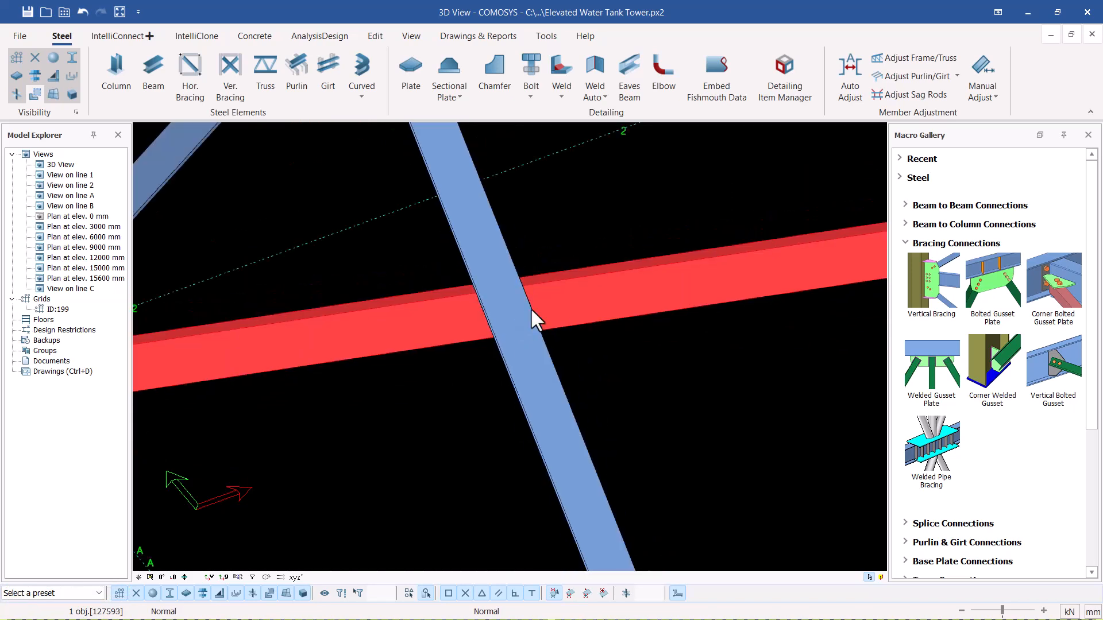
{"action": "scroll", "coordinate": [529, 308], "scroll_direction": "down", "scroll_amount": 5}
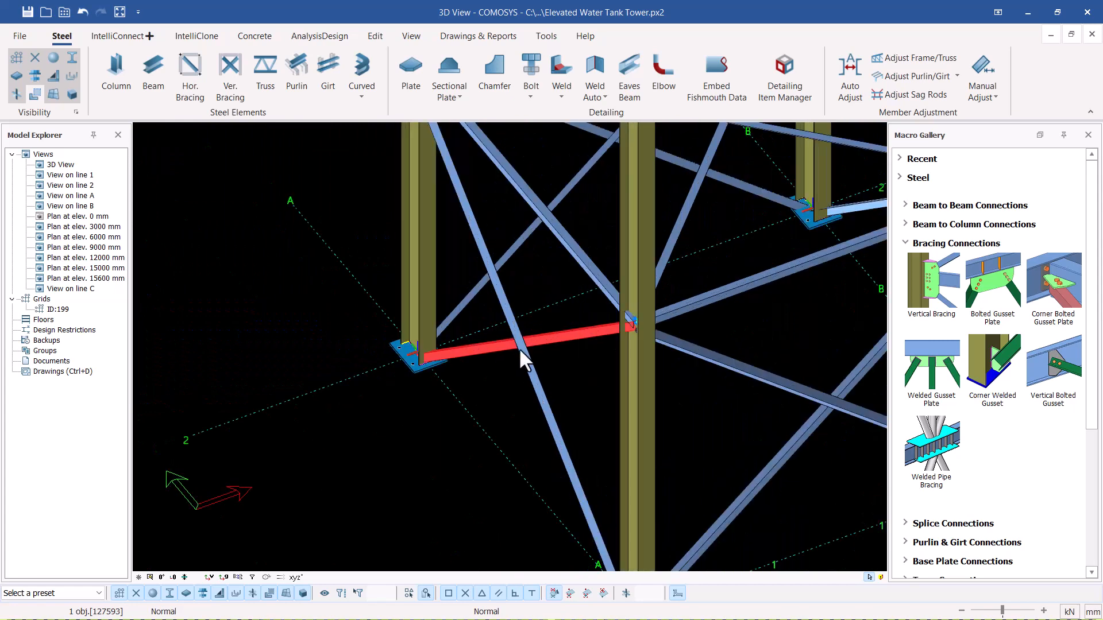
Select the line A brace rising from the base of column A1 and inspect its crossing with the other diagonal
{"action": "scroll", "coordinate": [520, 349], "scroll_direction": "up", "scroll_amount": 5}
{"action": "left_click", "coordinate": [525, 339]}
{"action": "middle_click_drag", "start_coordinate": [525, 338], "coordinate": [575, 309]}
{"action": "scroll", "coordinate": [501, 330], "scroll_direction": "up", "scroll_amount": 5}
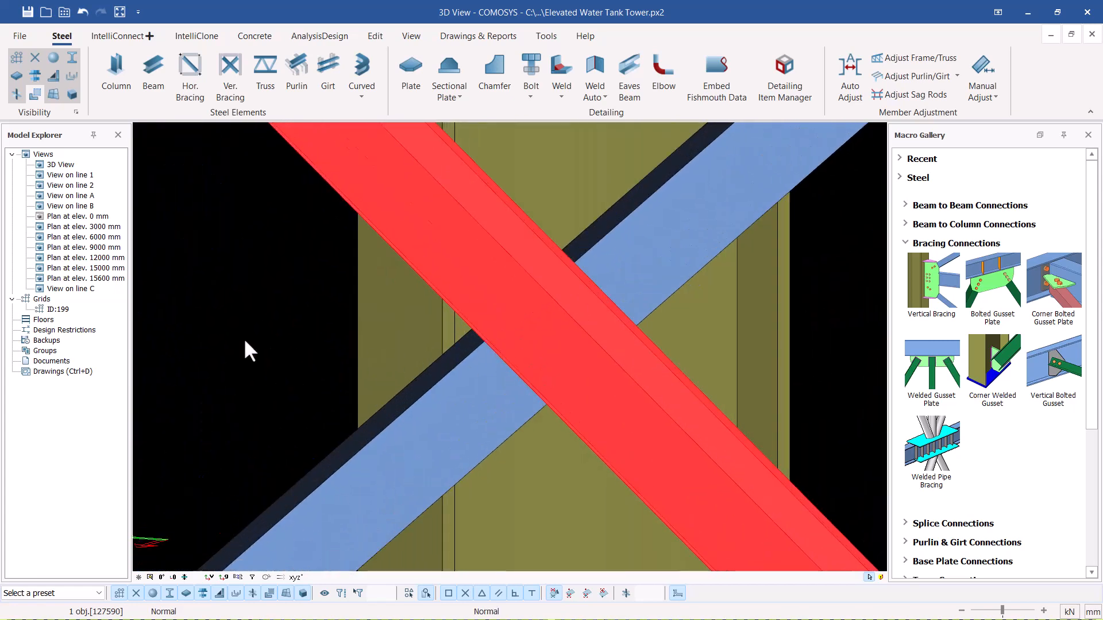
{"action": "left_click", "coordinate": [245, 341]}
{"action": "left_click", "coordinate": [555, 353]}
{"action": "scroll", "coordinate": [553, 349], "scroll_direction": "down", "scroll_amount": 5}
{"action": "middle_click_drag", "start_coordinate": [553, 350], "coordinate": [495, 374]}
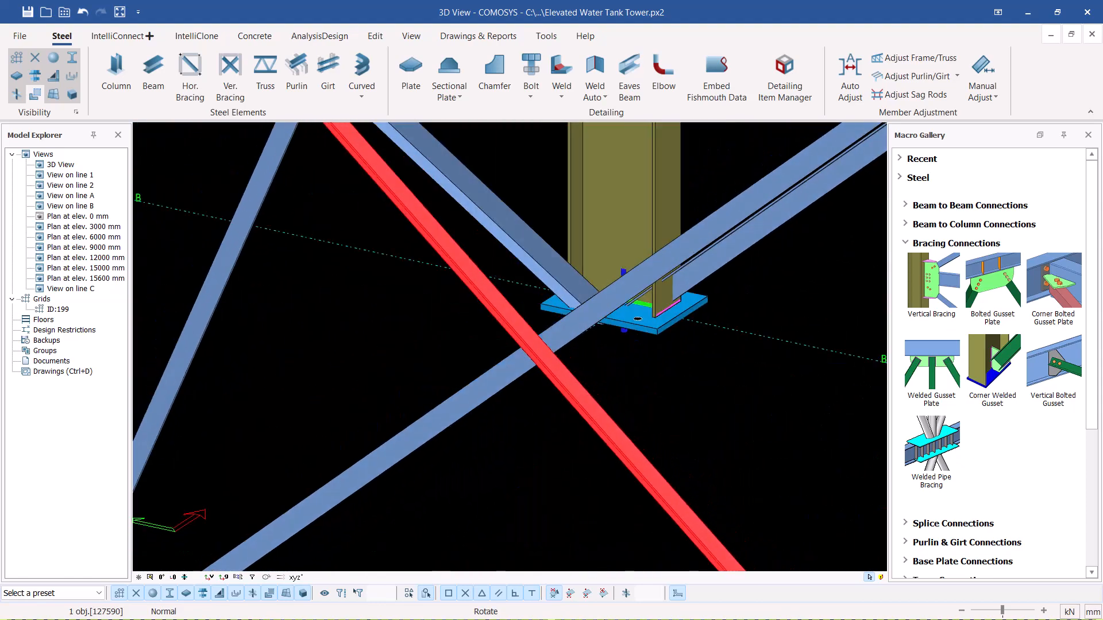
{"action": "scroll", "coordinate": [498, 373], "scroll_direction": "down", "scroll_amount": 10}
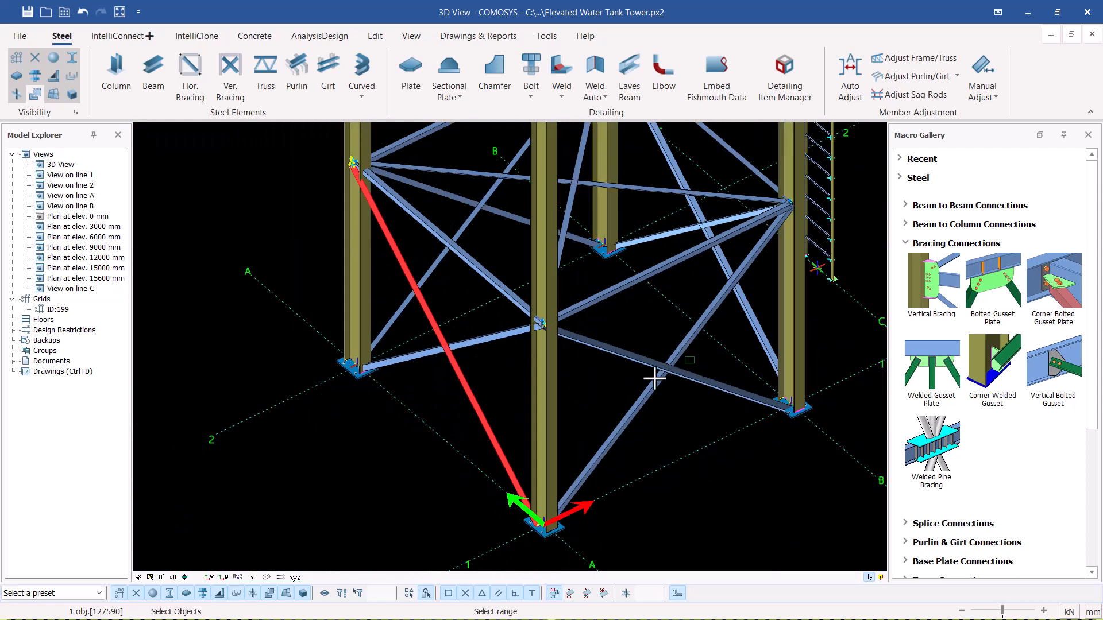
Add the crossed diagonal braces on the line 1, line 2 and line B faces to the selection
{"action": "left_click_drag", "start_coordinate": [660, 362], "coordinate": [647, 377]}
{"action": "left_click_drag", "start_coordinate": [460, 363], "coordinate": [442, 345]}
{"action": "left_click_drag", "start_coordinate": [498, 202], "coordinate": [452, 230]}
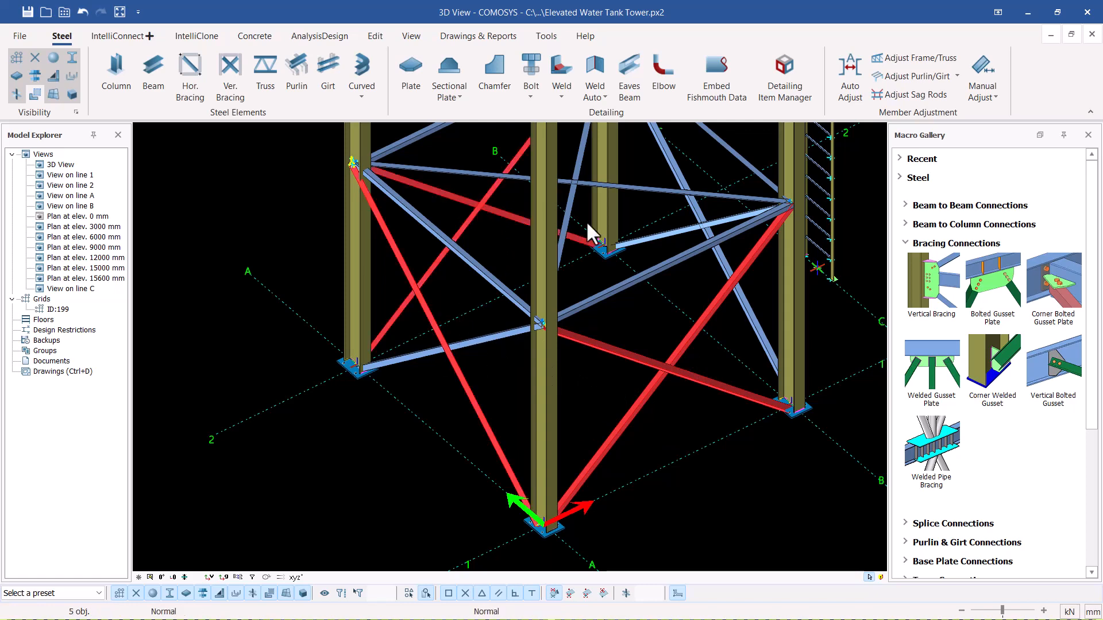
{"action": "scroll", "coordinate": [706, 217], "scroll_direction": "up", "scroll_amount": 3}
{"action": "left_click_drag", "start_coordinate": [712, 218], "coordinate": [689, 236]}
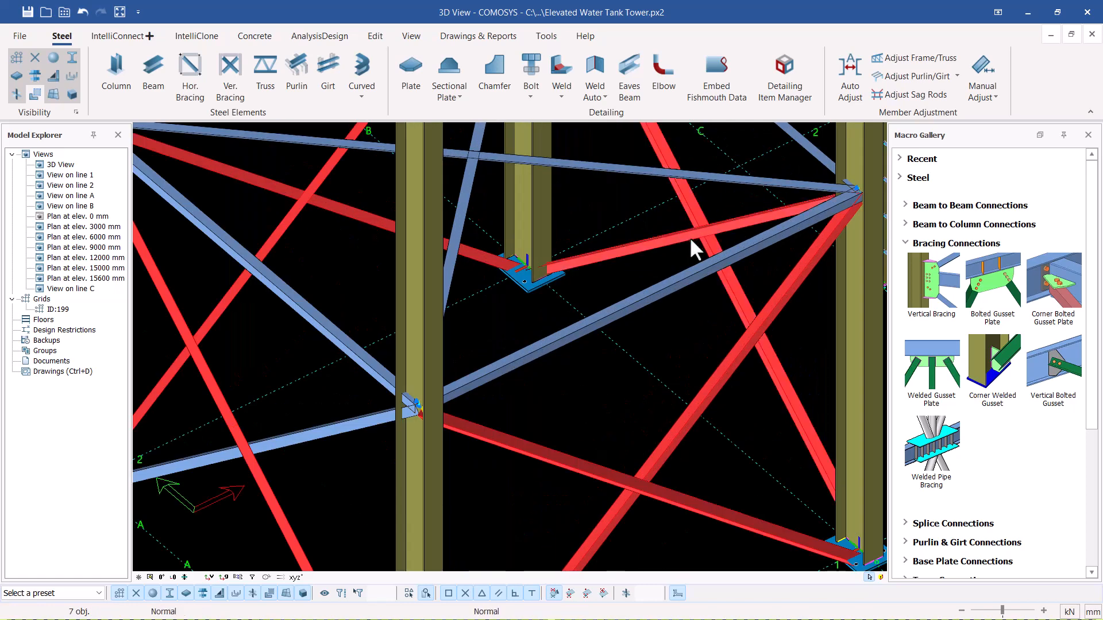
{"action": "scroll", "coordinate": [567, 271], "scroll_direction": "down", "scroll_amount": 5}
{"action": "scroll", "coordinate": [568, 271], "scroll_direction": "down", "scroll_amount": 2}
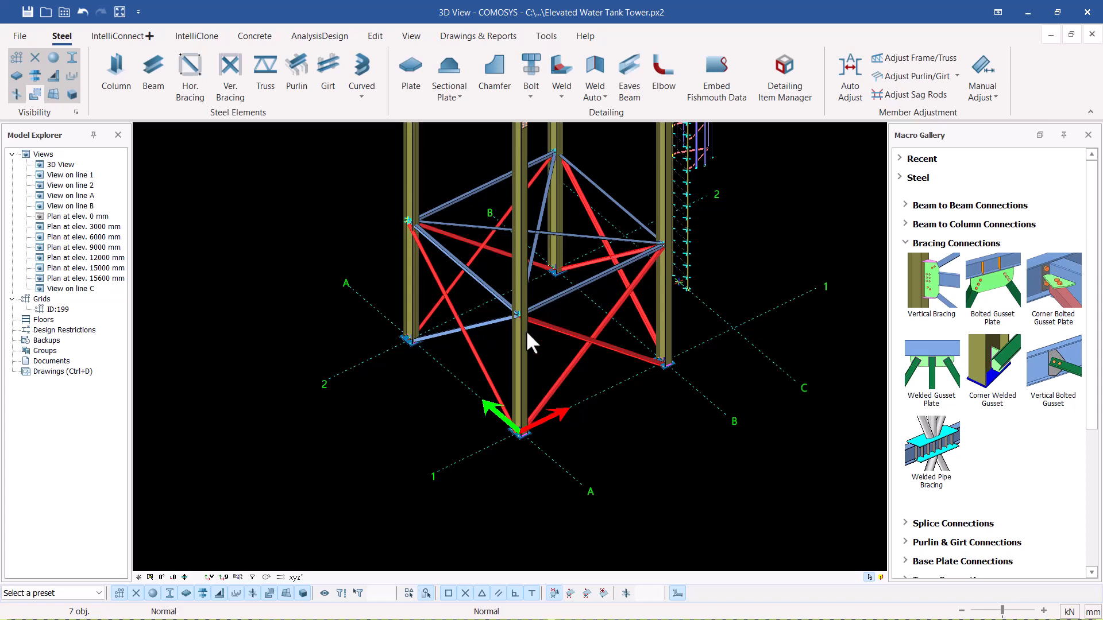
Add the four horizontal perimeter members at the top of the lowest braced bay to the selection
{"action": "scroll", "coordinate": [527, 333], "scroll_direction": "down", "scroll_amount": 2}
{"action": "scroll", "coordinate": [548, 257], "scroll_direction": "up", "scroll_amount": 5}
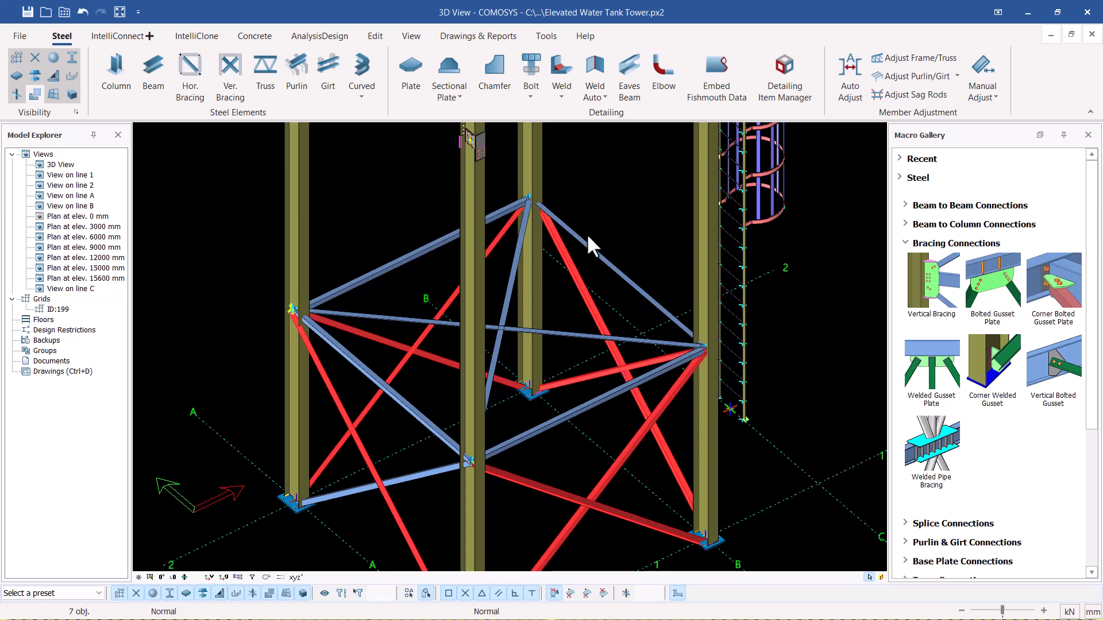
{"action": "left_click", "coordinate": [605, 396], "text": "ctrl"}
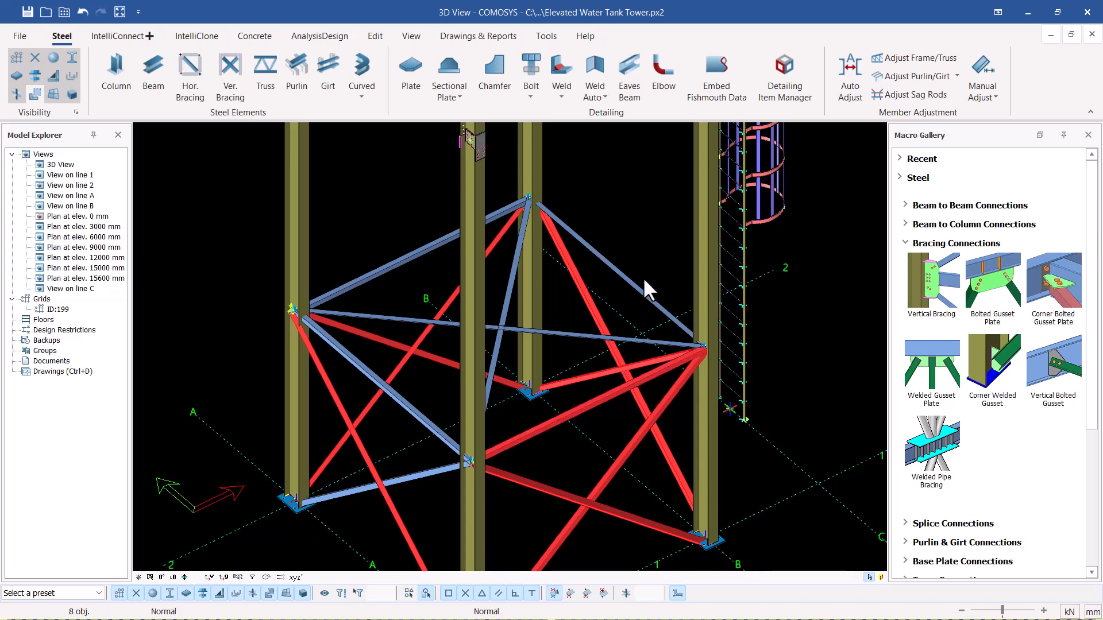
{"action": "left_click", "coordinate": [632, 285], "text": "ctrl"}
{"action": "left_click", "coordinate": [392, 264], "text": "ctrl"}
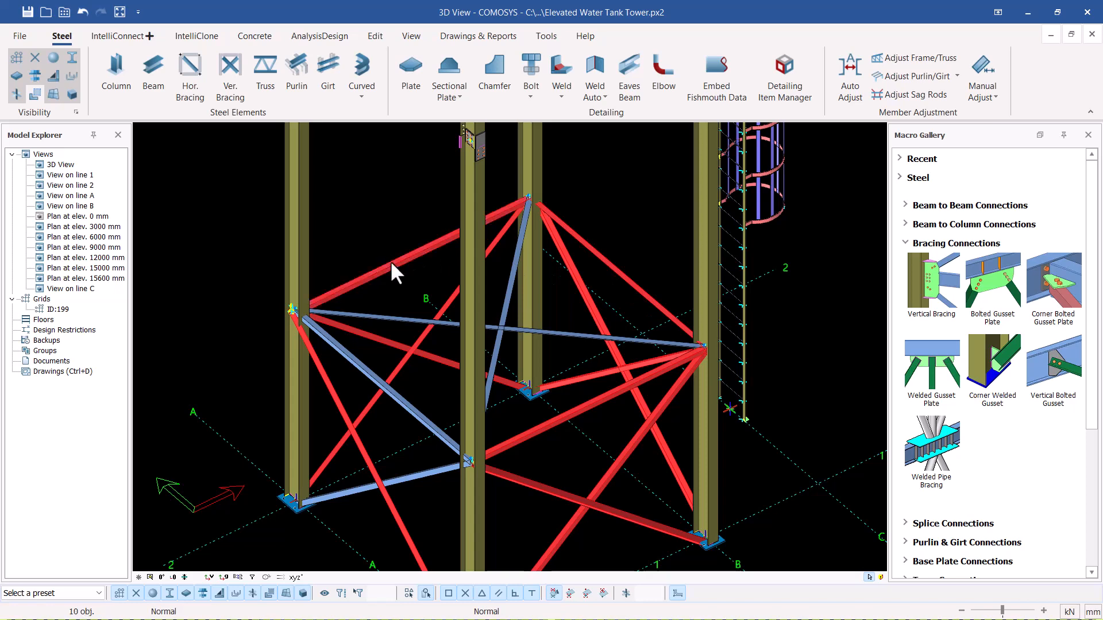
{"action": "left_click", "coordinate": [358, 366], "text": "ctrl"}
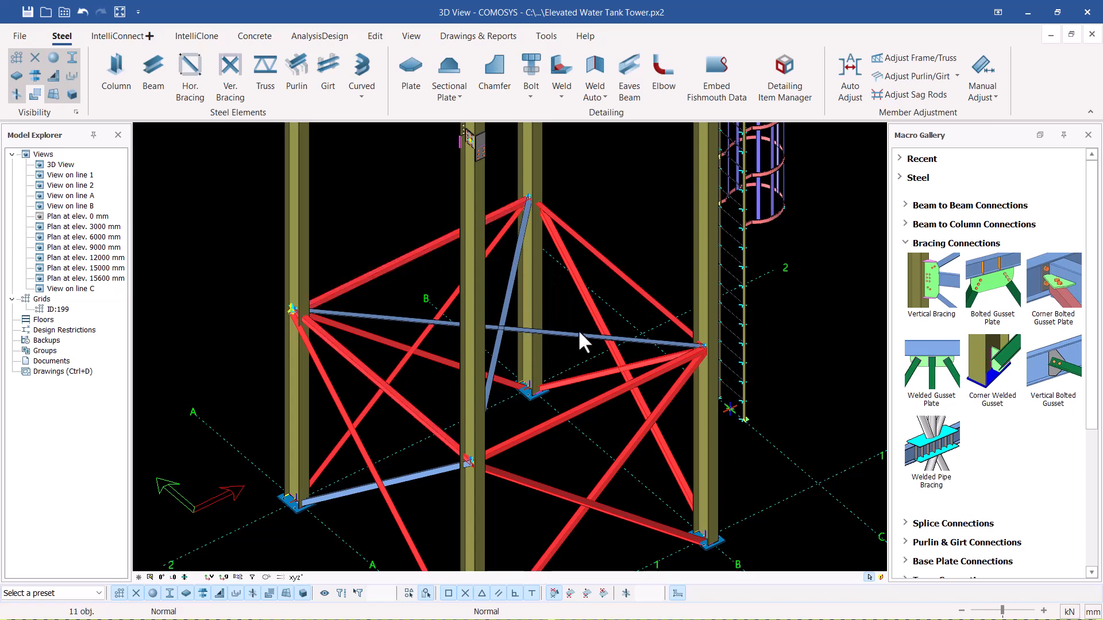
Copy the selected braces and perimeter members linearly up the tower, 3000 mm in Z with a count of 4, and clear the selection
{"action": "middle_click_drag", "start_coordinate": [473, 253], "coordinate": [561, 310]}
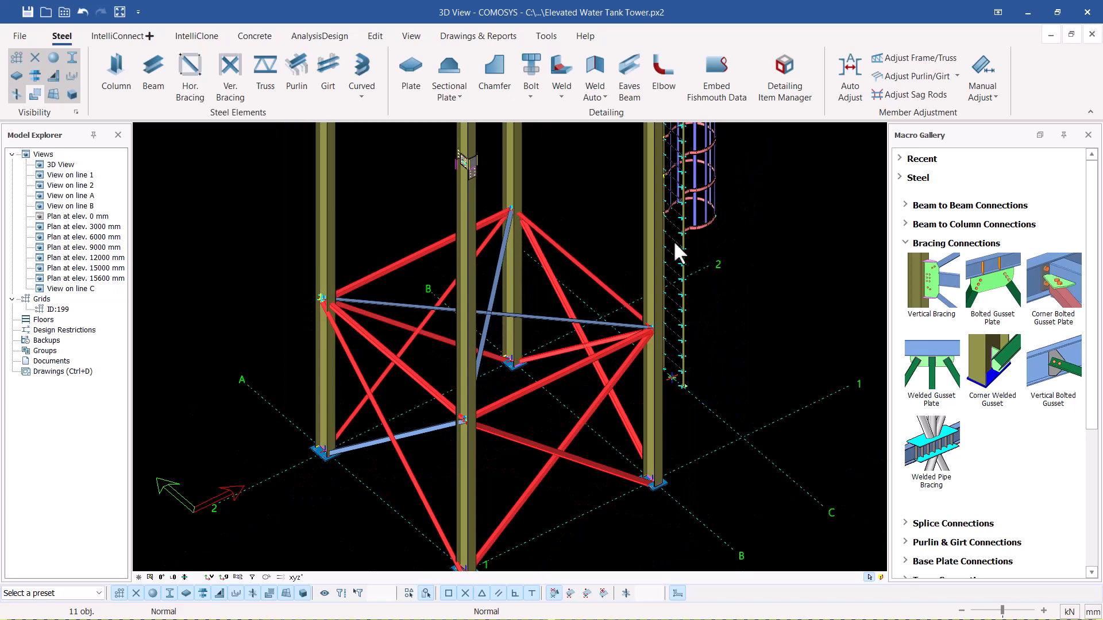
{"action": "right_click", "coordinate": [802, 256]}
{"action": "mouse_move", "coordinate": [839, 405]}
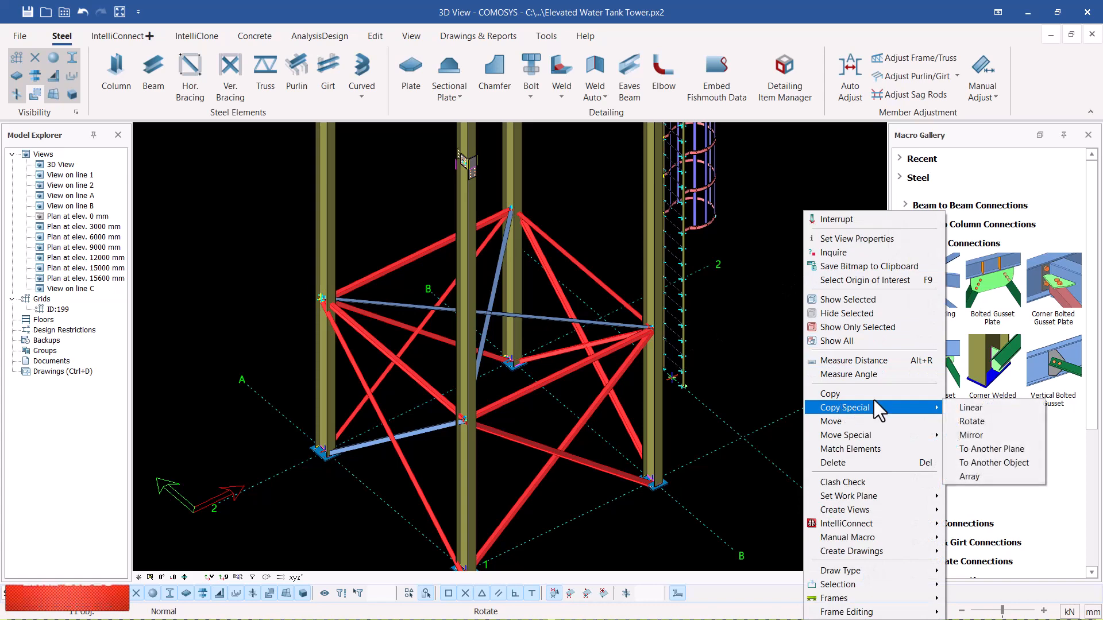
{"action": "left_click", "coordinate": [960, 408]}
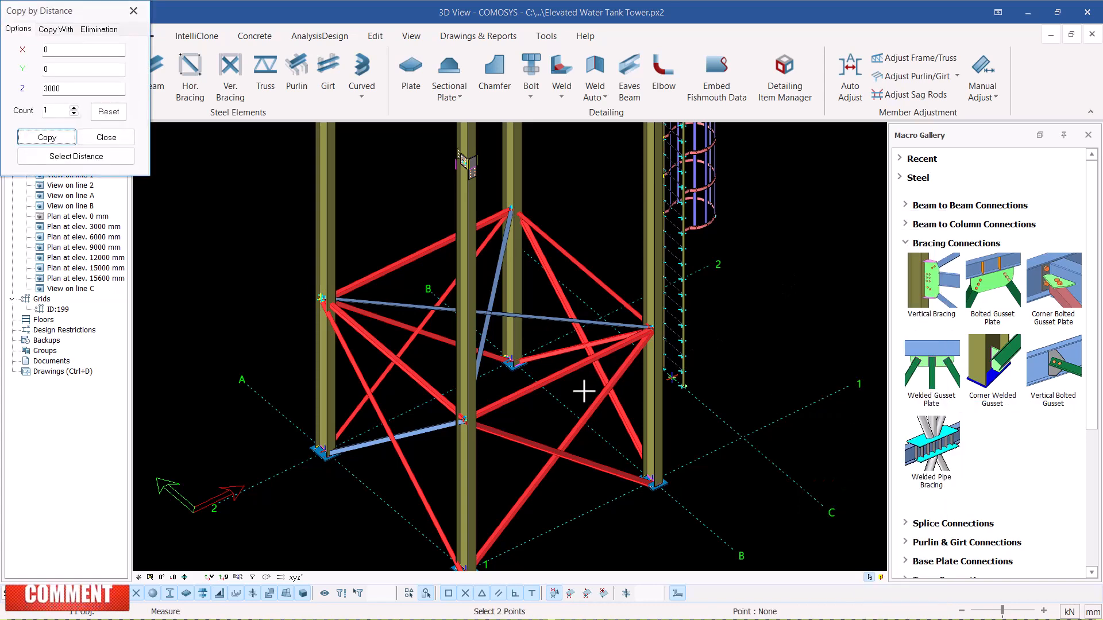
{"action": "scroll", "coordinate": [604, 376], "scroll_direction": "down", "scroll_amount": 5}
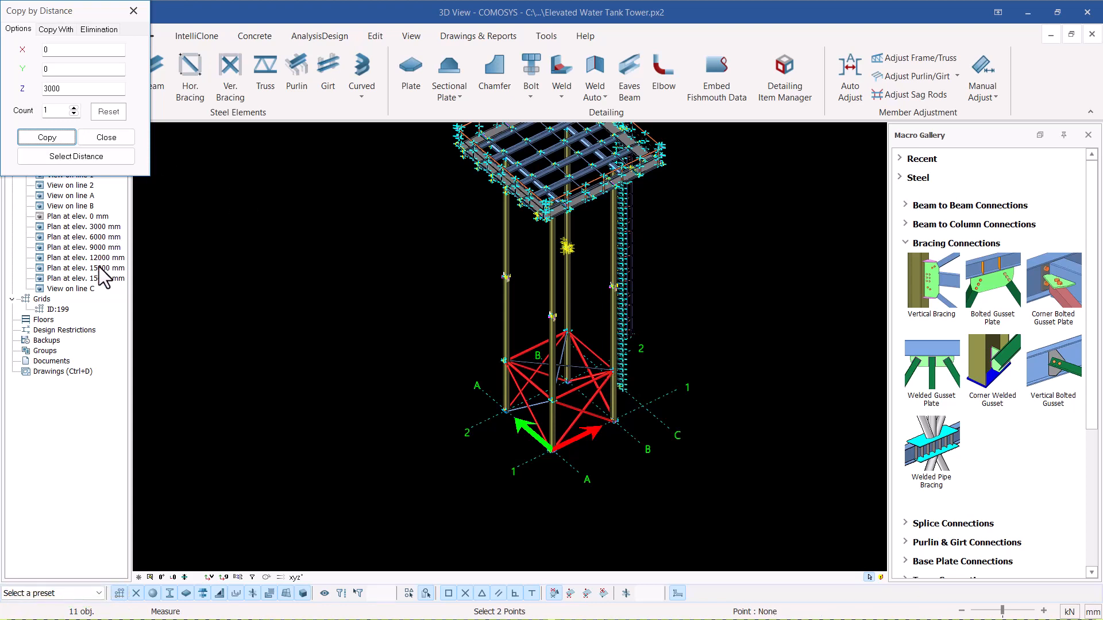
{"action": "left_click", "coordinate": [74, 106]}
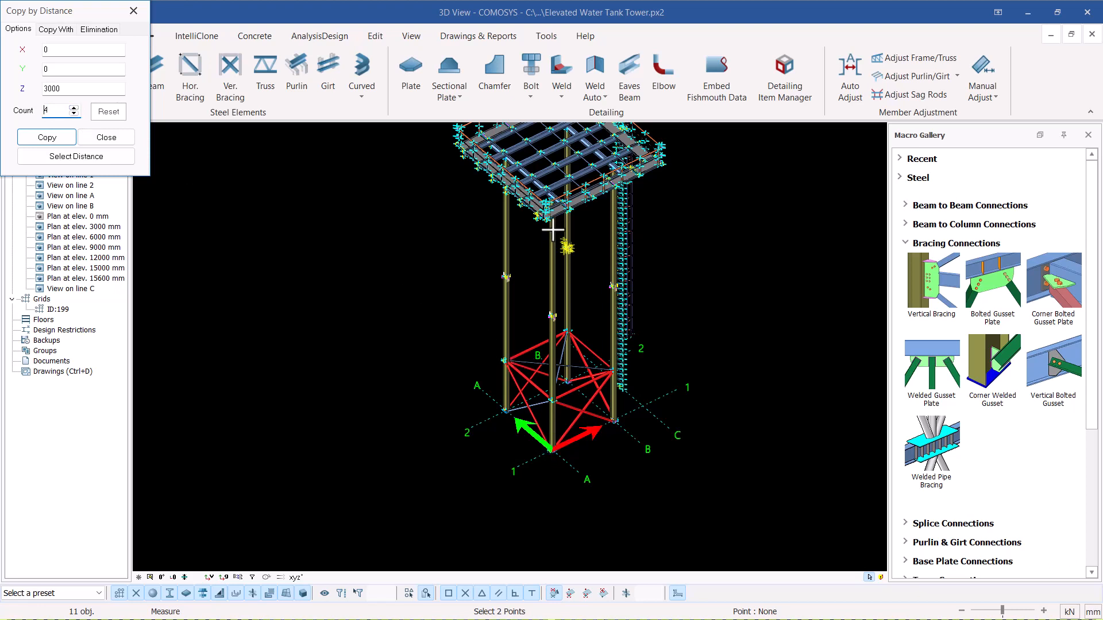
{"action": "left_click", "coordinate": [43, 139]}
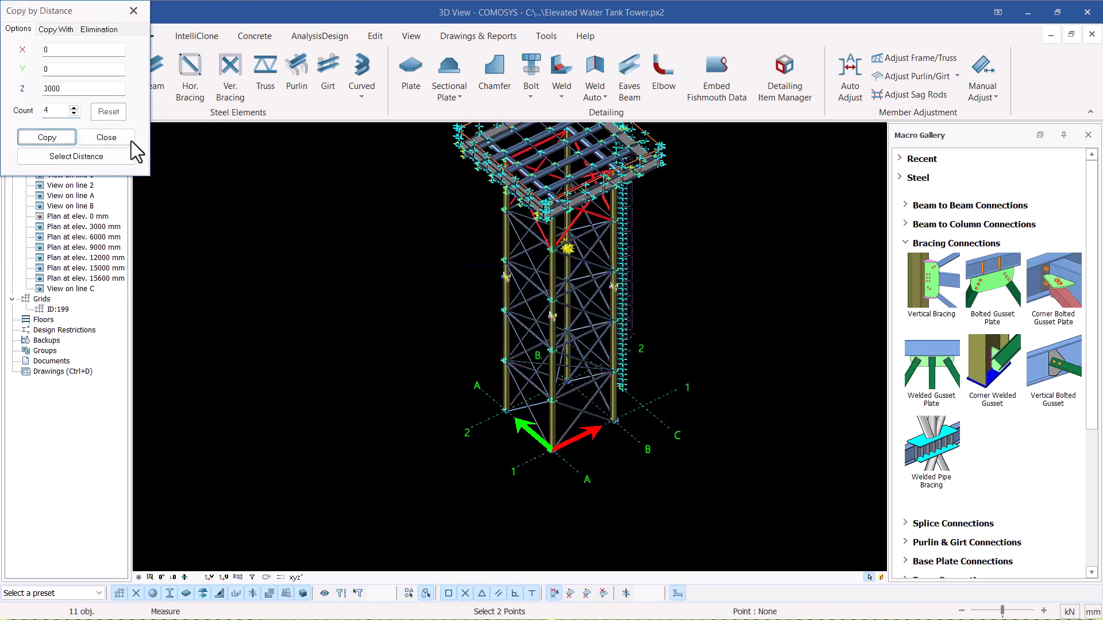
{"action": "left_click", "coordinate": [111, 140]}
{"action": "middle_click_drag", "start_coordinate": [568, 214], "coordinate": [641, 220]}
{"action": "middle_click_drag", "start_coordinate": [674, 413], "coordinate": [625, 379]}
{"action": "middle_click_drag", "start_coordinate": [569, 201], "coordinate": [563, 221]}
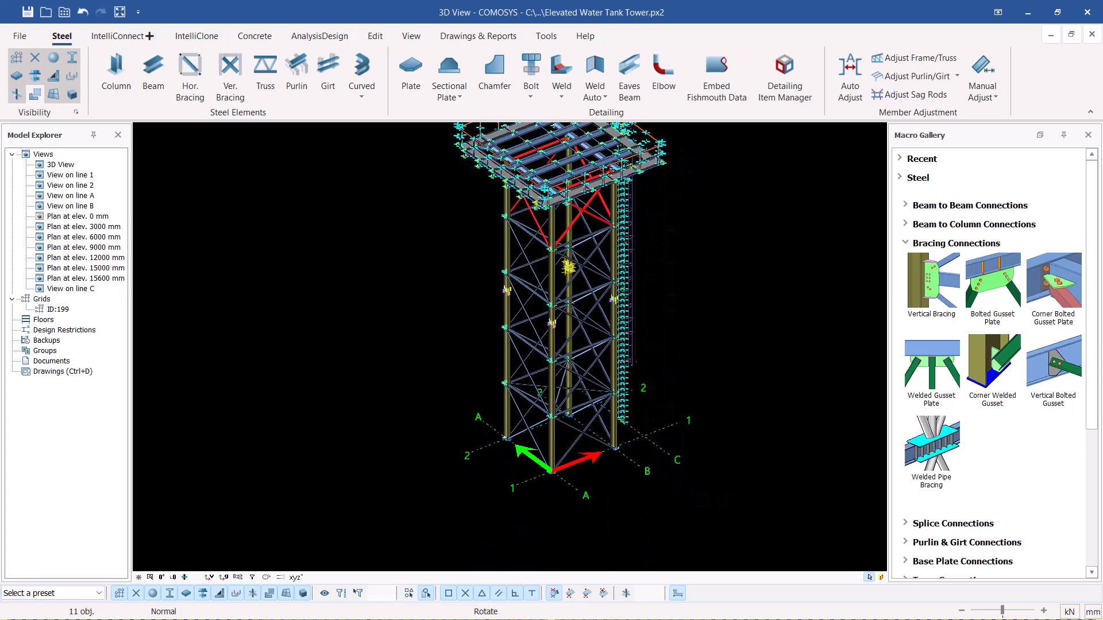
{"action": "left_click", "coordinate": [768, 275]}
Select the horizontal diagonal running to column B2 at the lowest braced level and examine its crossing with the other diagonal
{"action": "scroll", "coordinate": [563, 394], "scroll_direction": "up", "scroll_amount": 5}
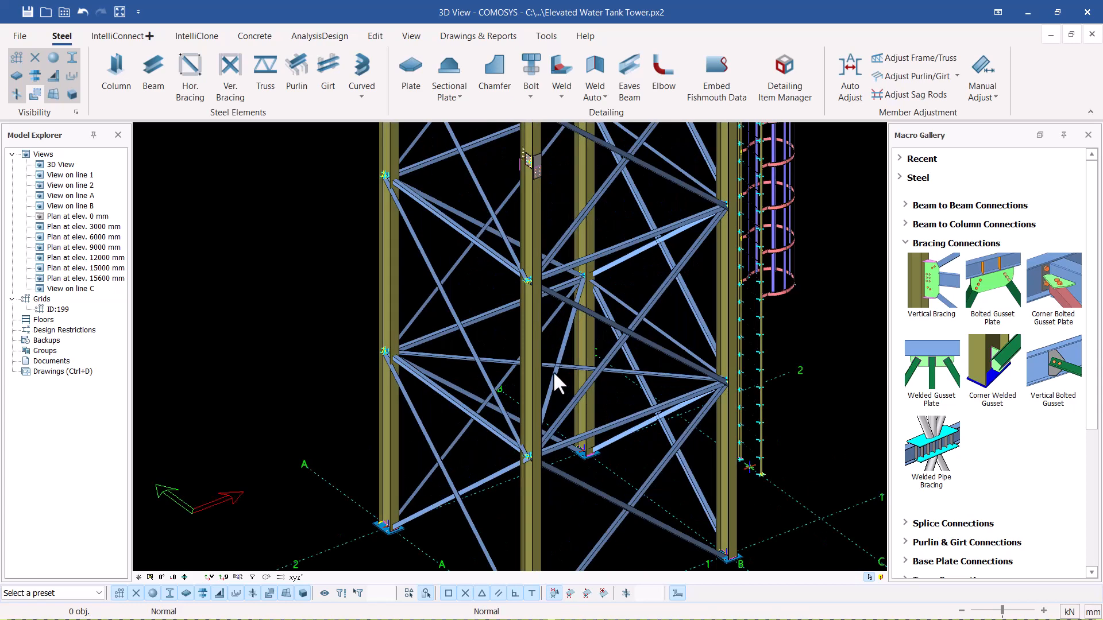
{"action": "scroll", "coordinate": [555, 374], "scroll_direction": "up", "scroll_amount": 5}
{"action": "left_click", "coordinate": [555, 367]}
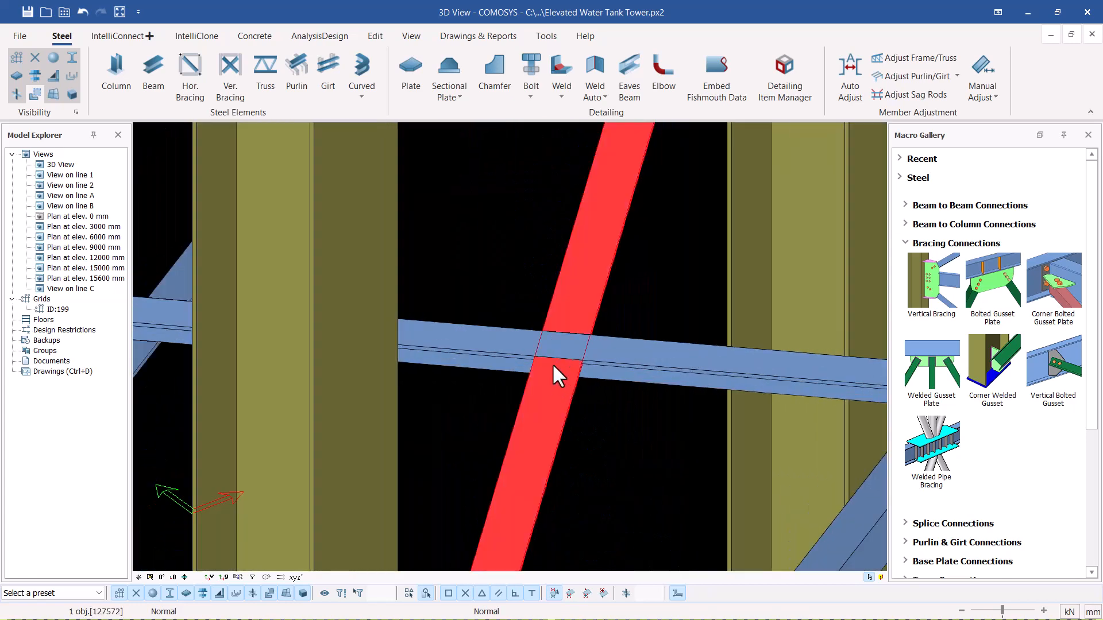
{"action": "scroll", "coordinate": [554, 368], "scroll_direction": "down", "scroll_amount": 5}
{"action": "scroll", "coordinate": [605, 229], "scroll_direction": "up", "scroll_amount": 5}
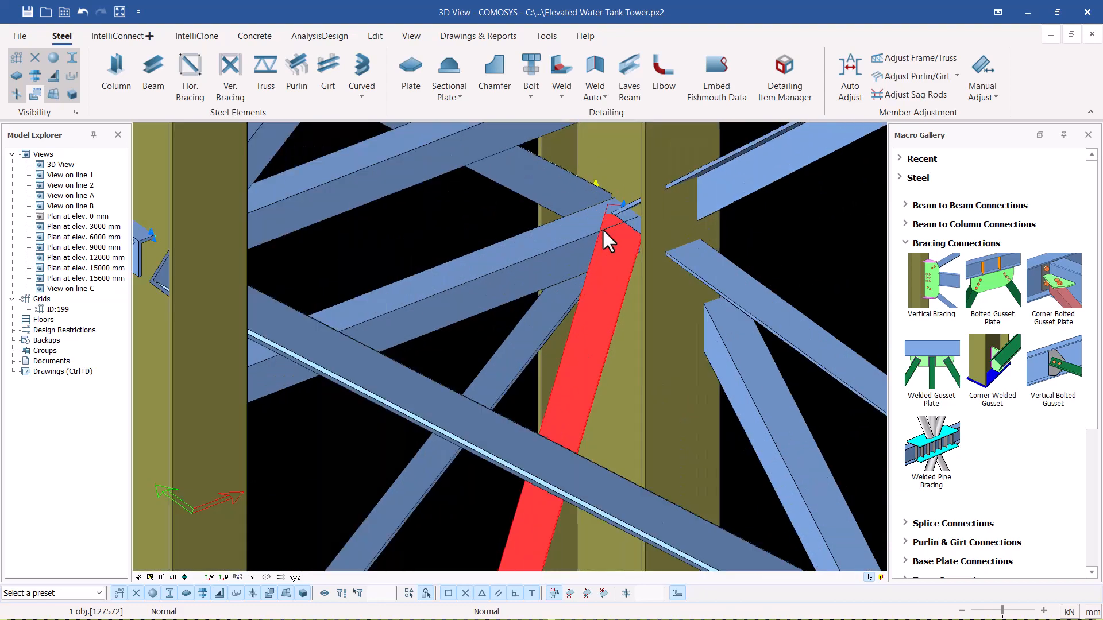
{"action": "scroll", "coordinate": [602, 229], "scroll_direction": "down", "scroll_amount": 5}
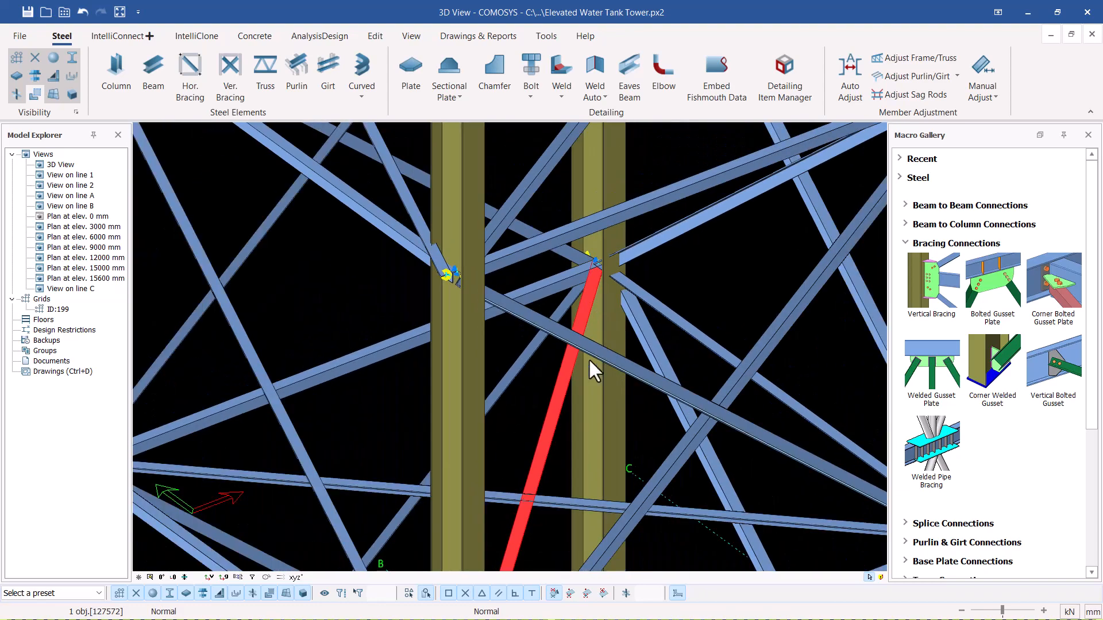
{"action": "scroll", "coordinate": [537, 425], "scroll_direction": "up", "scroll_amount": 1}
{"action": "scroll", "coordinate": [540, 436], "scroll_direction": "up", "scroll_amount": 4}
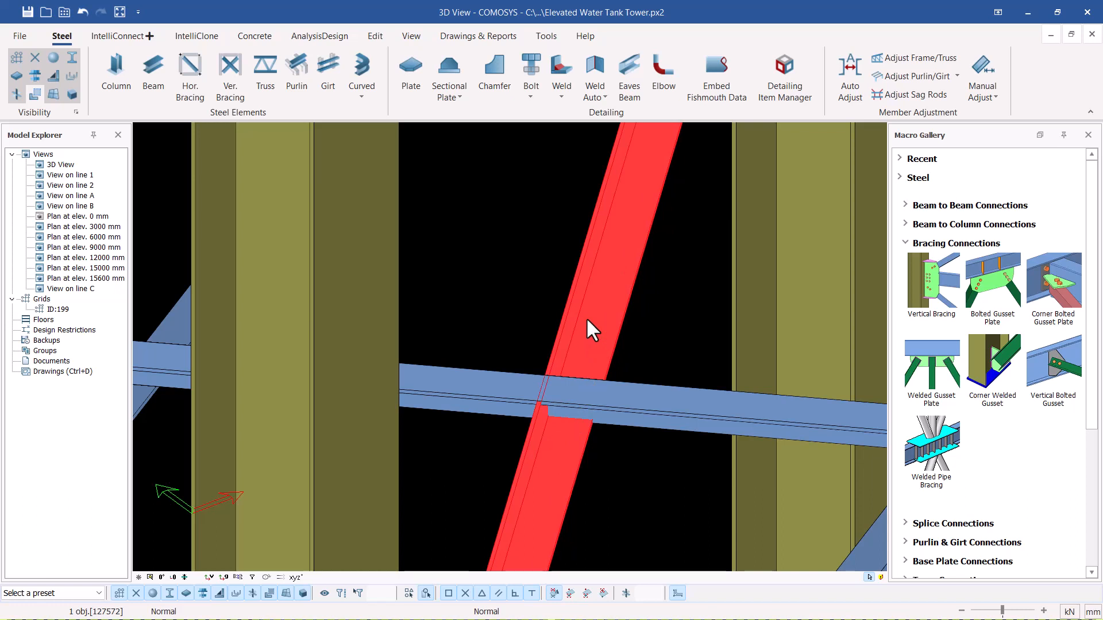
{"action": "scroll", "coordinate": [566, 449], "scroll_direction": "up", "scroll_amount": 1}
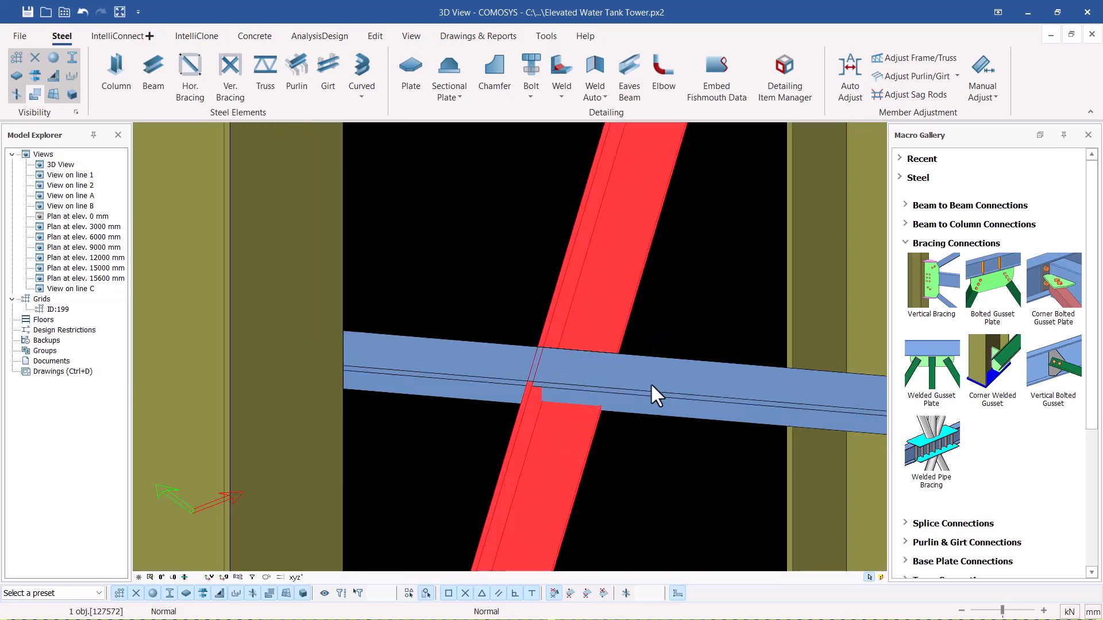
{"action": "scroll", "coordinate": [632, 402], "scroll_direction": "up", "scroll_amount": 2}
Check the profile size and alignment of the horizontal diagonal between columns A2 and B1 in its properties
{"action": "left_click", "coordinate": [676, 316]}
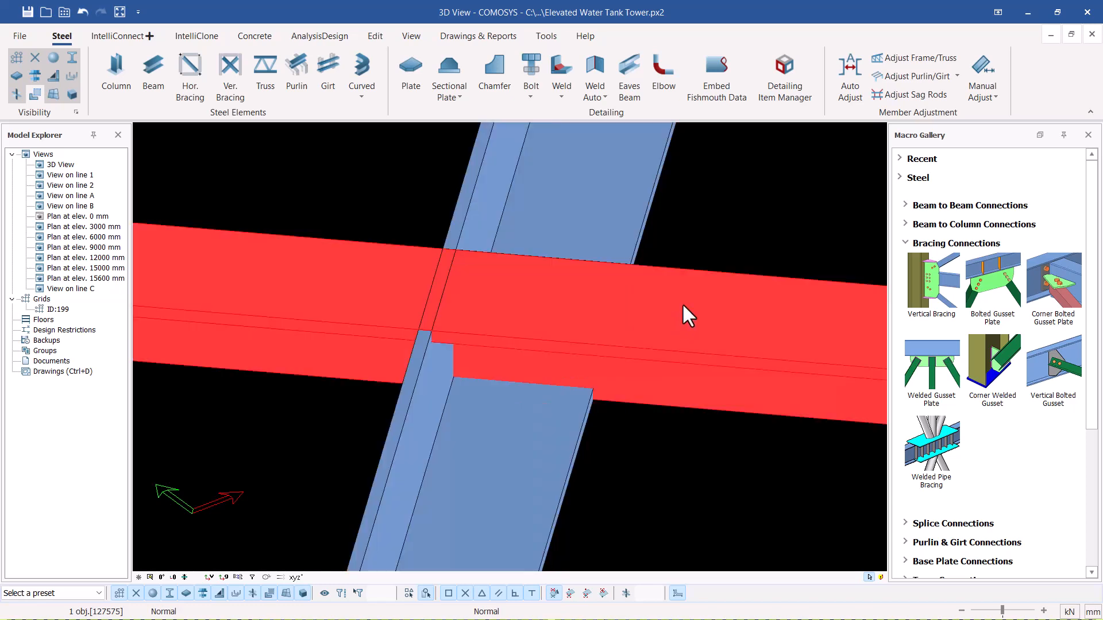
{"action": "double_click", "coordinate": [682, 304]}
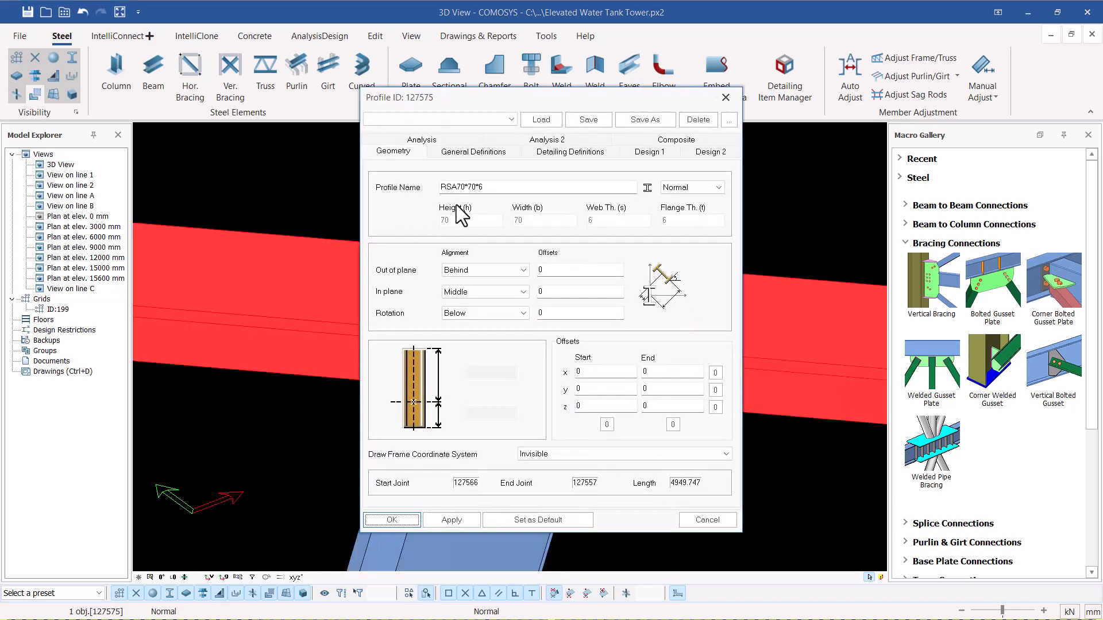
{"action": "left_click", "coordinate": [725, 98]}
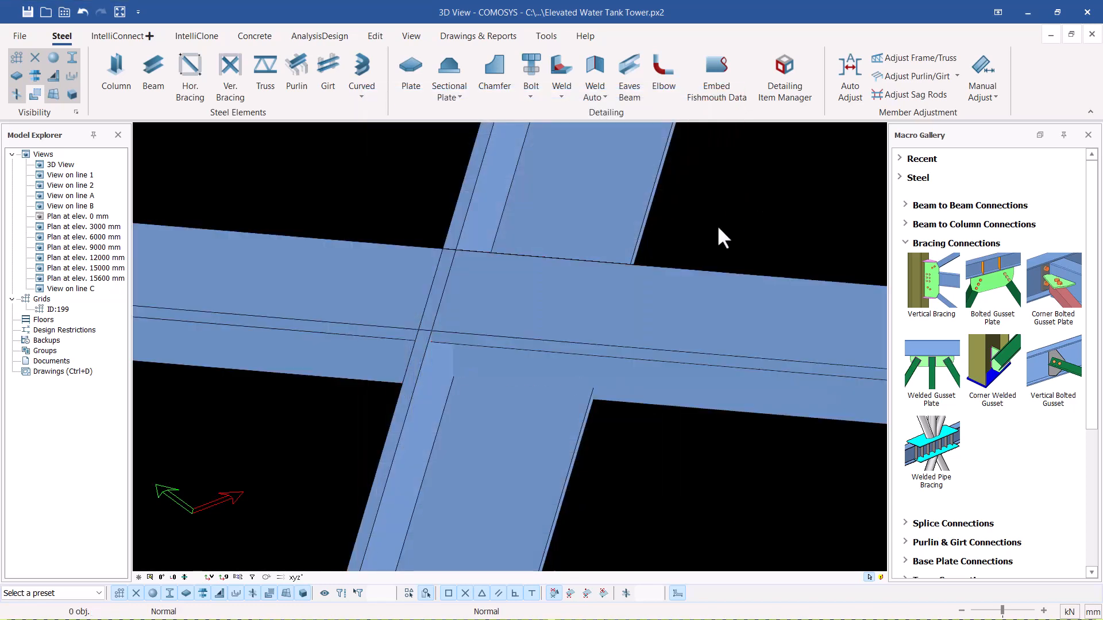
{"action": "left_click", "coordinate": [555, 302]}
{"action": "key", "text": "Escape"}
{"action": "left_click", "coordinate": [744, 313]}
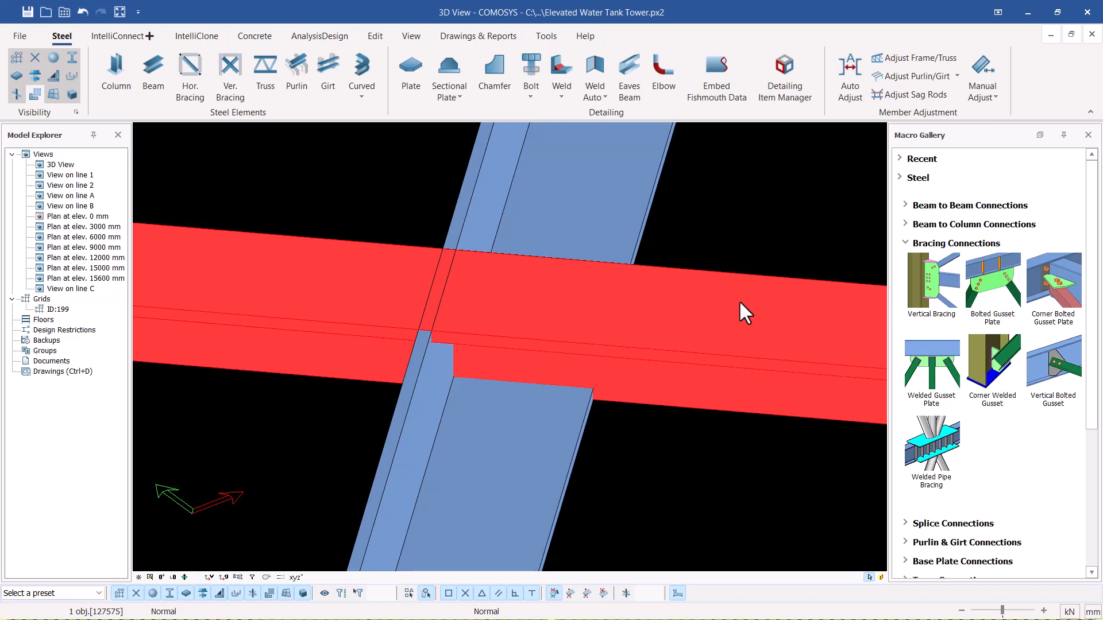
{"action": "left_click", "coordinate": [729, 242]}
{"action": "left_click", "coordinate": [710, 315]}
{"action": "left_click", "coordinate": [727, 235]}
Move the horizontal diagonal running to column B2 linearly by 78 mm in Z
{"action": "left_click", "coordinate": [546, 465]}
{"action": "right_click", "coordinate": [543, 455]}
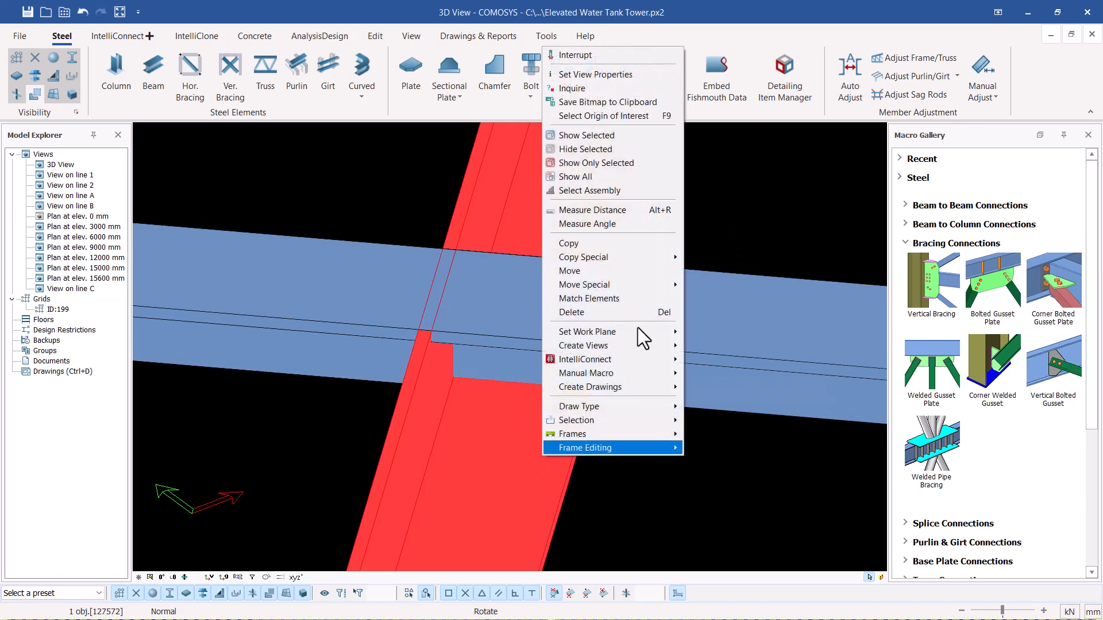
{"action": "mouse_move", "coordinate": [612, 287]}
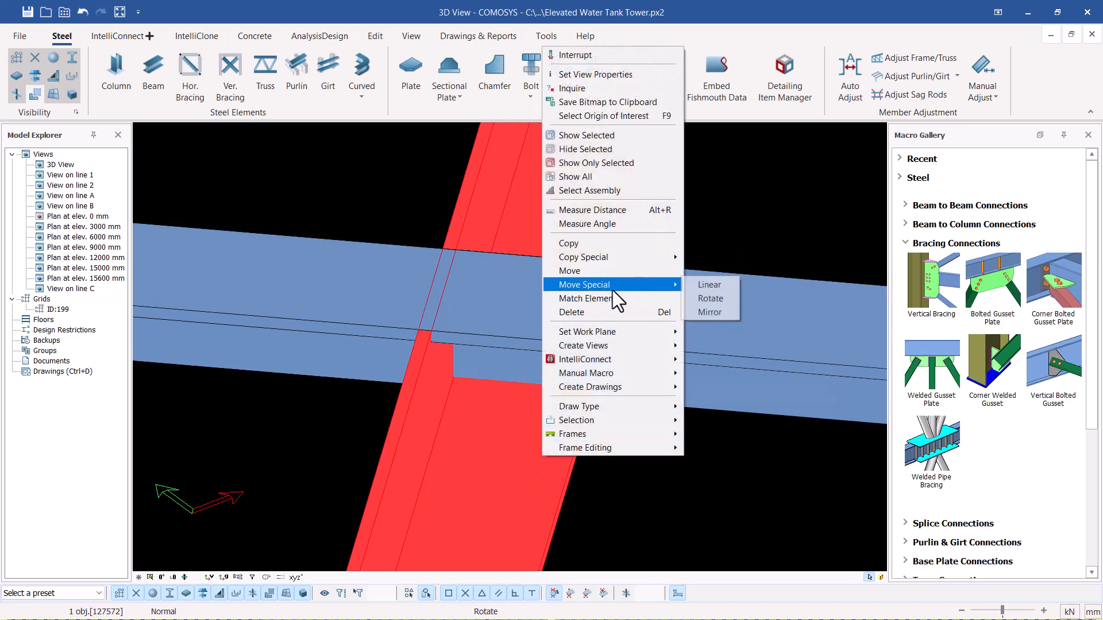
{"action": "left_click", "coordinate": [694, 287]}
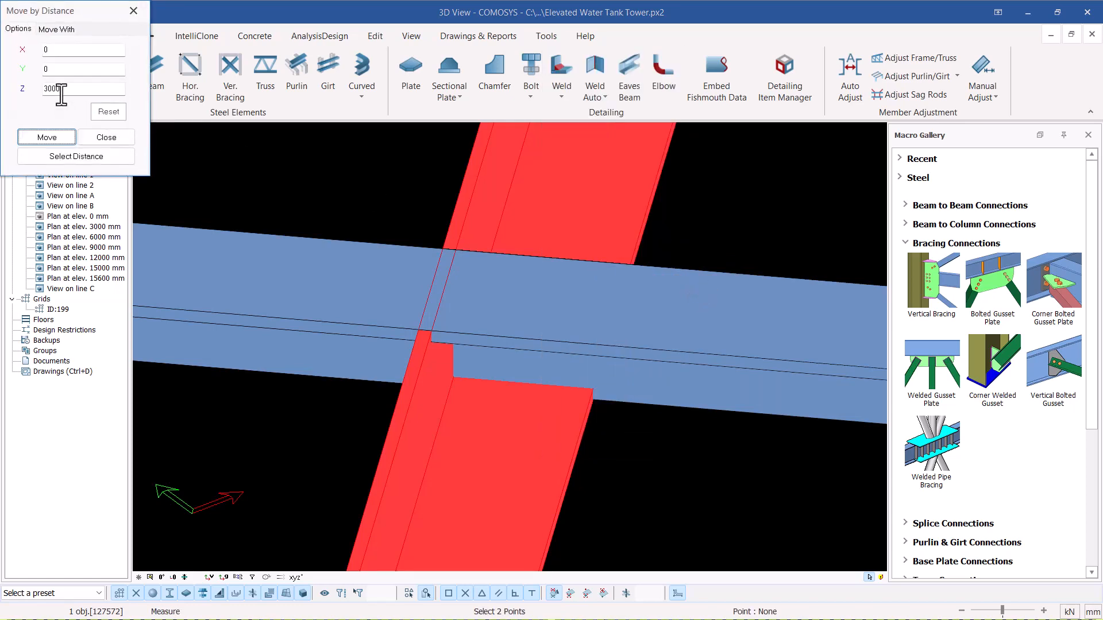
{"action": "left_click_drag", "start_coordinate": [61, 89], "coordinate": [34, 91]}
{"action": "type", "text": "78"}
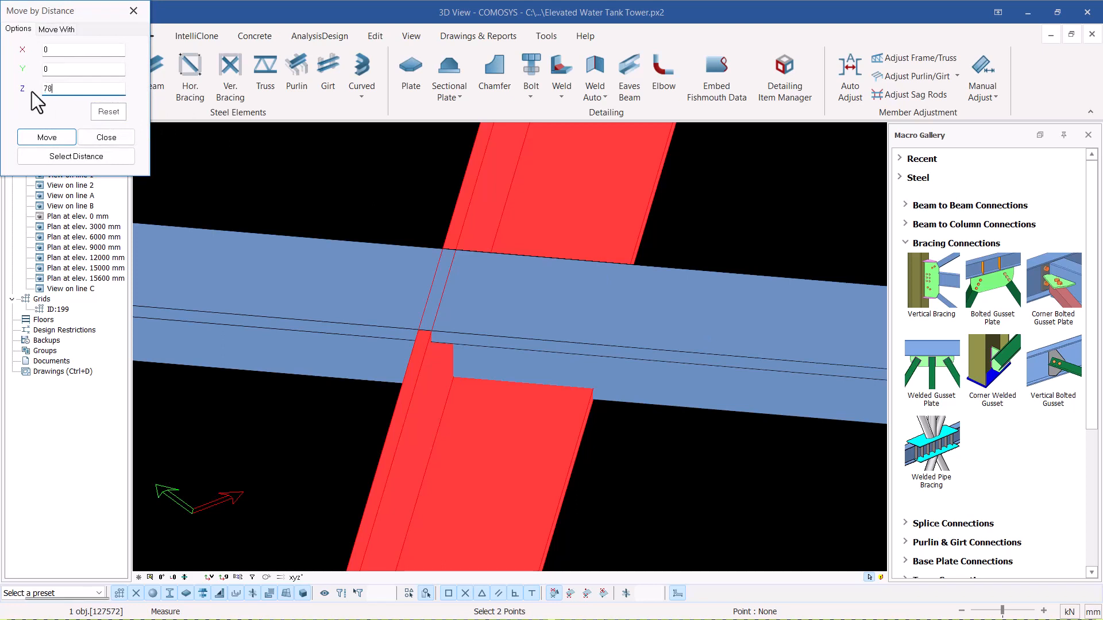
{"action": "left_click", "coordinate": [39, 135]}
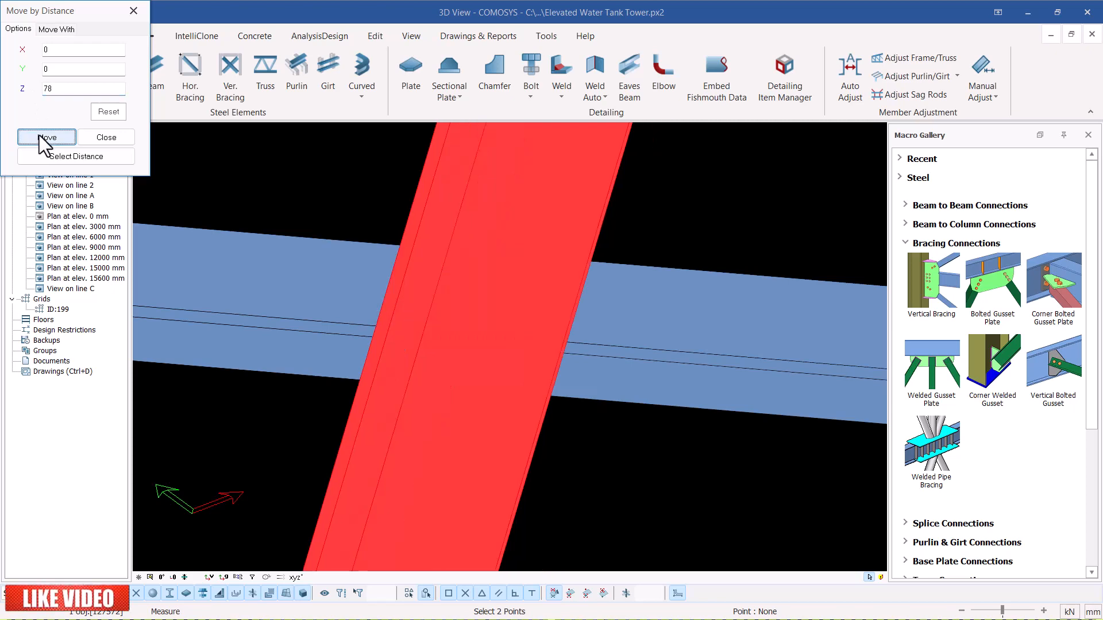
{"action": "left_click", "coordinate": [106, 138]}
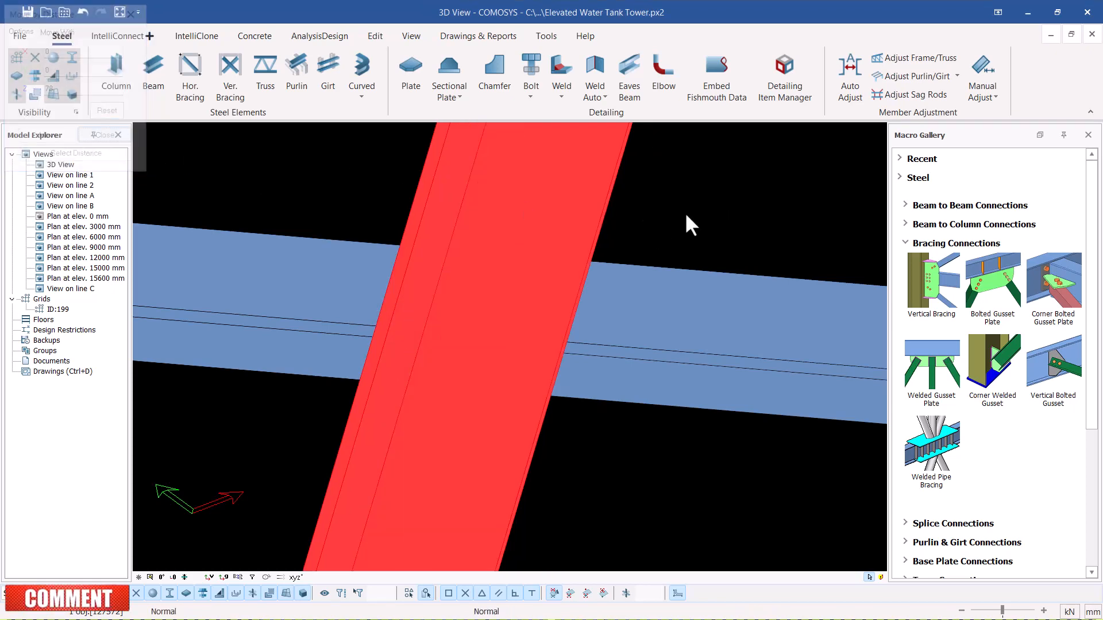
Inspect the raised diagonal's end at column B2 and the neighbouring members meeting there
{"action": "scroll", "coordinate": [671, 309], "scroll_direction": "down", "scroll_amount": 6}
{"action": "scroll", "coordinate": [632, 153], "scroll_direction": "up", "scroll_amount": 5}
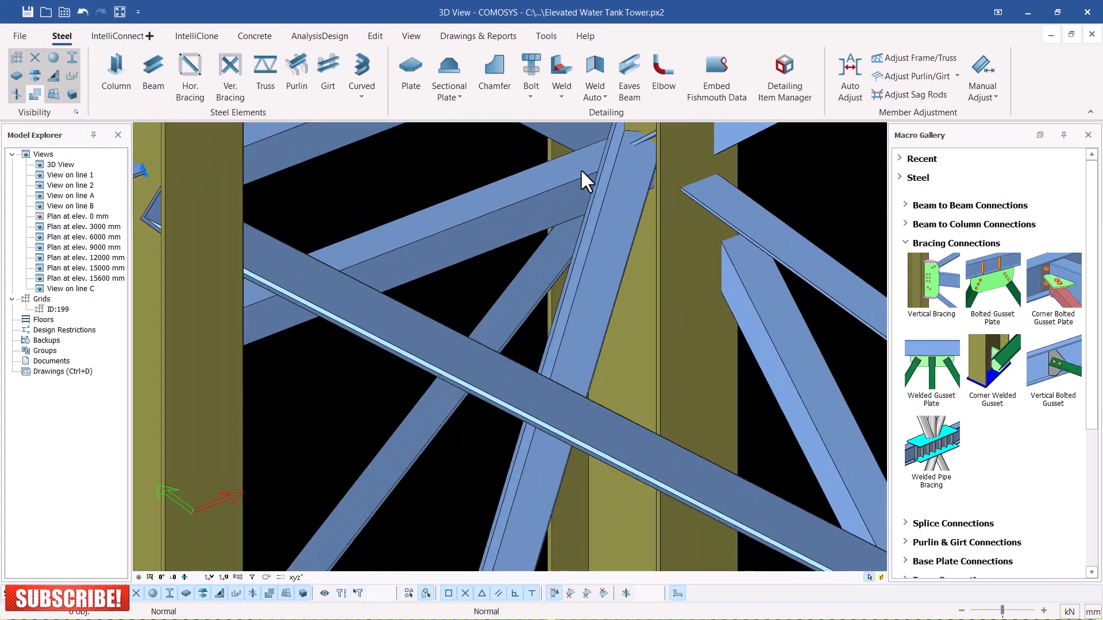
{"action": "left_click", "coordinate": [632, 144]}
{"action": "middle_click_drag", "start_coordinate": [632, 144], "coordinate": [318, 393]}
{"action": "scroll", "coordinate": [409, 298], "scroll_direction": "down", "scroll_amount": 6}
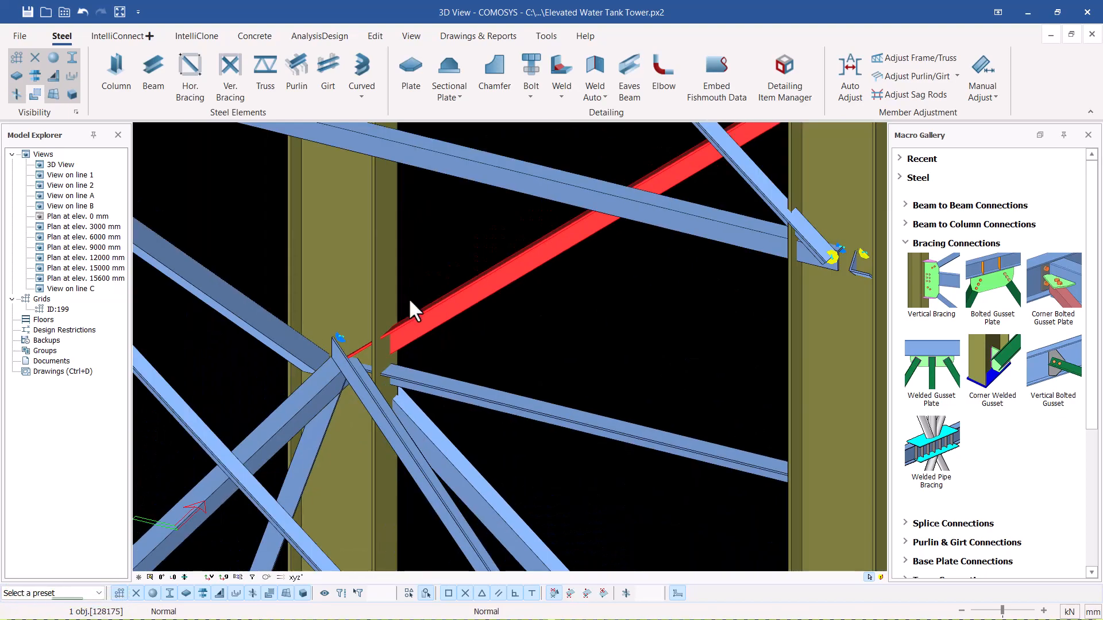
{"action": "scroll", "coordinate": [458, 352], "scroll_direction": "up", "scroll_amount": 3}
{"action": "scroll", "coordinate": [533, 340], "scroll_direction": "down", "scroll_amount": 10}
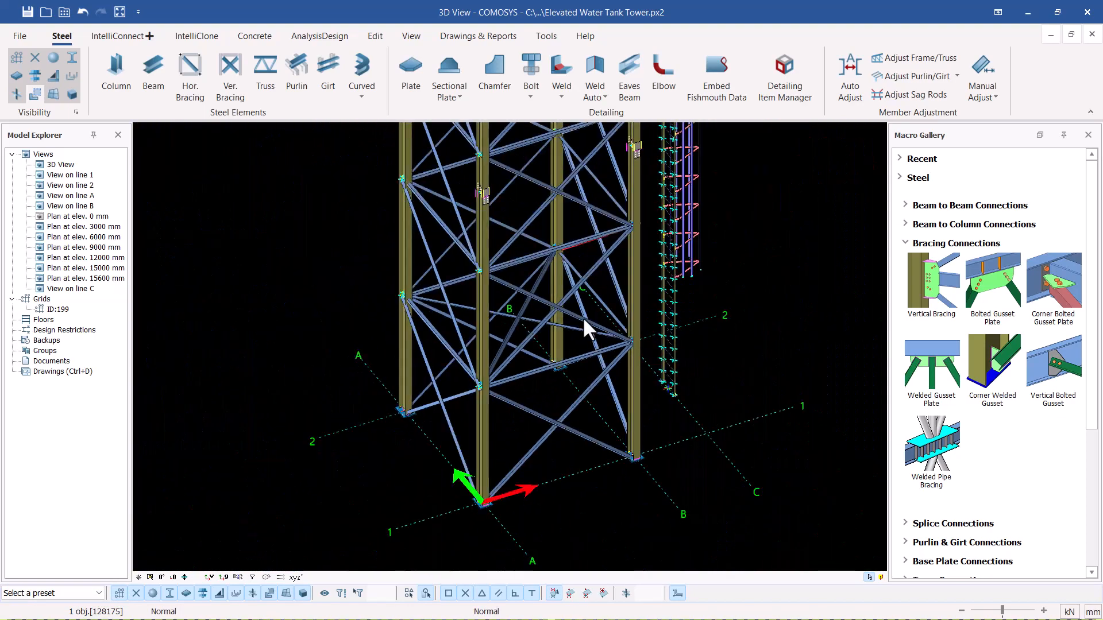
Copy the two crossed horizontal diagonals of the lowest braced level linearly up the tower, 3000 mm in Z with a count of 4
{"action": "middle_click_drag", "start_coordinate": [583, 316], "coordinate": [500, 273]}
{"action": "scroll", "coordinate": [514, 303], "scroll_direction": "up", "scroll_amount": 6}
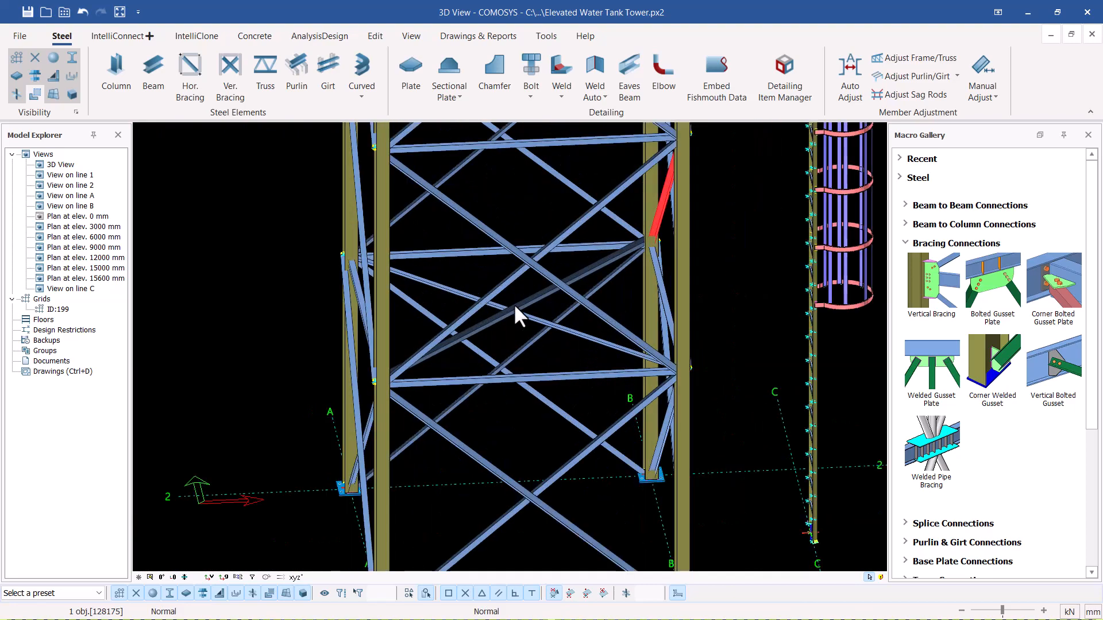
{"action": "left_click", "coordinate": [505, 345], "text": "ctrl"}
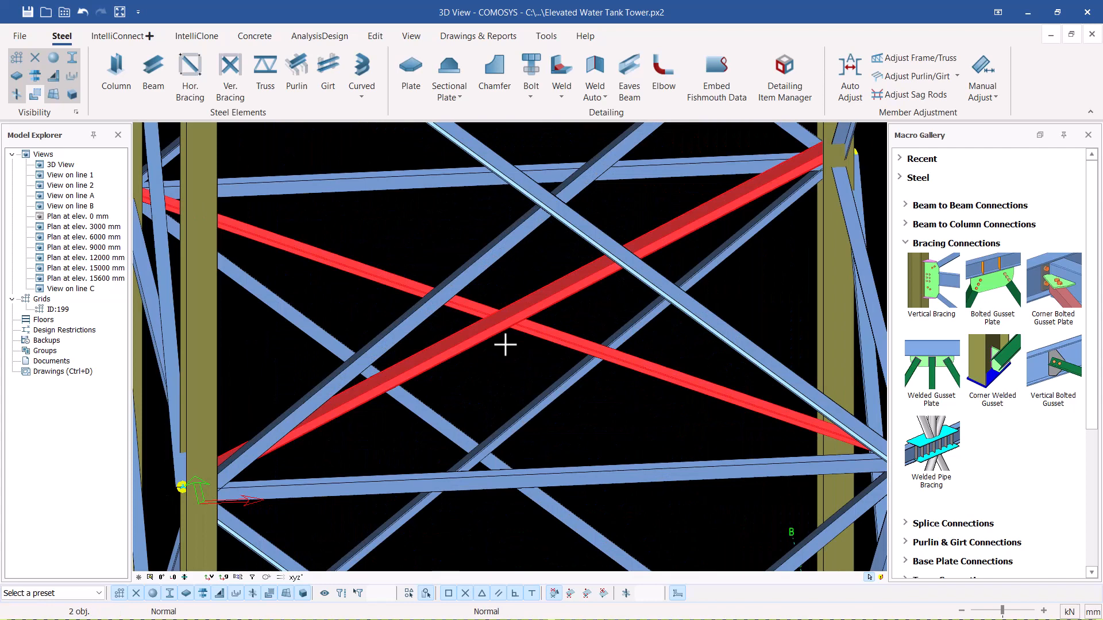
{"action": "right_click", "coordinate": [386, 218]}
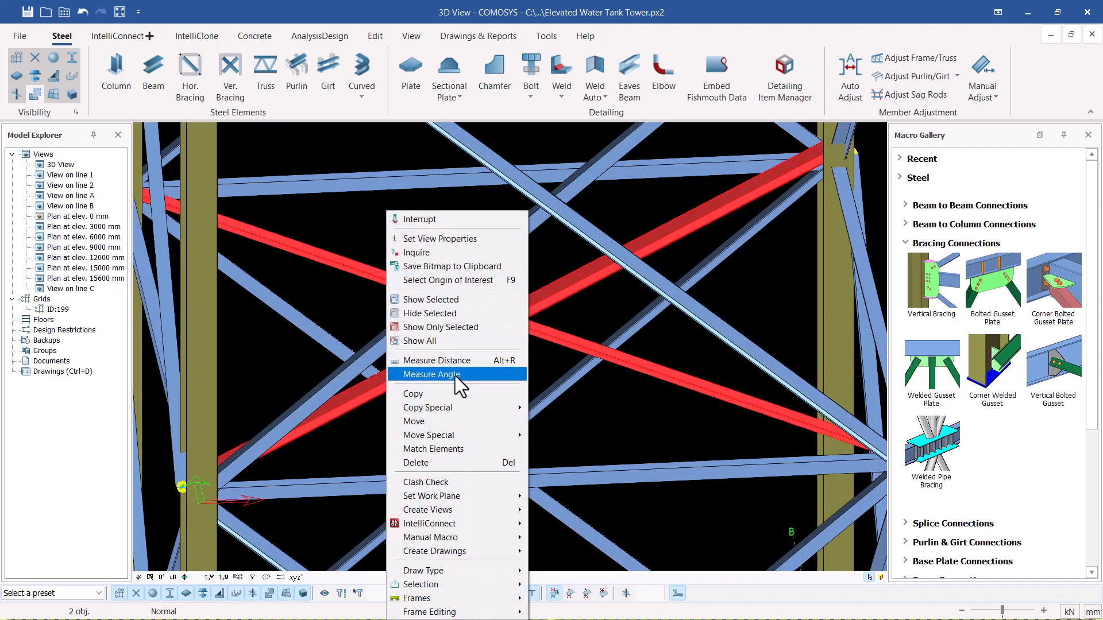
{"action": "mouse_move", "coordinate": [458, 404]}
{"action": "left_click", "coordinate": [551, 407]}
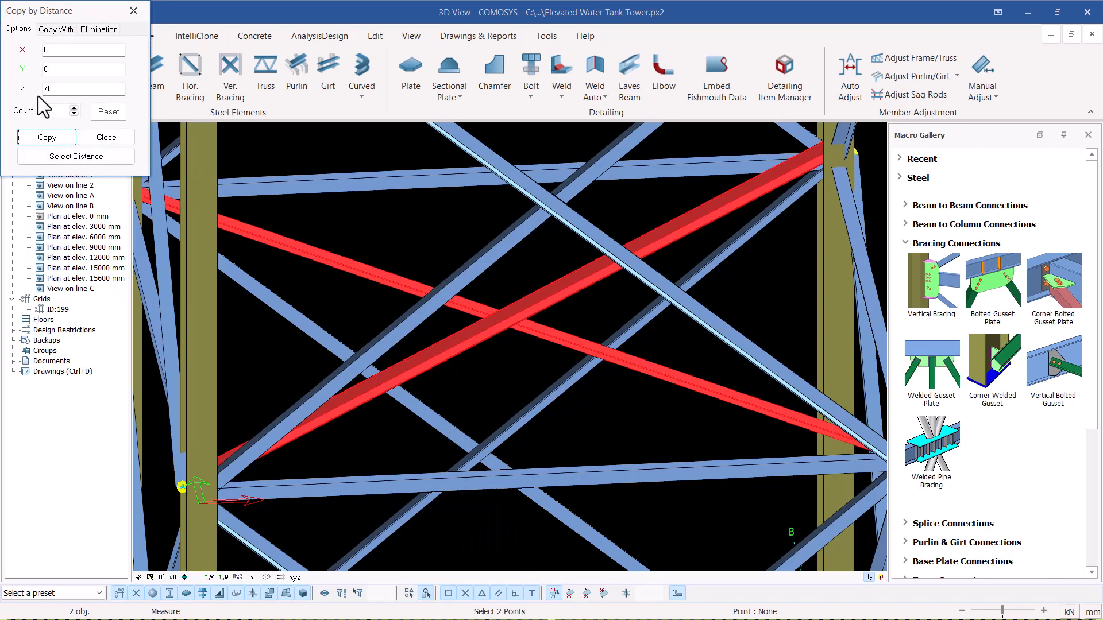
{"action": "left_click_drag", "start_coordinate": [64, 89], "coordinate": [28, 84]}
{"action": "left_click", "coordinate": [74, 107]}
{"action": "left_click", "coordinate": [52, 138]}
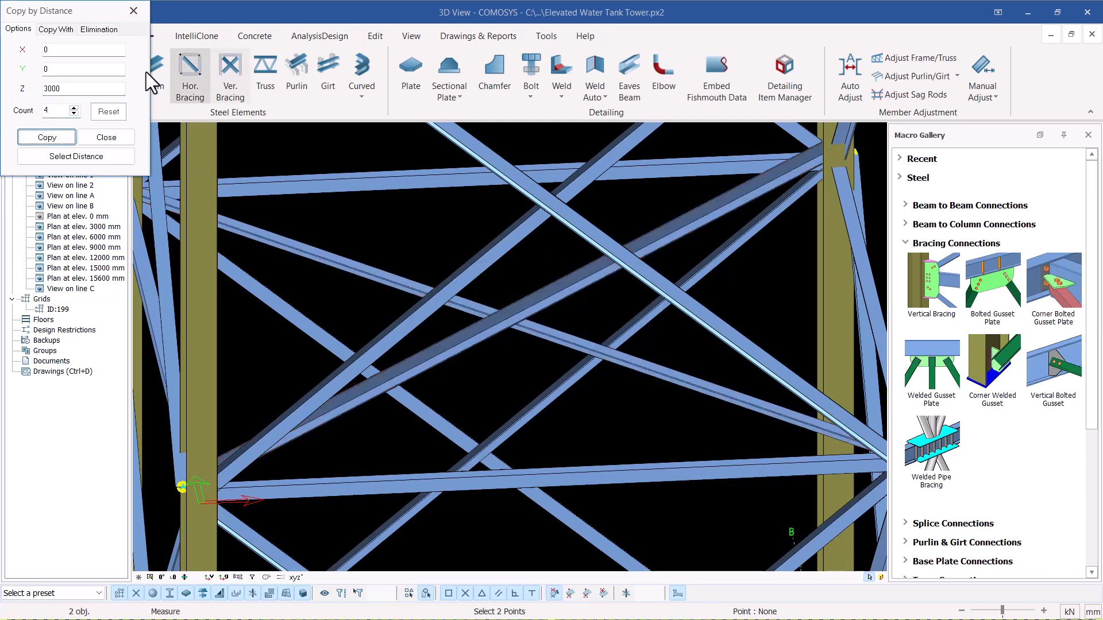
{"action": "left_click", "coordinate": [112, 138]}
{"action": "scroll", "coordinate": [545, 335], "scroll_direction": "down", "scroll_amount": 5}
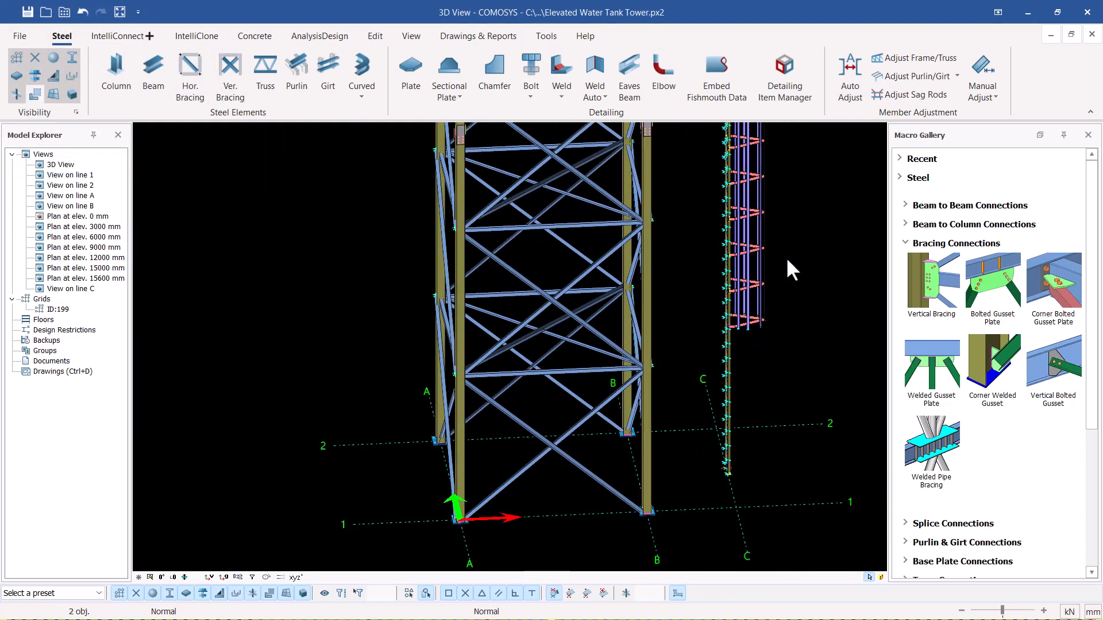
{"action": "right_click", "coordinate": [786, 257]}
{"action": "left_click", "coordinate": [830, 220]}
Check the copied horizontal diagonal in the plan at elev. 15000 mm, clear the selection, and return to the 3D view
{"action": "double_click", "coordinate": [95, 268]}
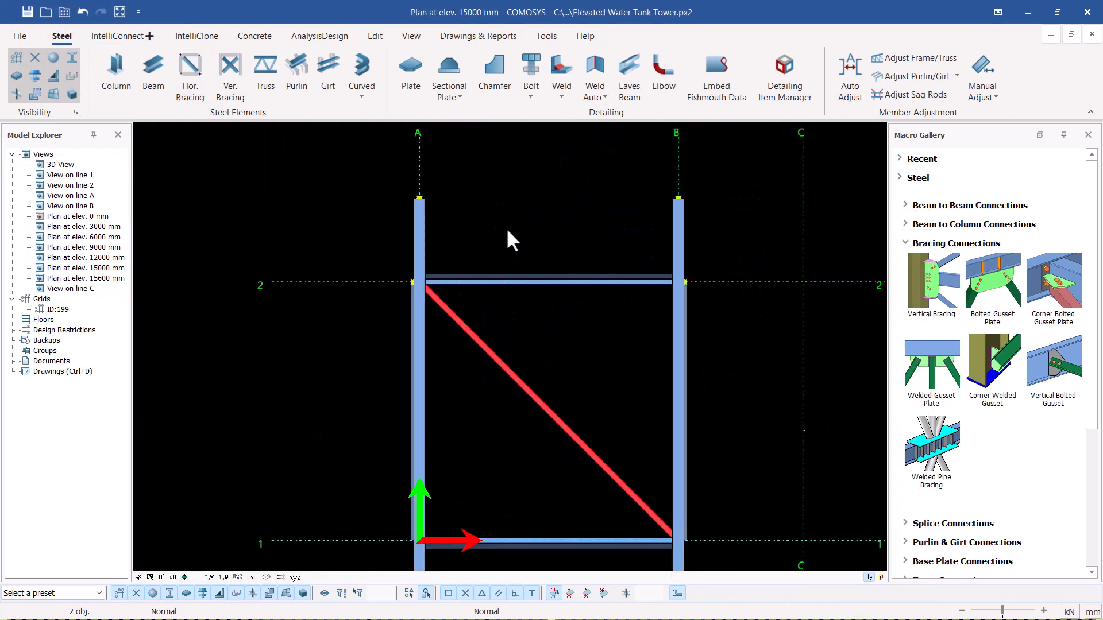
{"action": "scroll", "coordinate": [508, 236], "scroll_direction": "down", "scroll_amount": 4}
{"action": "key", "text": "Escape"}
{"action": "scroll", "coordinate": [523, 327], "scroll_direction": "up", "scroll_amount": 4}
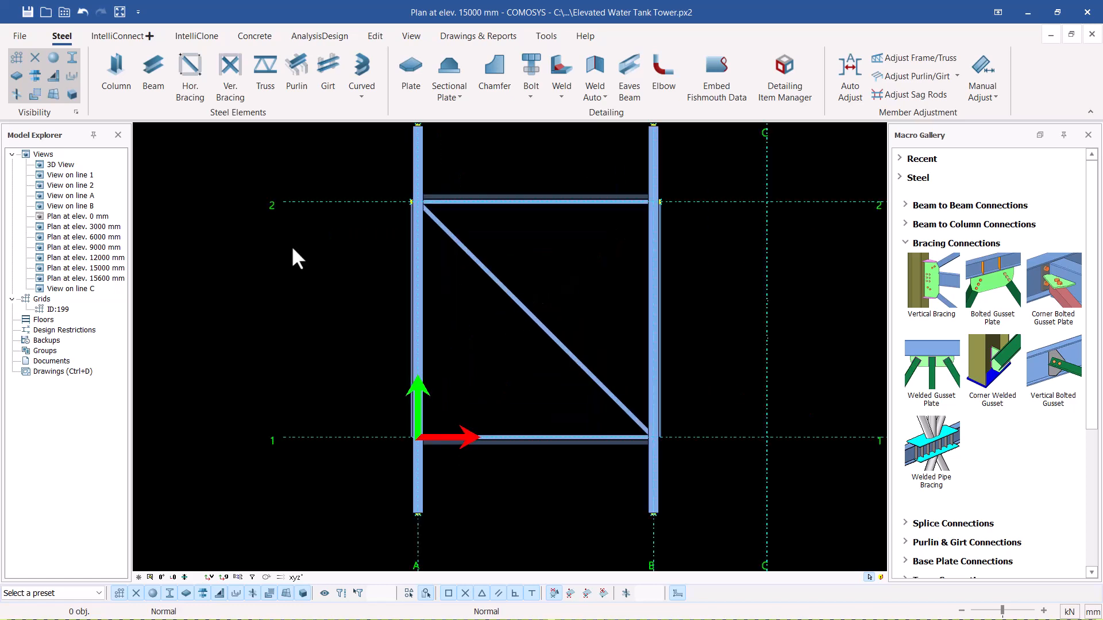
{"action": "double_click", "coordinate": [61, 165]}
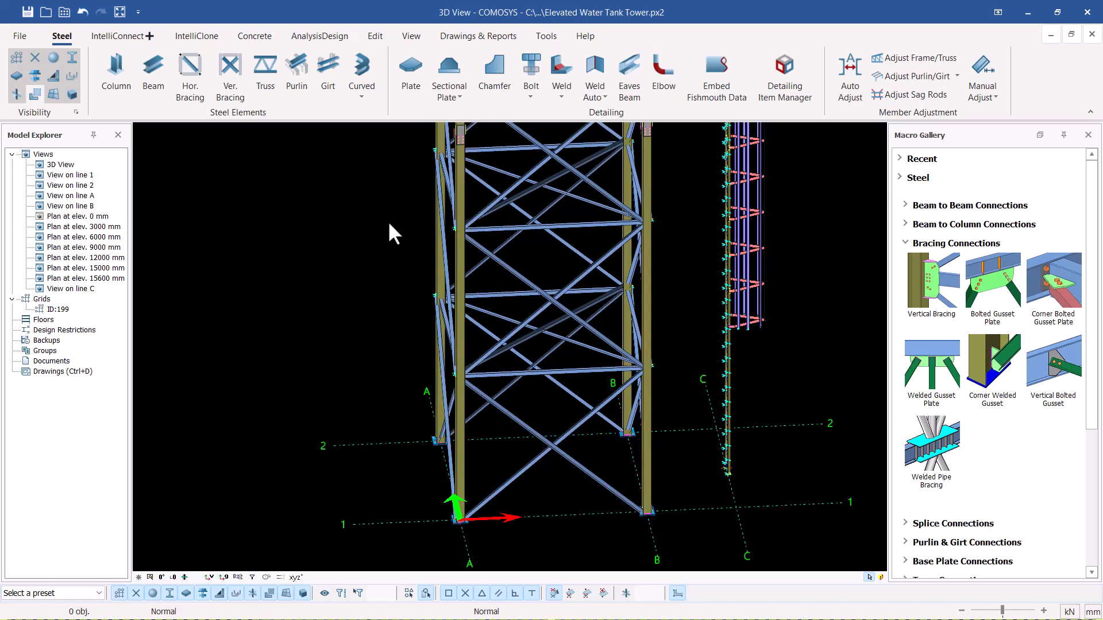
Undo the last copy of the horizontal diagonals up the tower
{"action": "scroll", "coordinate": [557, 322], "scroll_direction": "up", "scroll_amount": 3}
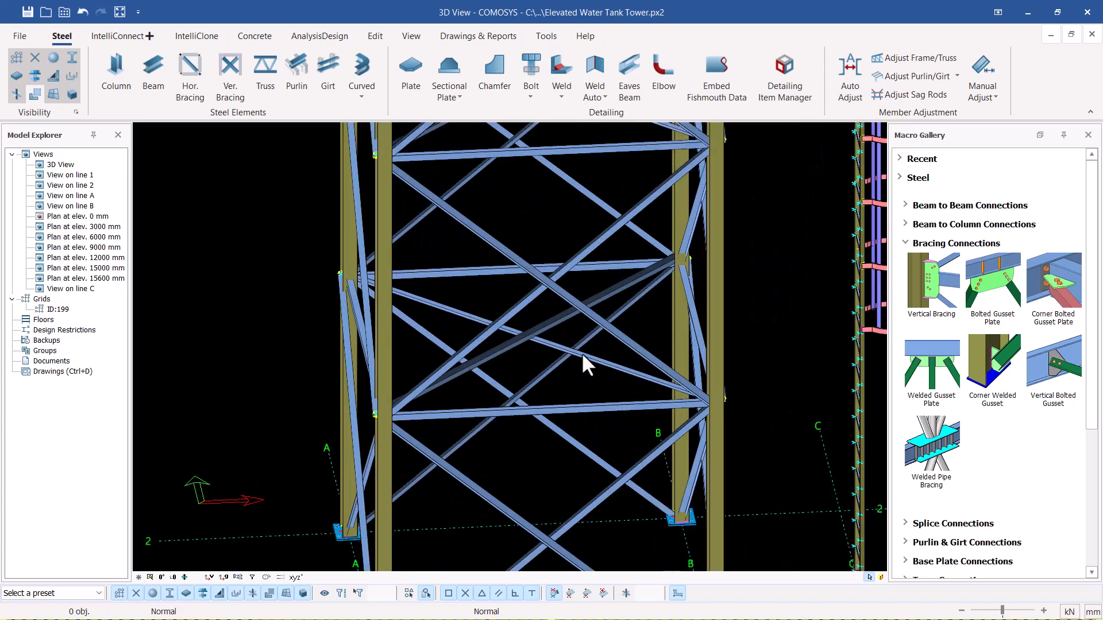
{"action": "scroll", "coordinate": [548, 322], "scroll_direction": "down", "scroll_amount": 2}
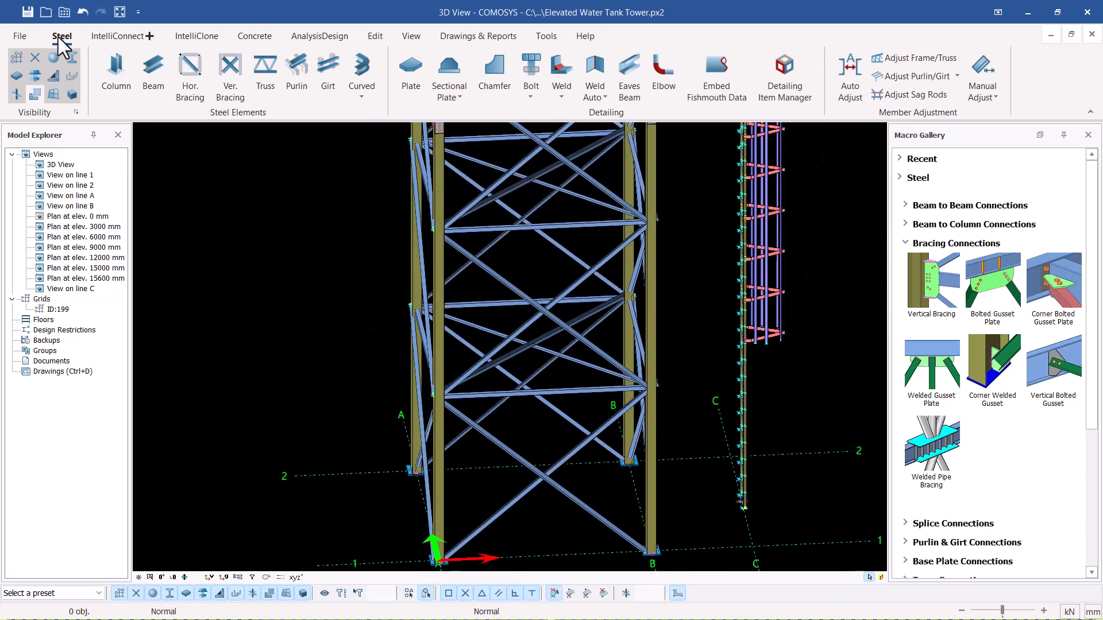
{"action": "left_click", "coordinate": [80, 11]}
Copy both crossed horizontal diagonals of the lowest braced level linearly up the tower, 3000 mm in Z with a count of 4
{"action": "scroll", "coordinate": [548, 350], "scroll_direction": "up", "scroll_amount": 4}
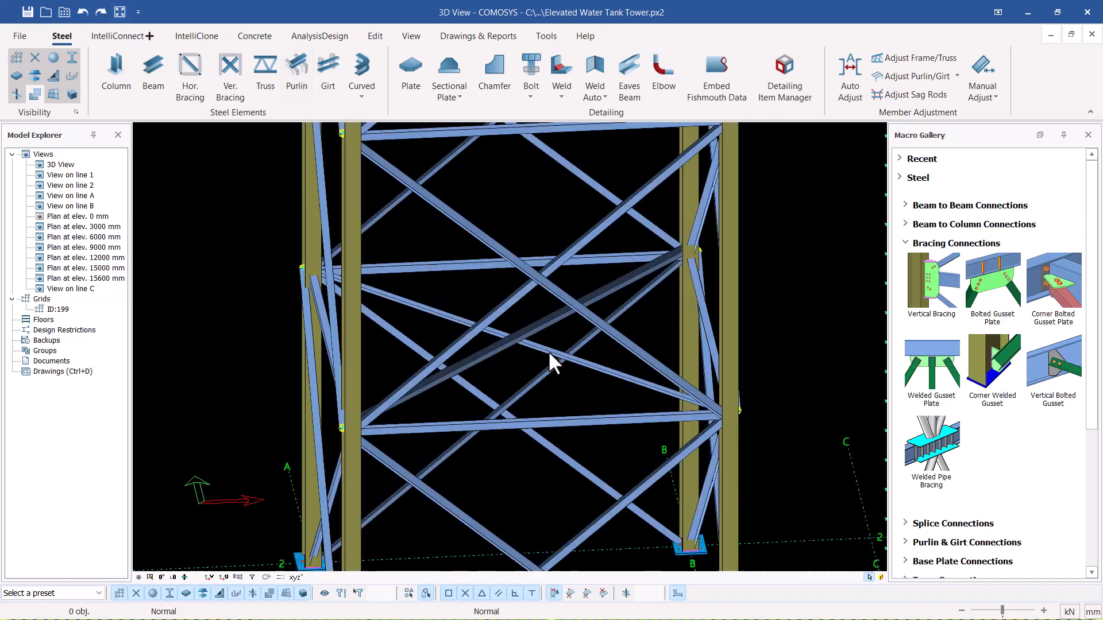
{"action": "scroll", "coordinate": [501, 322], "scroll_direction": "up", "scroll_amount": 2}
{"action": "left_click", "coordinate": [549, 344]}
{"action": "middle_click_drag", "start_coordinate": [549, 345], "coordinate": [515, 355]}
{"action": "scroll", "coordinate": [548, 353], "scroll_direction": "up", "scroll_amount": 6}
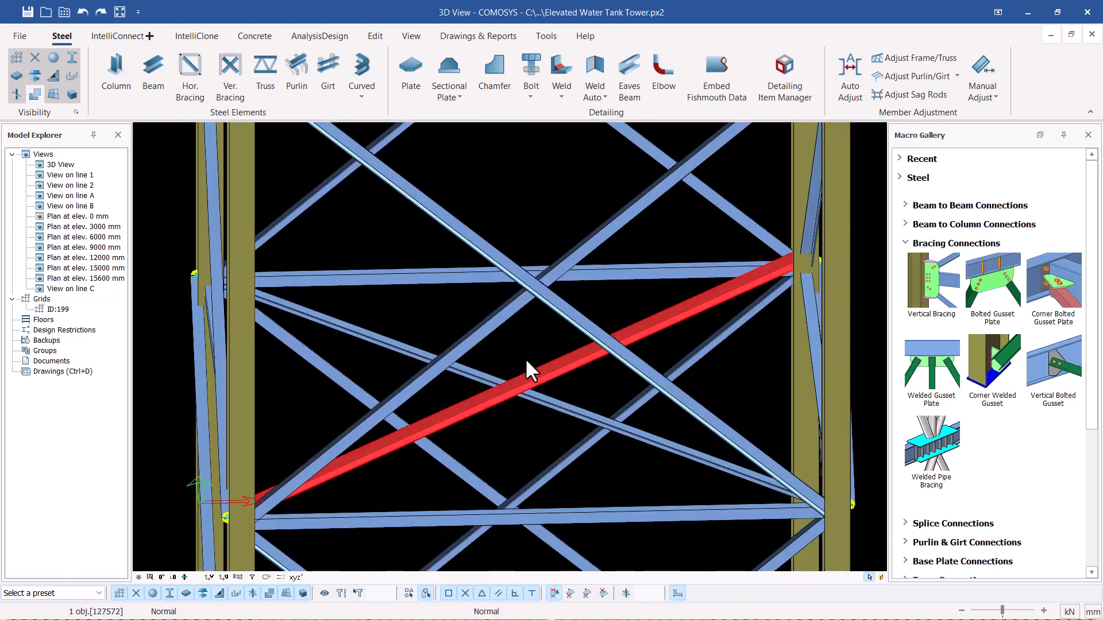
{"action": "right_click", "coordinate": [506, 419]}
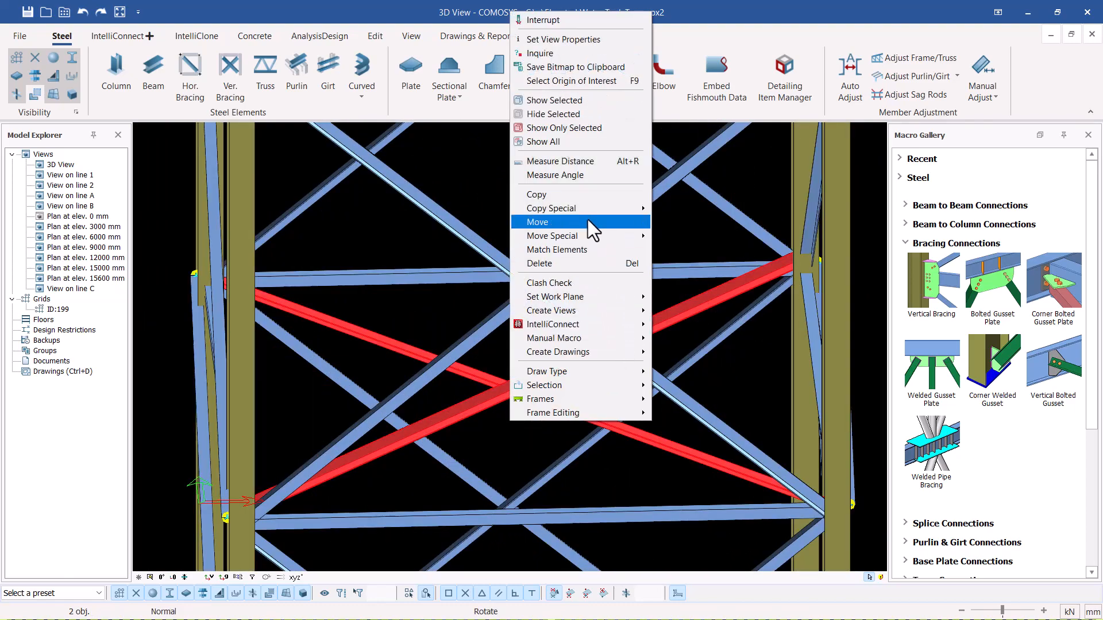
{"action": "mouse_move", "coordinate": [588, 210]}
{"action": "left_click", "coordinate": [688, 211]}
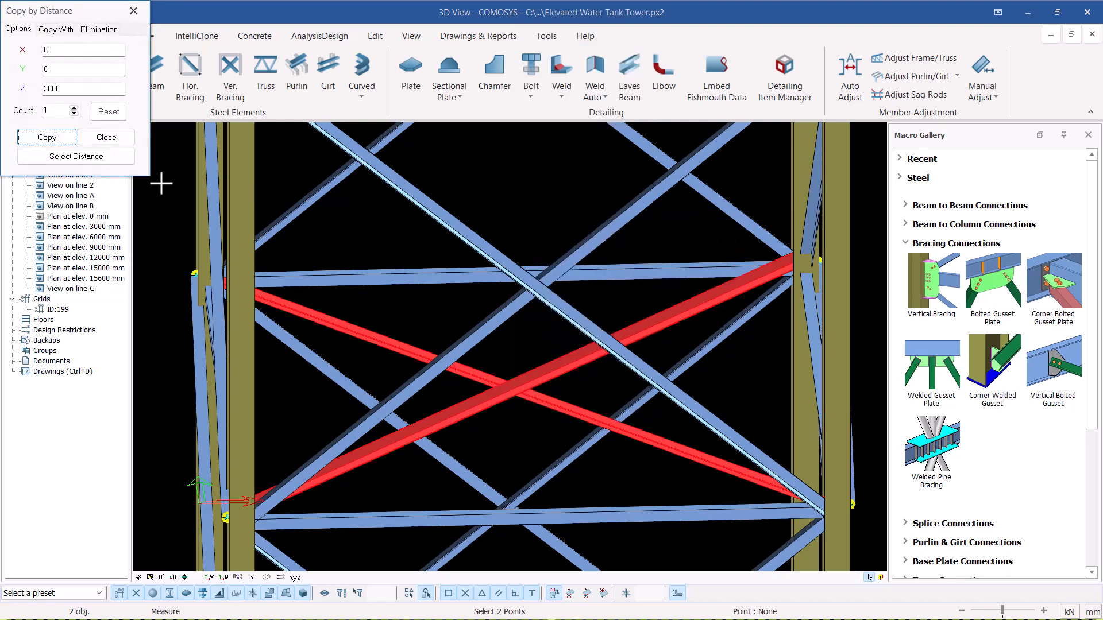
{"action": "left_click", "coordinate": [73, 108]}
{"action": "left_click", "coordinate": [74, 108]}
{"action": "left_click", "coordinate": [74, 113]}
{"action": "left_click", "coordinate": [47, 137]}
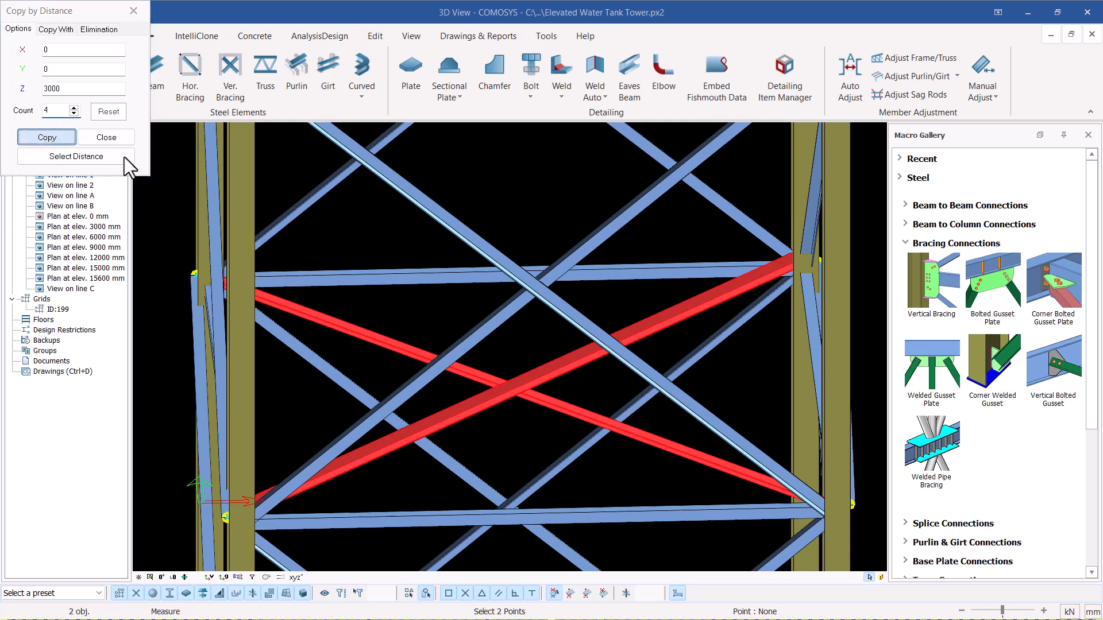
{"action": "left_click", "coordinate": [107, 137]}
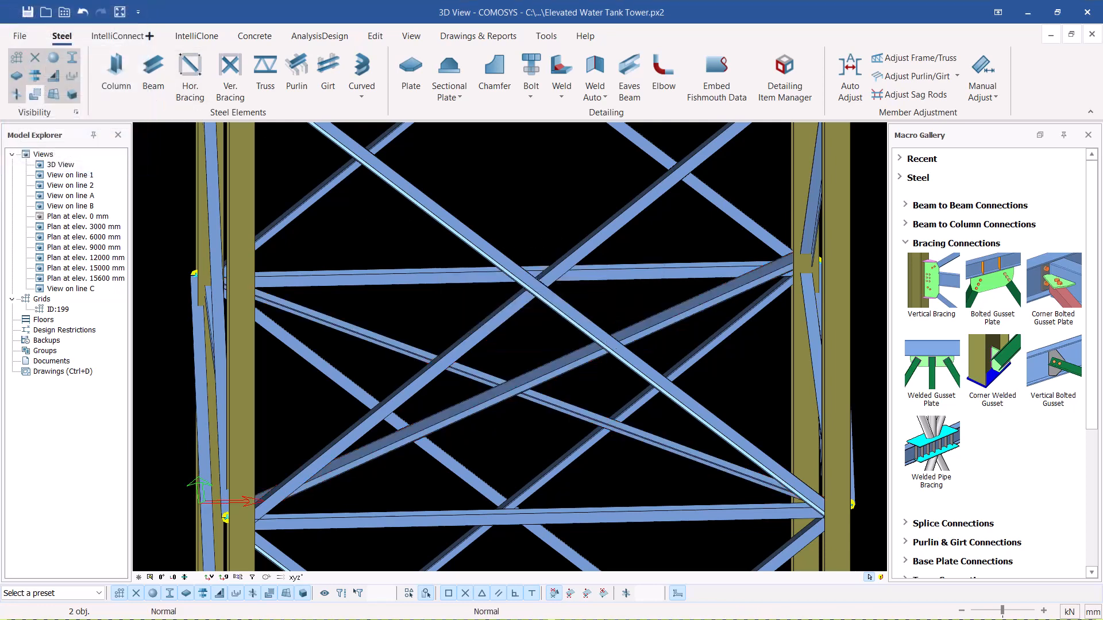
Check the copied horizontal diagonals in the plans at elev. 15000, 9000 and 12000 mm, and return to the 3D view
{"action": "double_click", "coordinate": [100, 269]}
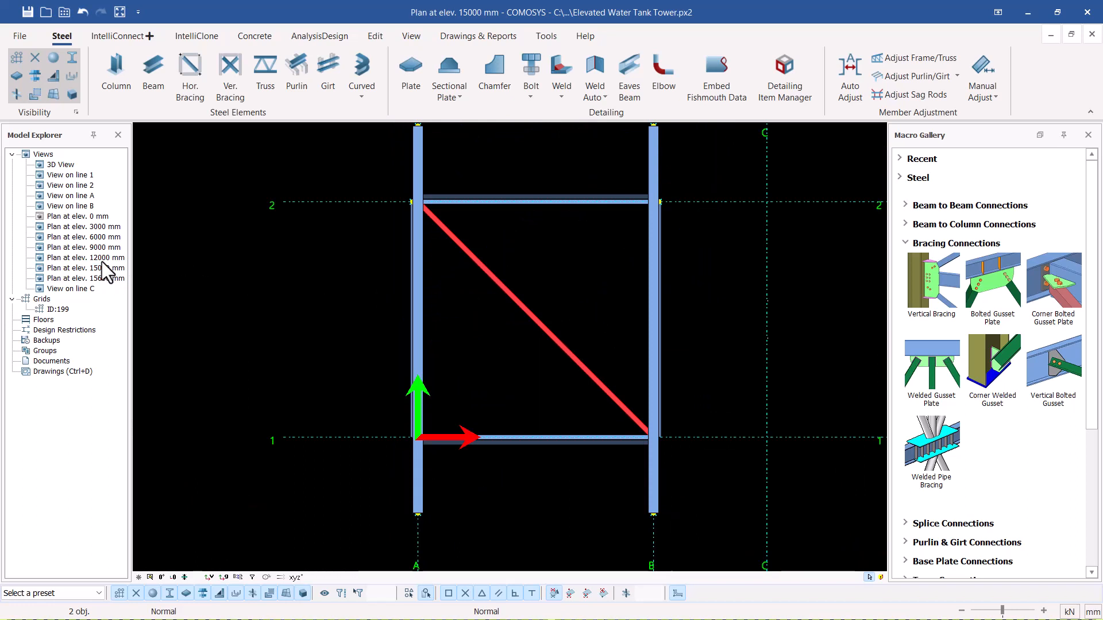
{"action": "double_click", "coordinate": [96, 248]}
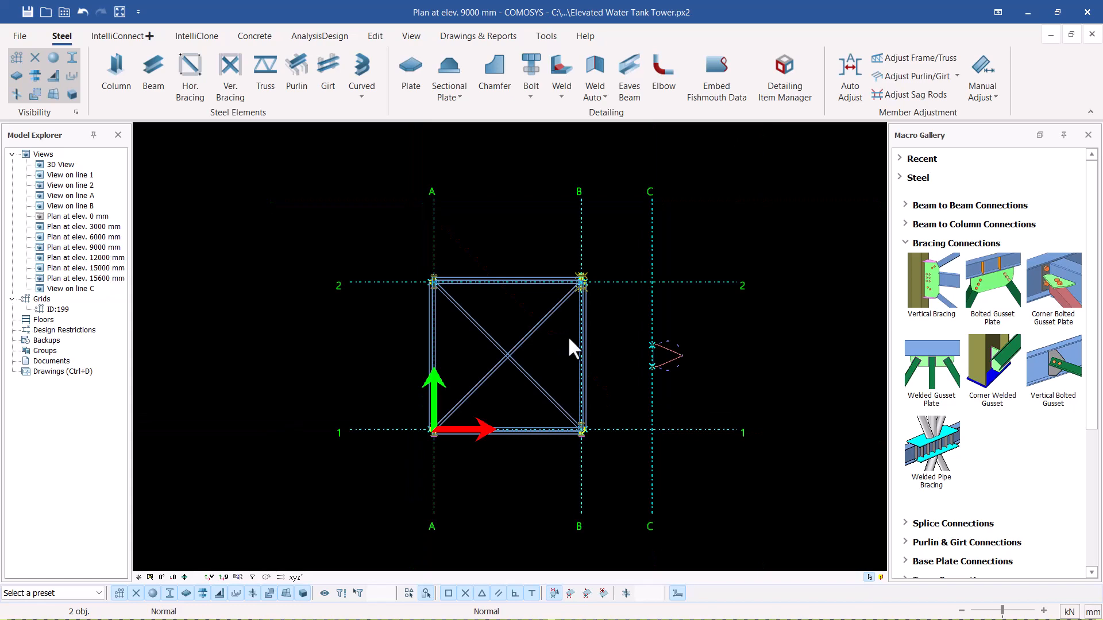
{"action": "double_click", "coordinate": [102, 258]}
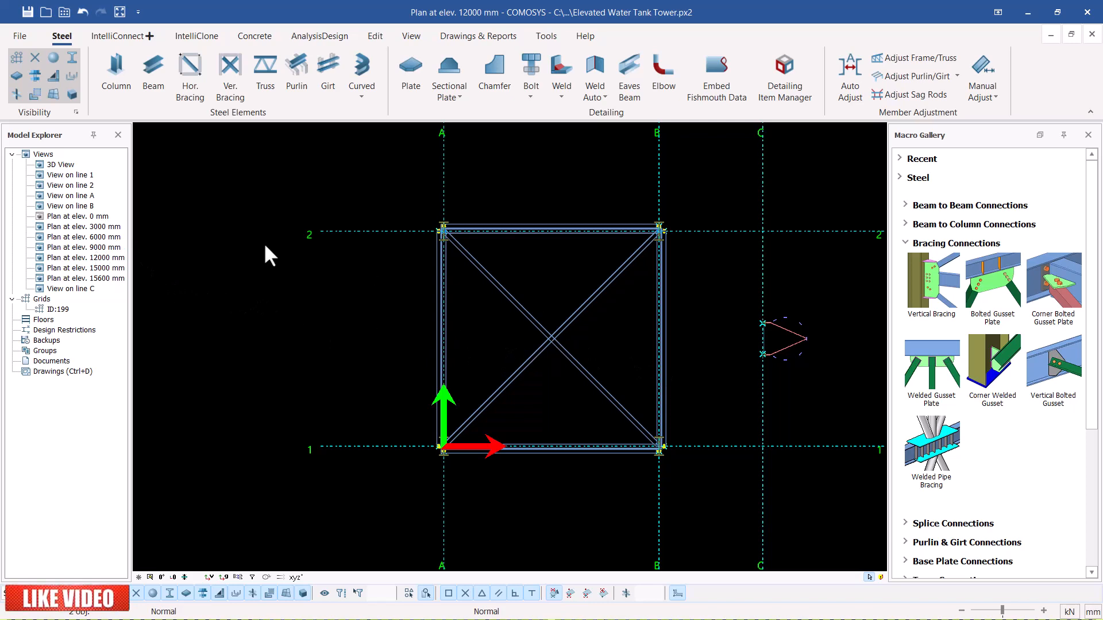
{"action": "double_click", "coordinate": [60, 165]}
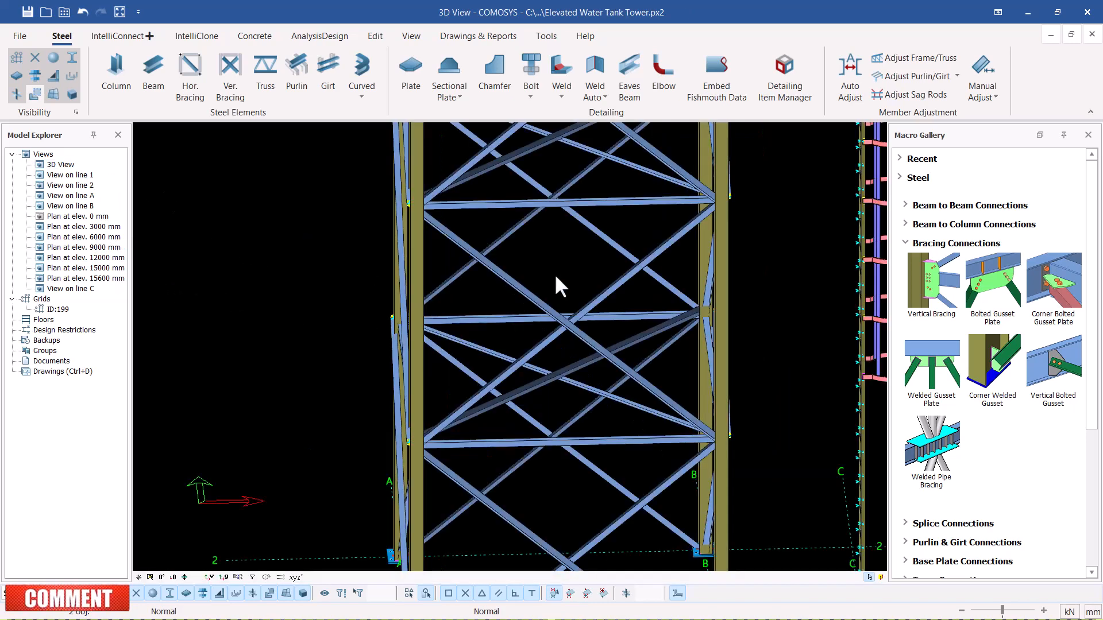
{"action": "scroll", "coordinate": [554, 273], "scroll_direction": "down", "scroll_amount": 3}
{"action": "scroll", "coordinate": [561, 373], "scroll_direction": "up", "scroll_amount": 3}
{"action": "middle_click_drag", "start_coordinate": [561, 374], "coordinate": [542, 409]}
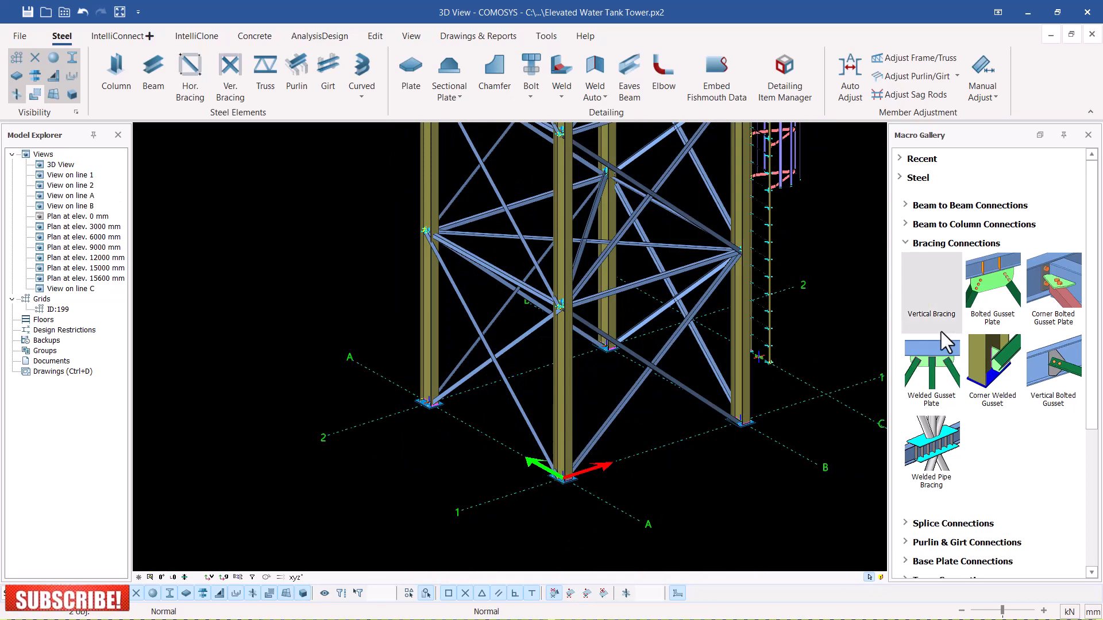
{"action": "left_click", "coordinate": [997, 299]}
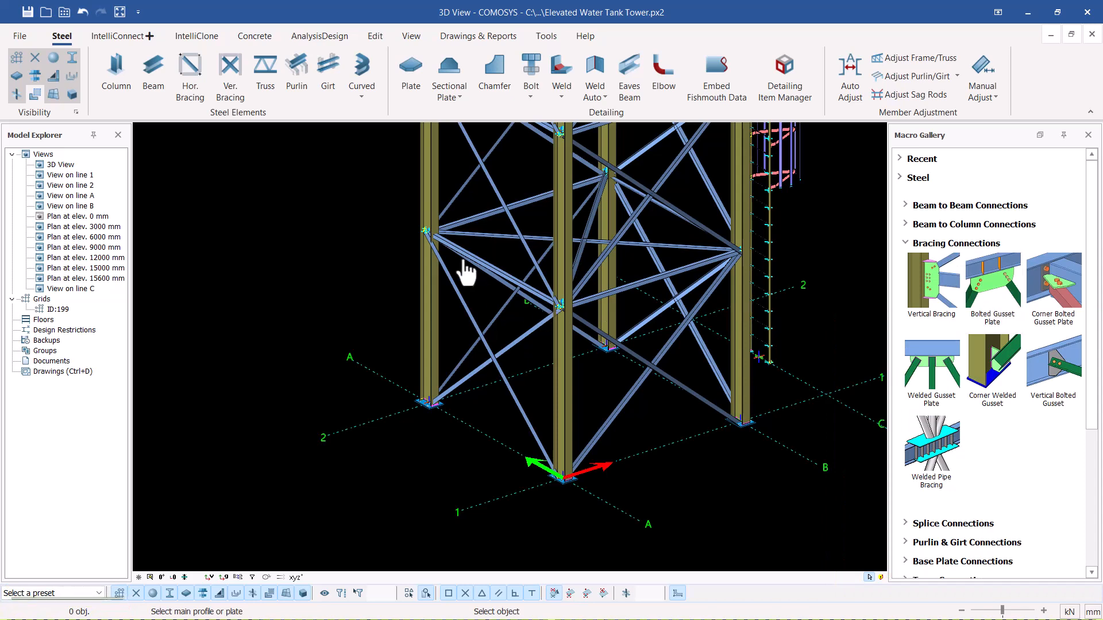
{"action": "scroll", "coordinate": [399, 235], "scroll_direction": "up", "scroll_amount": 5}
{"action": "scroll", "coordinate": [475, 246], "scroll_direction": "down", "scroll_amount": 1}
{"action": "scroll", "coordinate": [455, 315], "scroll_direction": "down", "scroll_amount": 5}
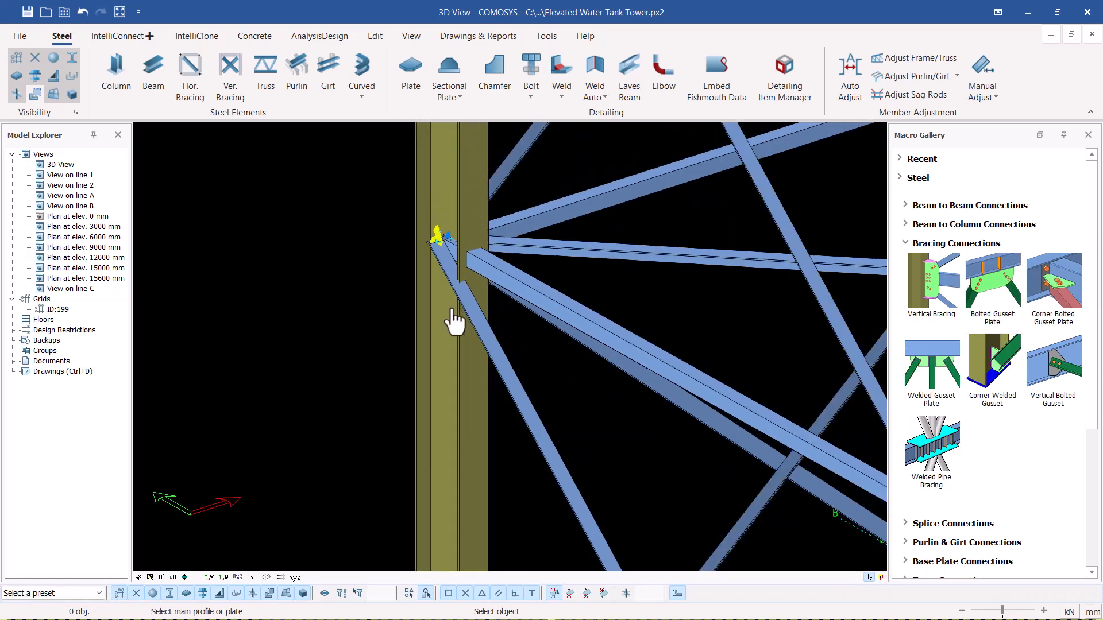
{"action": "scroll", "coordinate": [500, 295], "scroll_direction": "down", "scroll_amount": 3}
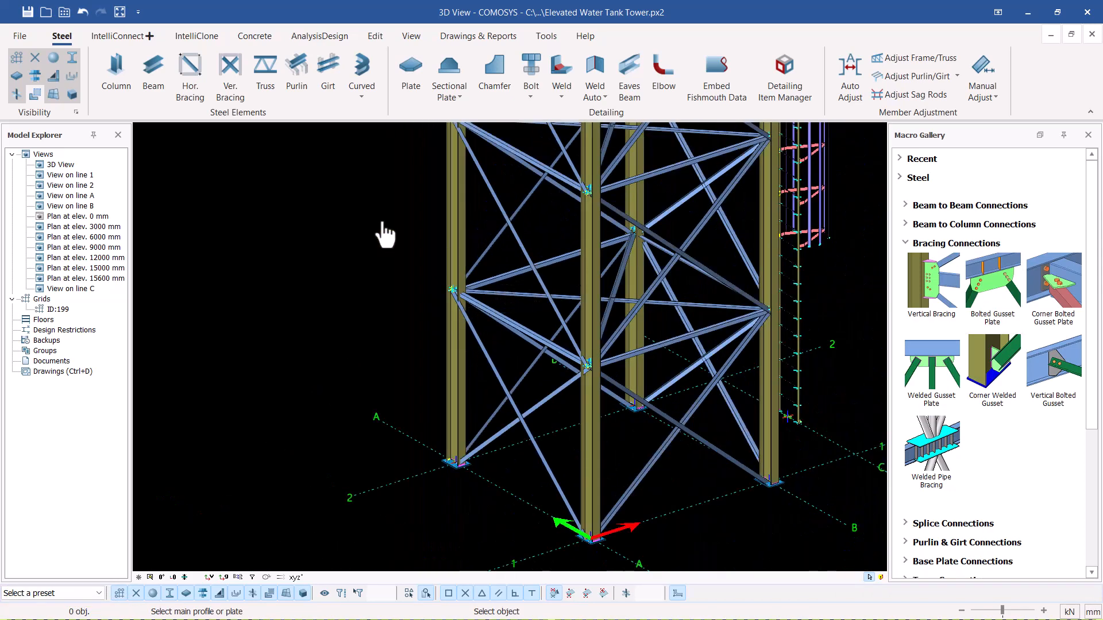
{"action": "key", "text": "Escape"}
Copy the lowest vertical brace on line A running from column A2's base linearly up the tower, 3000 mm in Z with a count of 4
{"action": "left_click", "coordinate": [549, 287]}
{"action": "mouse_move", "coordinate": [549, 287]}
{"action": "middle_mouse_down"}
{"action": "mouse_move", "coordinate": [710, 261]}
{"action": "mouse_move", "coordinate": [546, 301]}
{"action": "mouse_move", "coordinate": [576, 270]}
{"action": "mouse_move", "coordinate": [546, 293]}
{"action": "middle_mouse_up"}
{"action": "scroll", "coordinate": [546, 301], "scroll_direction": "down", "scroll_amount": 2}
{"action": "left_click", "coordinate": [539, 355]}
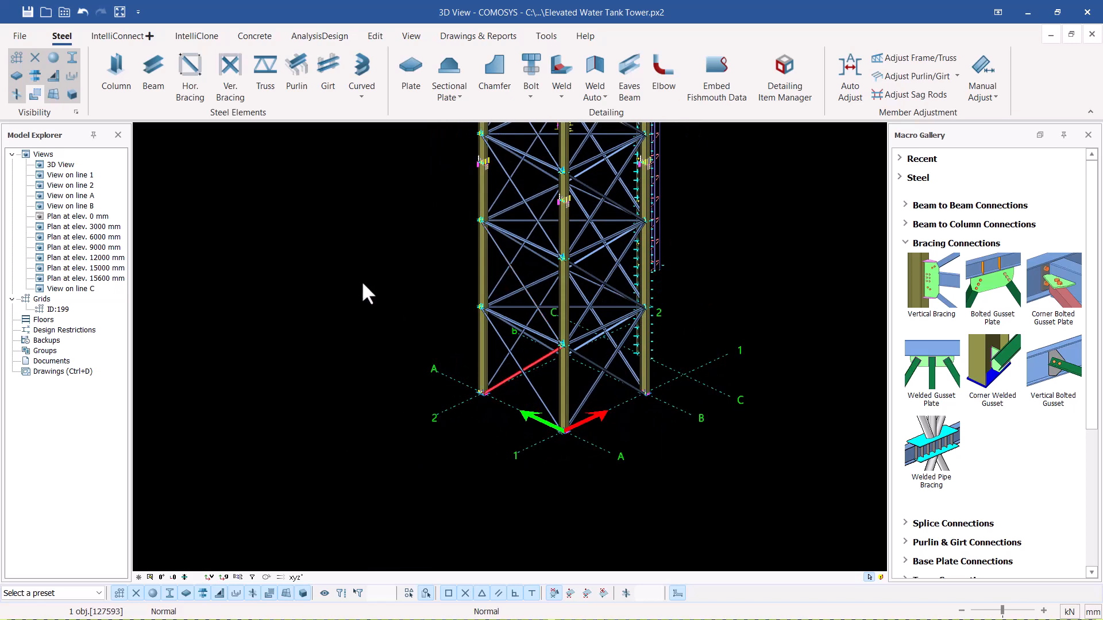
{"action": "right_click", "coordinate": [362, 291]}
{"action": "mouse_move", "coordinate": [479, 420]}
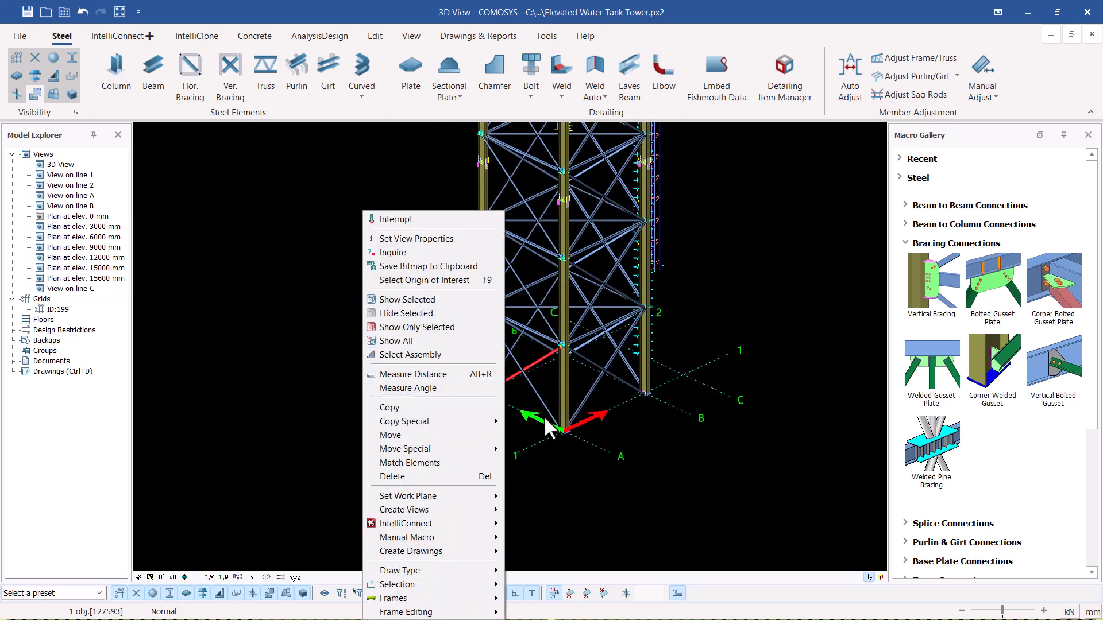
{"action": "left_click", "coordinate": [515, 421]}
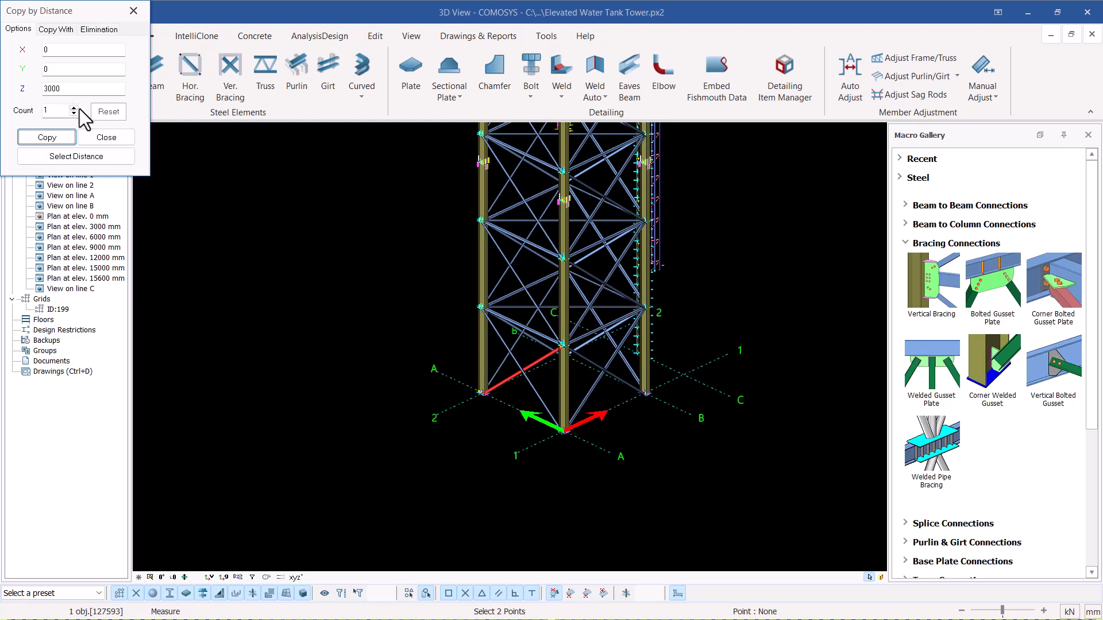
{"action": "left_click", "coordinate": [75, 111]}
{"action": "type", "text": "4"}
{"action": "left_click", "coordinate": [47, 137]}
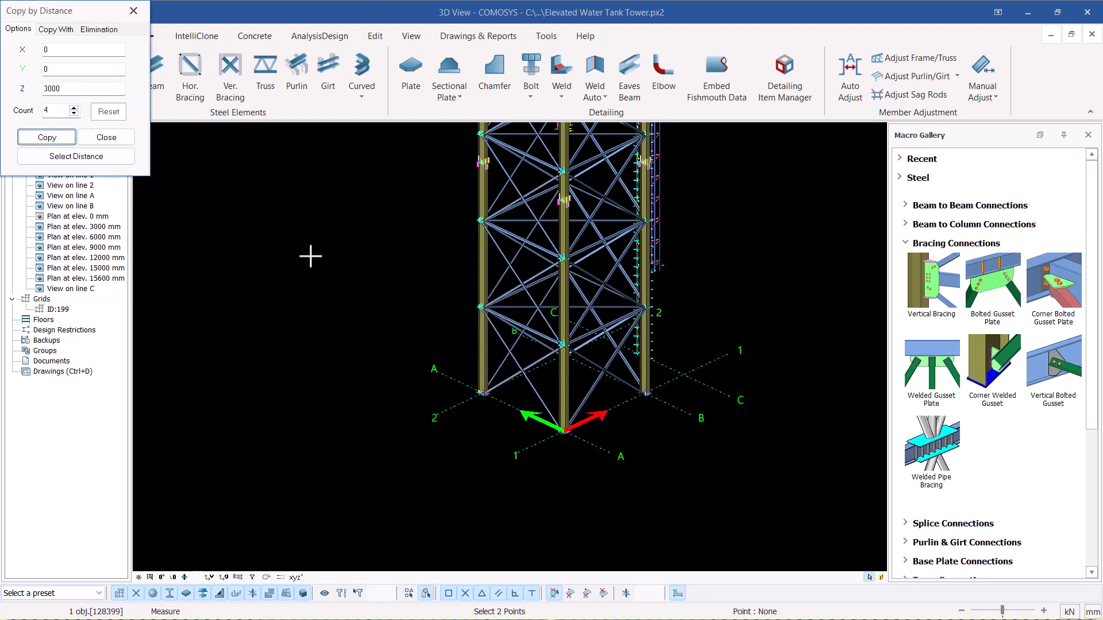
{"action": "left_click", "coordinate": [106, 137]}
Check the copied vertical braces in 3D and in the view on line A, and clear the selection
{"action": "scroll", "coordinate": [546, 264], "scroll_direction": "up", "scroll_amount": 3}
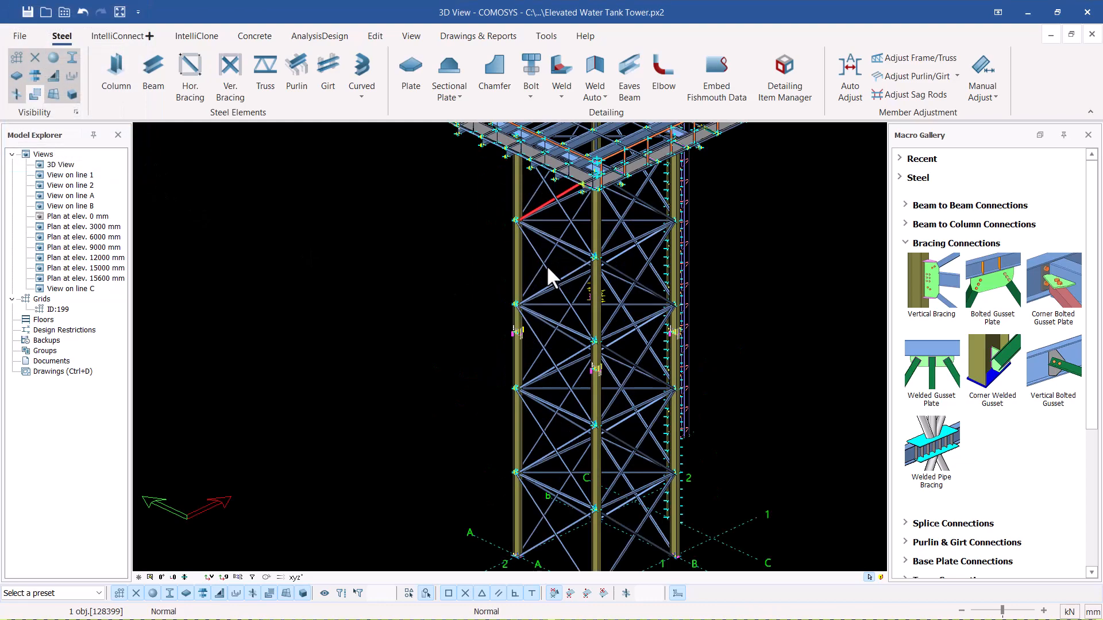
{"action": "scroll", "coordinate": [546, 264], "scroll_direction": "up", "scroll_amount": 4}
{"action": "middle_click_drag", "start_coordinate": [557, 297], "coordinate": [278, 261]}
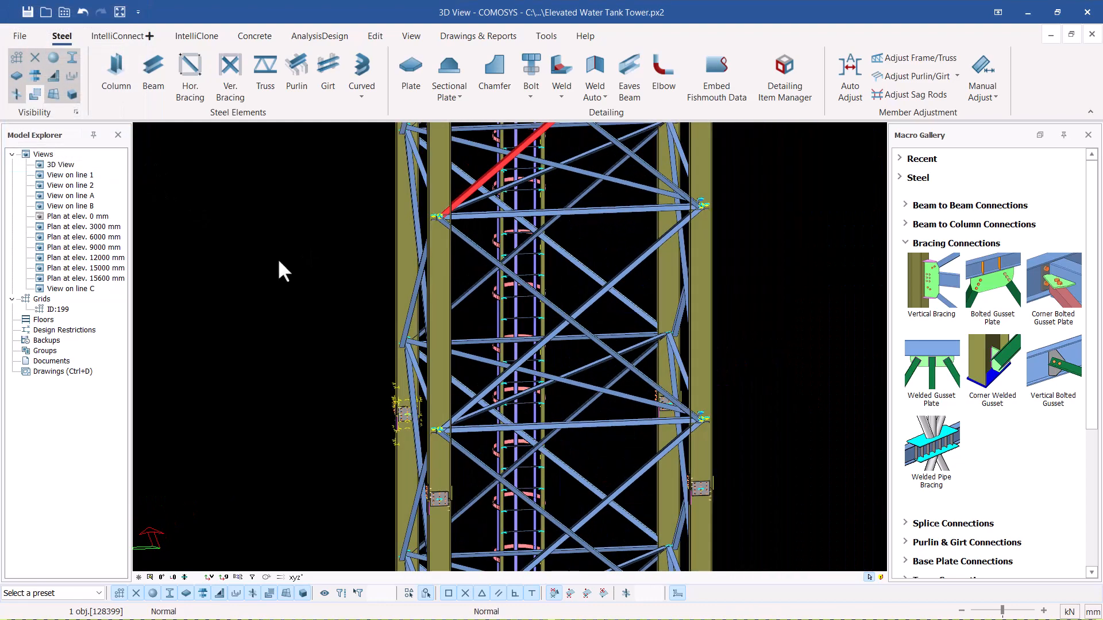
{"action": "double_click", "coordinate": [72, 196]}
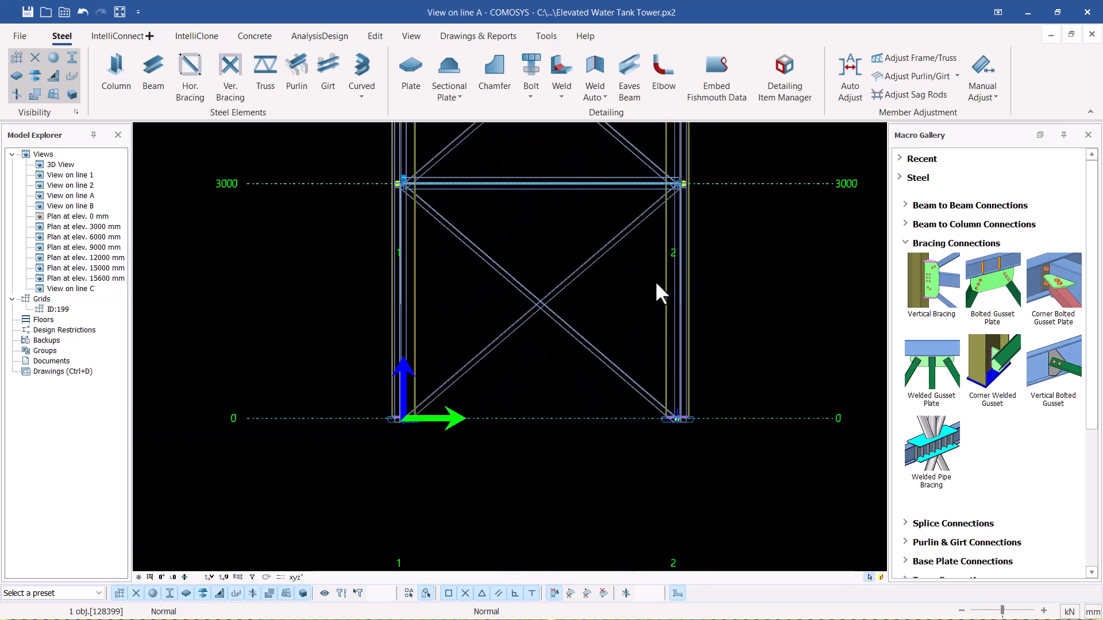
{"action": "scroll", "coordinate": [587, 380], "scroll_direction": "down", "scroll_amount": 4}
{"action": "scroll", "coordinate": [588, 225], "scroll_direction": "down", "scroll_amount": 2}
{"action": "scroll", "coordinate": [565, 209], "scroll_direction": "up", "scroll_amount": 5}
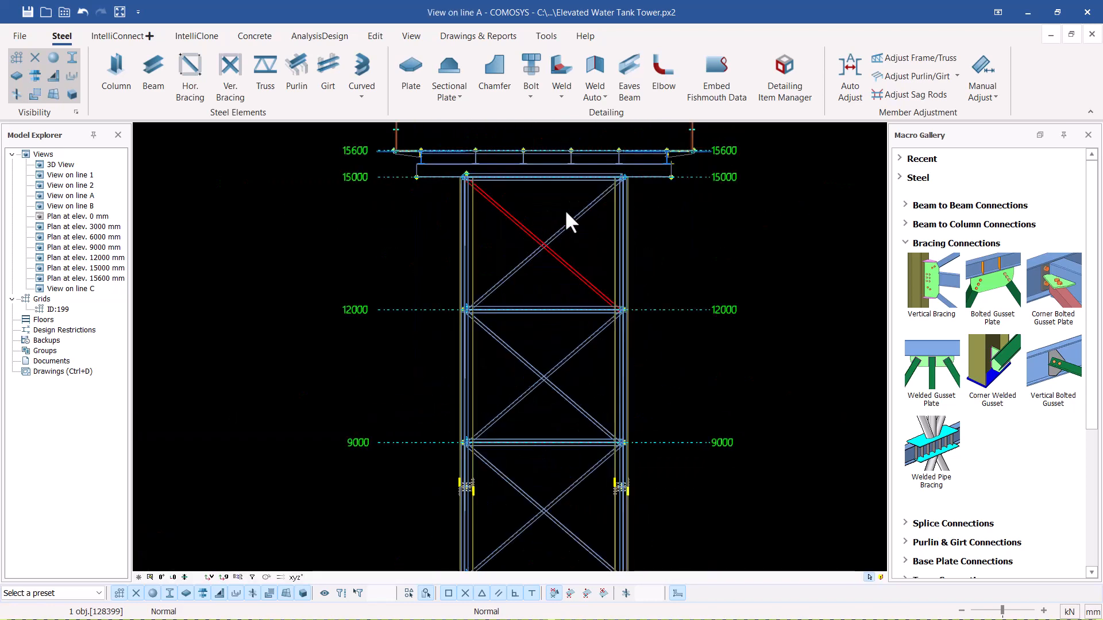
{"action": "key", "text": "Escape"}
{"action": "scroll", "coordinate": [570, 197], "scroll_direction": "down", "scroll_amount": 3}
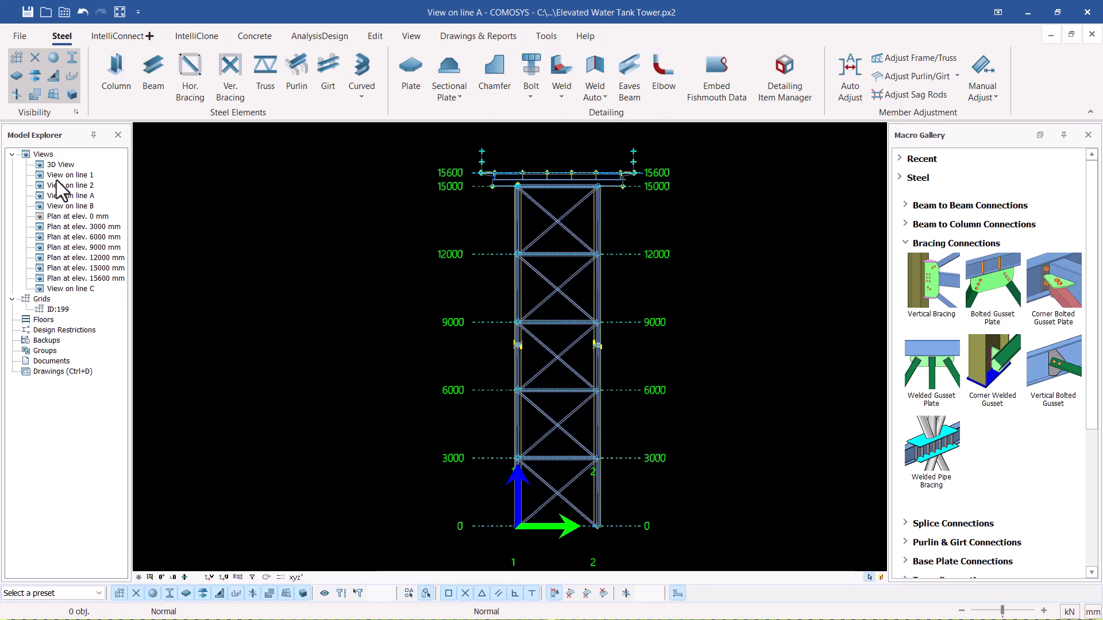
Check the vertical bracing in the views on lines 1 and 2 over the tower's height, and return to the 3D view
{"action": "double_click", "coordinate": [70, 176]}
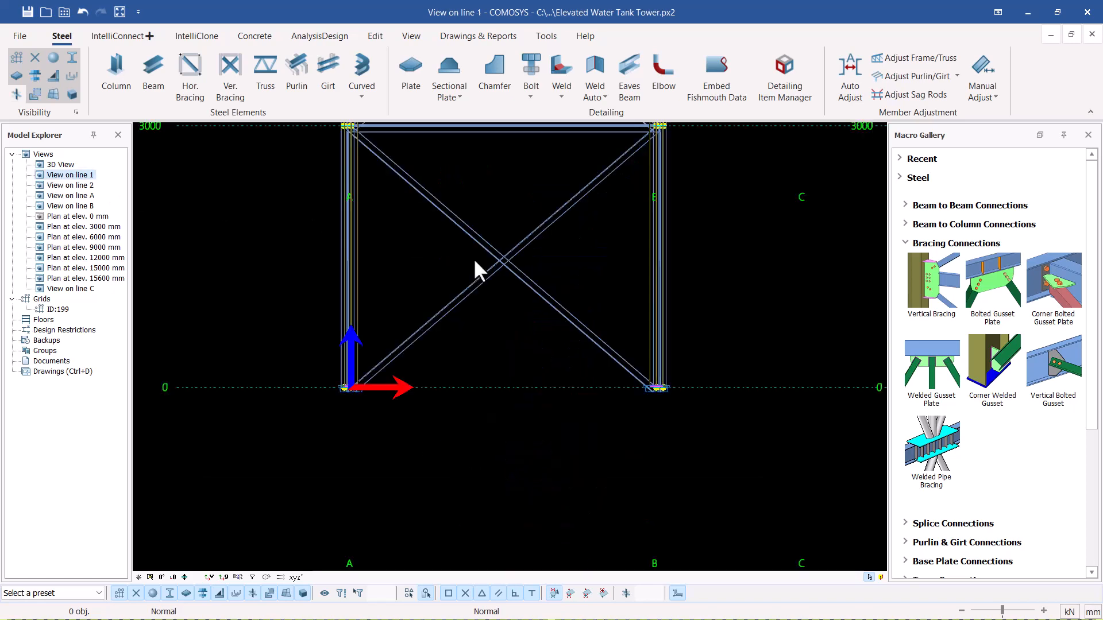
{"action": "scroll", "coordinate": [549, 422], "scroll_direction": "down", "scroll_amount": 3}
{"action": "scroll", "coordinate": [552, 432], "scroll_direction": "down", "scroll_amount": 2}
{"action": "scroll", "coordinate": [550, 144], "scroll_direction": "up", "scroll_amount": 3}
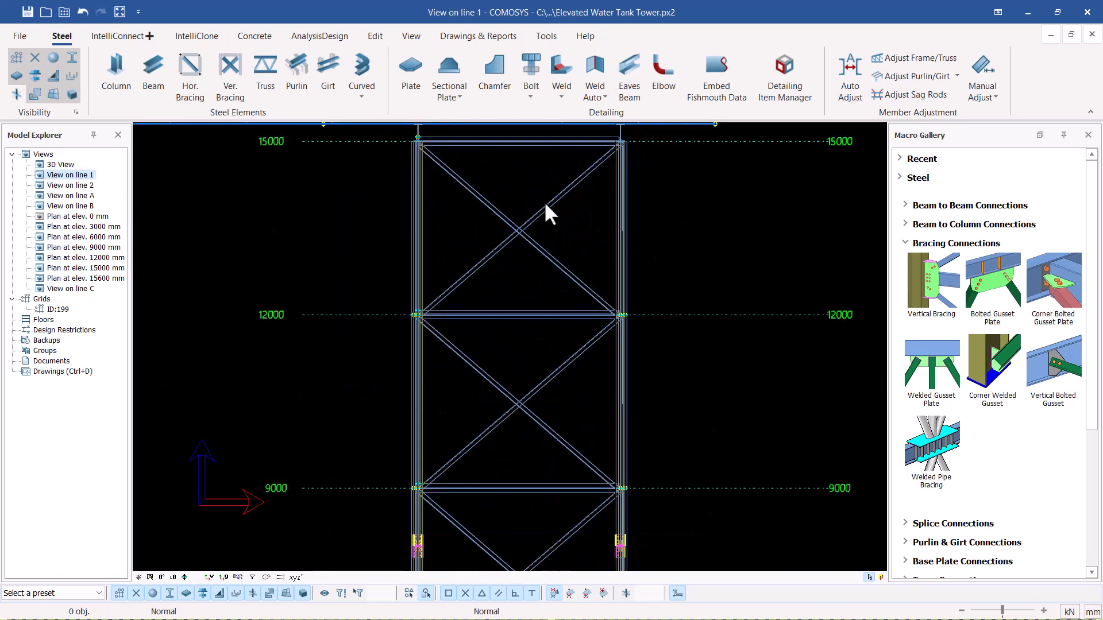
{"action": "double_click", "coordinate": [79, 185]}
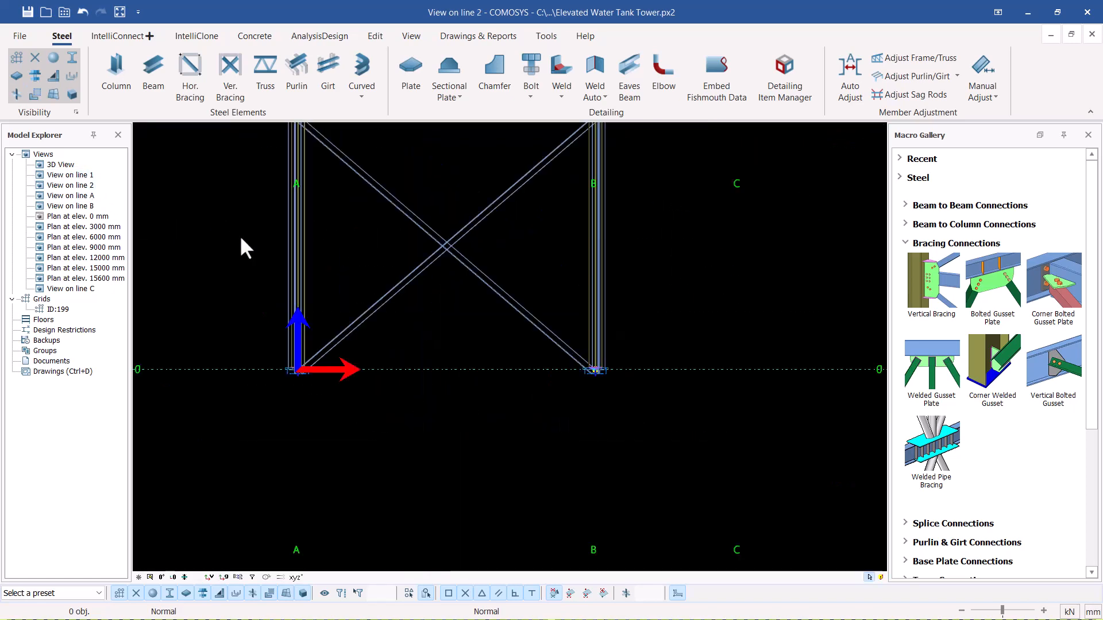
{"action": "scroll", "coordinate": [560, 388], "scroll_direction": "down", "scroll_amount": 4}
{"action": "scroll", "coordinate": [552, 243], "scroll_direction": "up", "scroll_amount": 2}
{"action": "scroll", "coordinate": [553, 244], "scroll_direction": "up", "scroll_amount": 3}
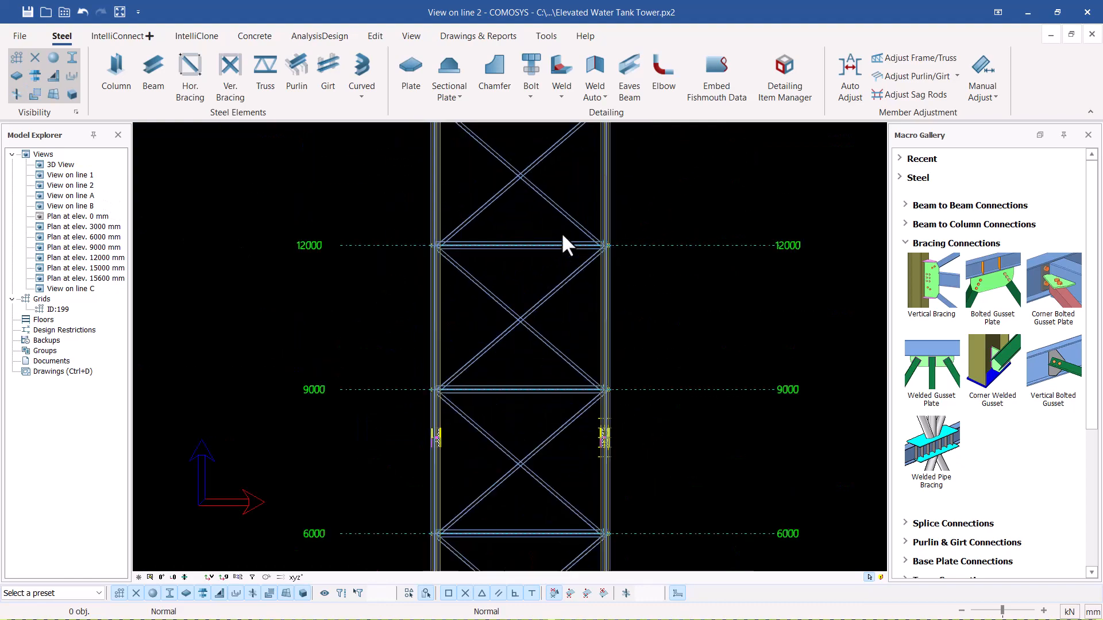
{"action": "double_click", "coordinate": [53, 166]}
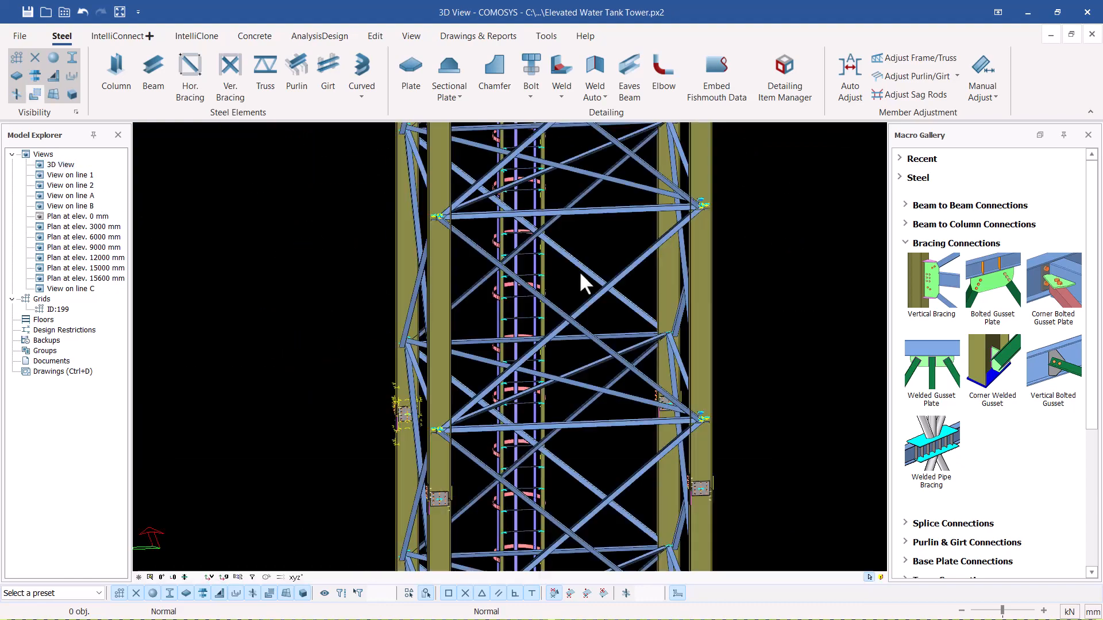
Connect the two diagonal braces and the horizontal brace on line A to column A2 at elev. 3000 mm with a Bolted Gusset Plate
{"action": "scroll", "coordinate": [612, 315], "scroll_direction": "down", "scroll_amount": 2}
{"action": "middle_click_drag", "start_coordinate": [612, 316], "coordinate": [559, 360]}
{"action": "scroll", "coordinate": [551, 429], "scroll_direction": "down", "scroll_amount": 3}
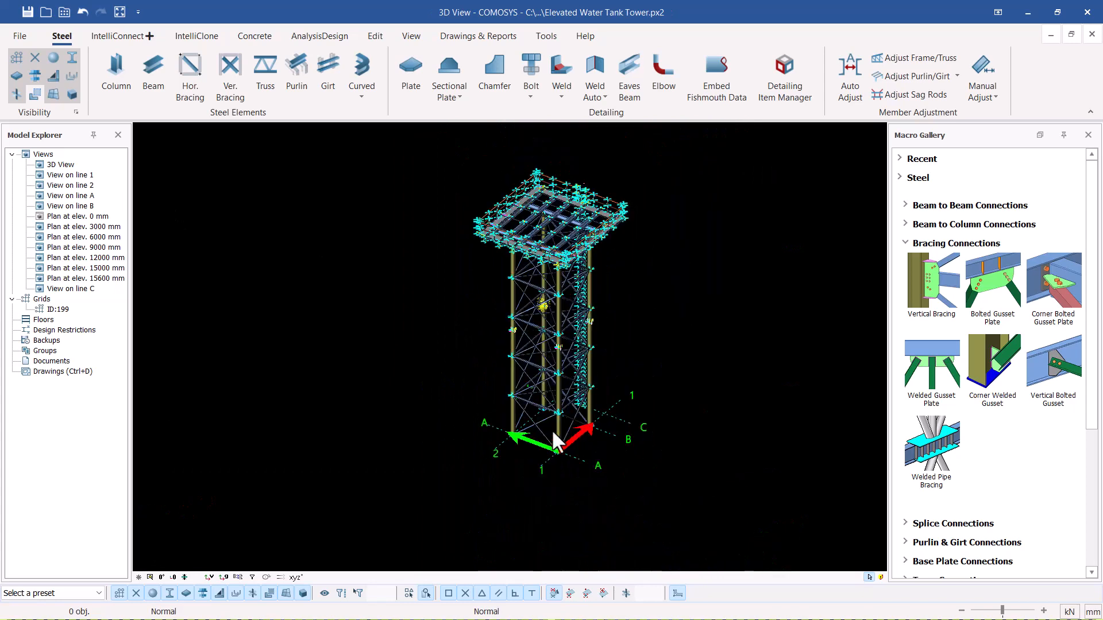
{"action": "scroll", "coordinate": [515, 426], "scroll_direction": "up", "scroll_amount": 5}
{"action": "scroll", "coordinate": [464, 261], "scroll_direction": "up", "scroll_amount": 3}
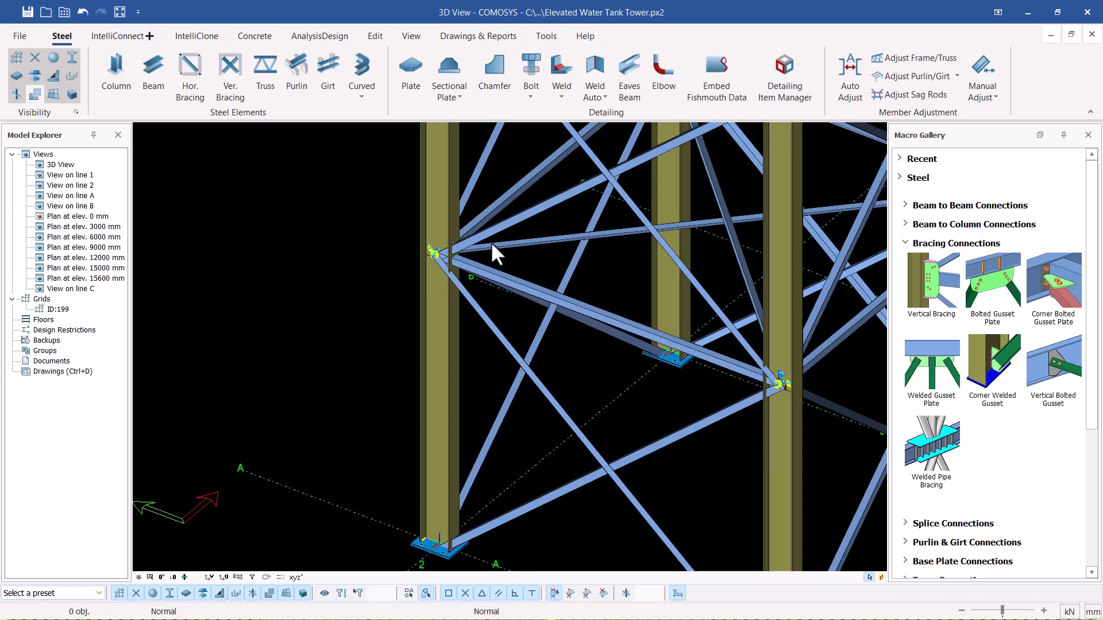
{"action": "left_click", "coordinate": [991, 285]}
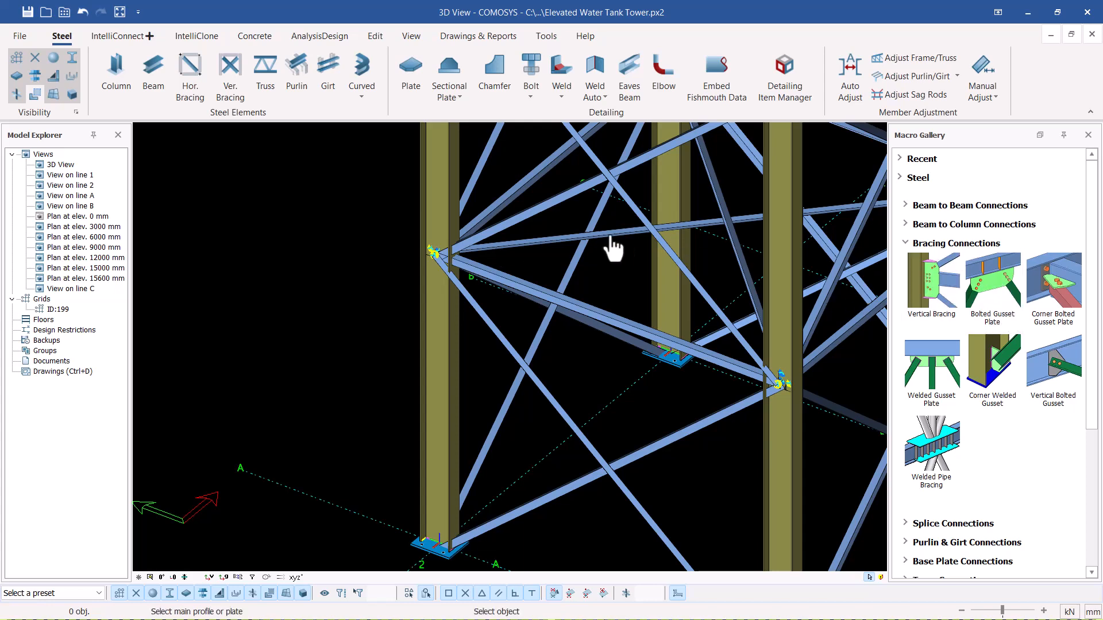
{"action": "scroll", "coordinate": [451, 230], "scroll_direction": "up", "scroll_amount": 3}
{"action": "left_click", "coordinate": [435, 214]}
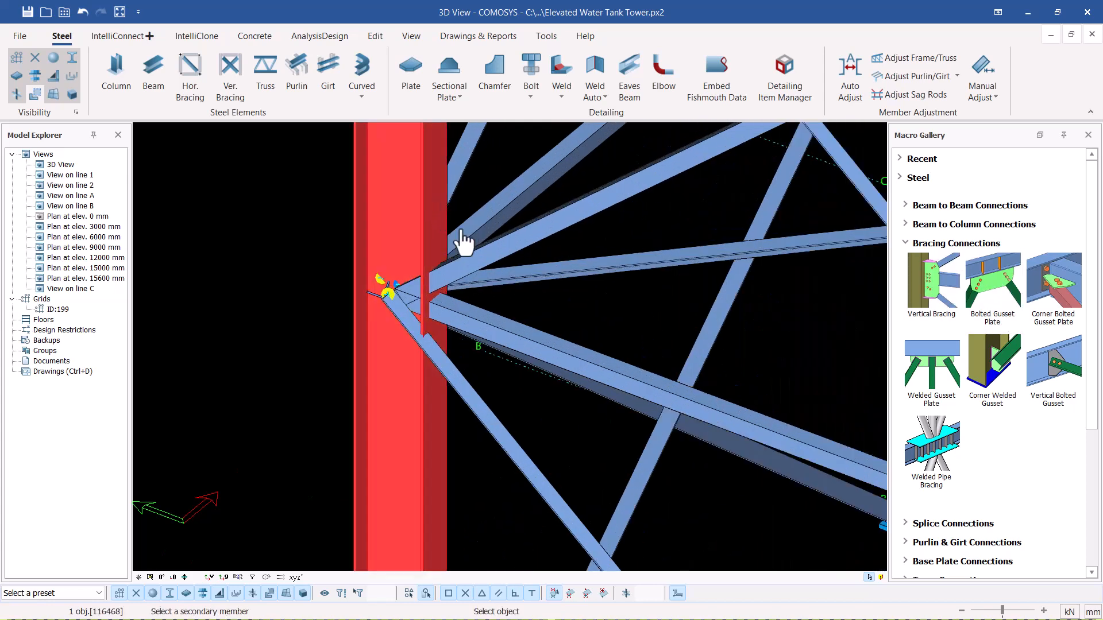
{"action": "left_click", "coordinate": [468, 280]}
{"action": "left_click", "coordinate": [479, 332]}
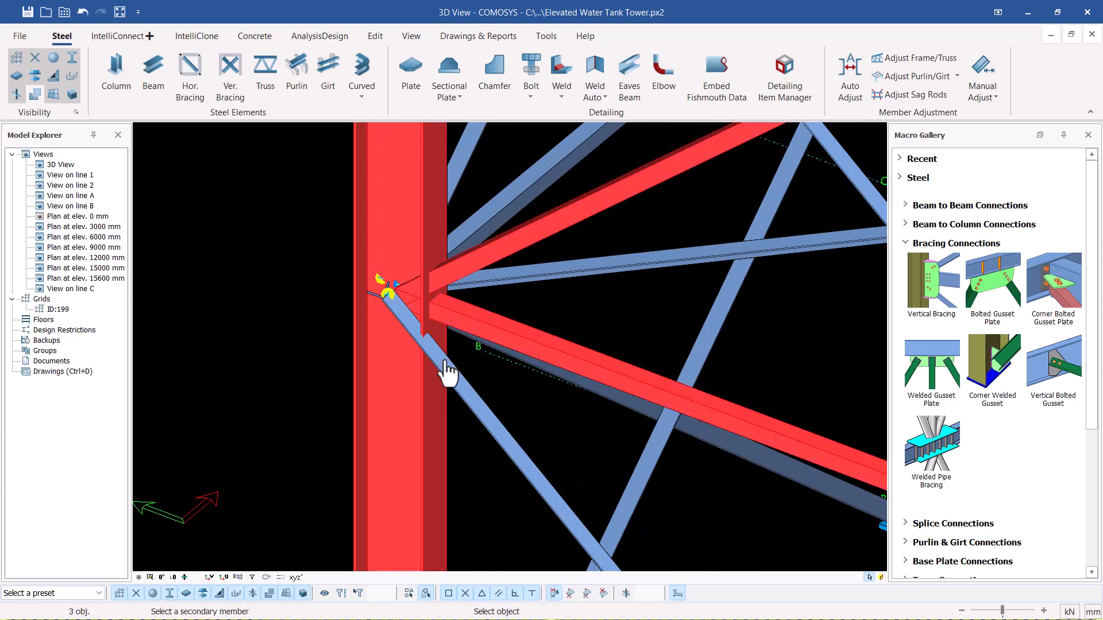
{"action": "left_click", "coordinate": [443, 374]}
{"action": "right_click", "coordinate": [521, 405]}
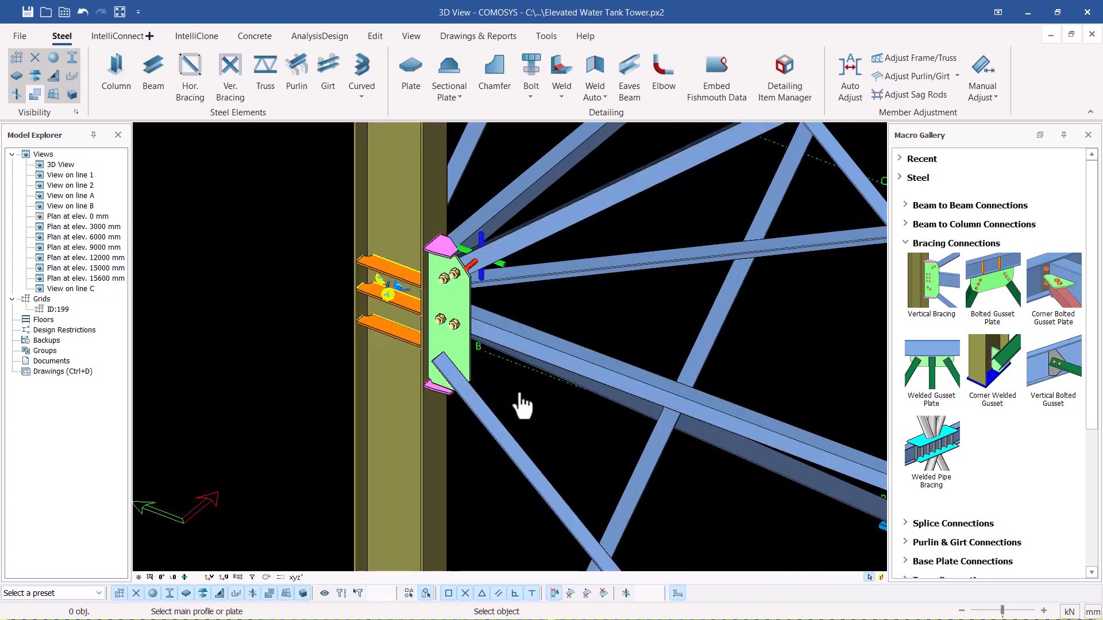
{"action": "right_click", "coordinate": [539, 414]}
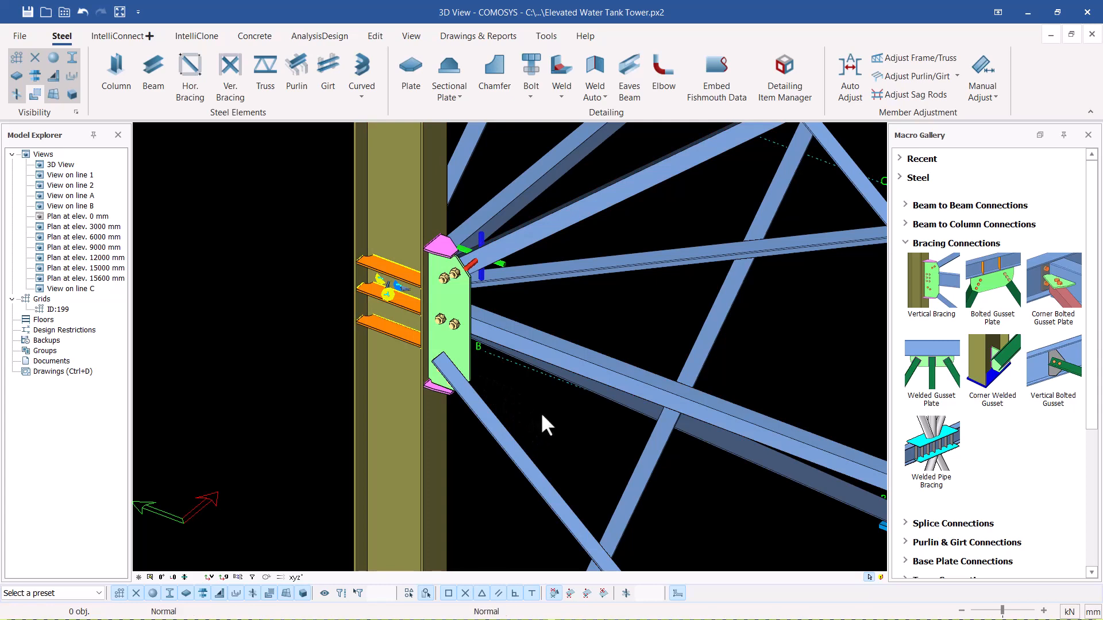
Turn off the gusset stiffeners, including left and right, and the frame stiffener for the bolted gusset connection on column A2
{"action": "scroll", "coordinate": [461, 311], "scroll_direction": "up", "scroll_amount": 2}
{"action": "scroll", "coordinate": [460, 312], "scroll_direction": "up", "scroll_amount": 1}
{"action": "left_click", "coordinate": [459, 294]}
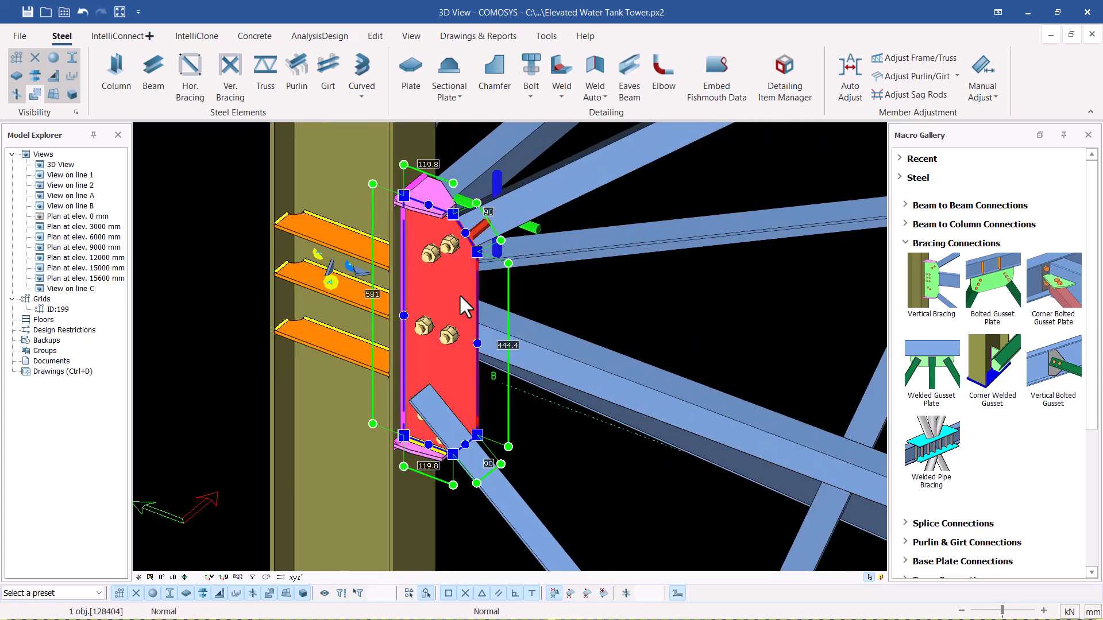
{"action": "left_click", "coordinate": [459, 294]}
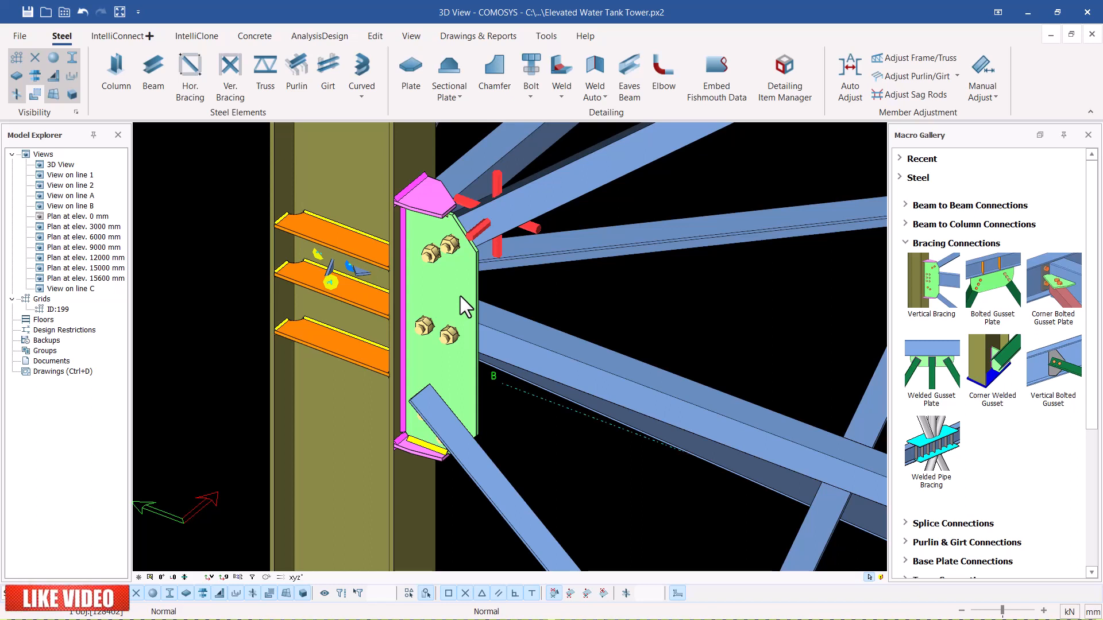
{"action": "double_click", "coordinate": [460, 296]}
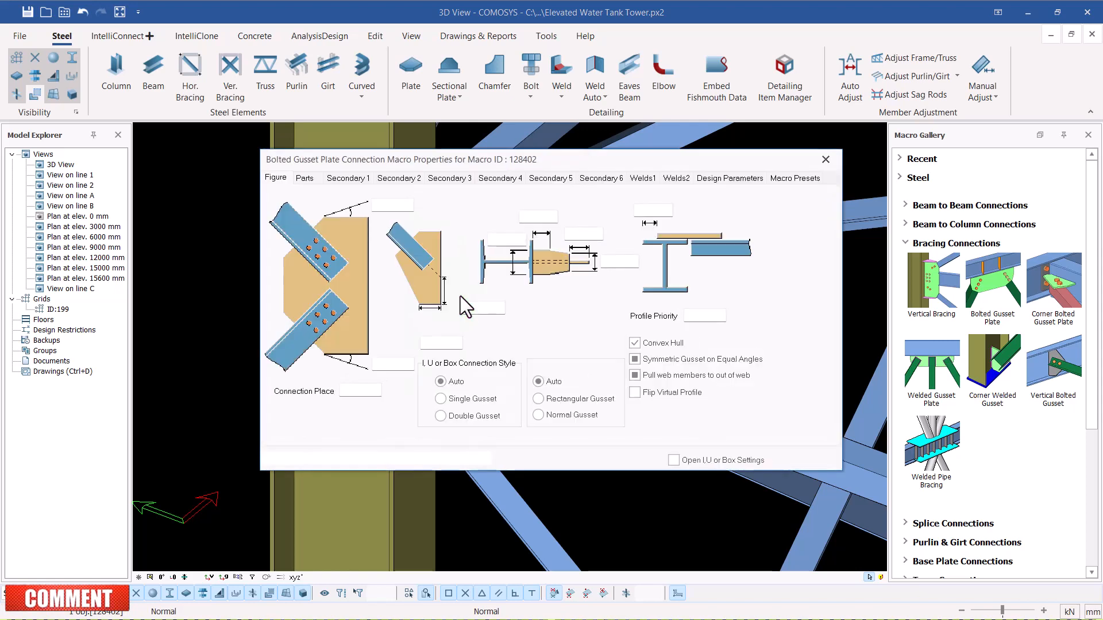
{"action": "left_click_drag", "start_coordinate": [365, 159], "coordinate": [602, 132]}
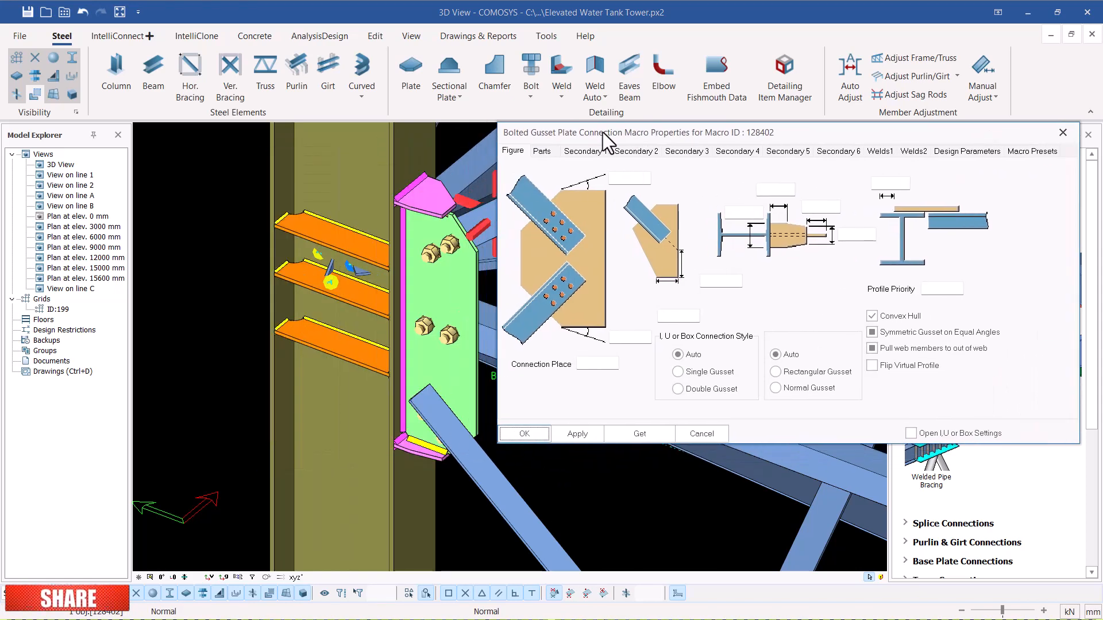
{"action": "left_click", "coordinate": [544, 152]}
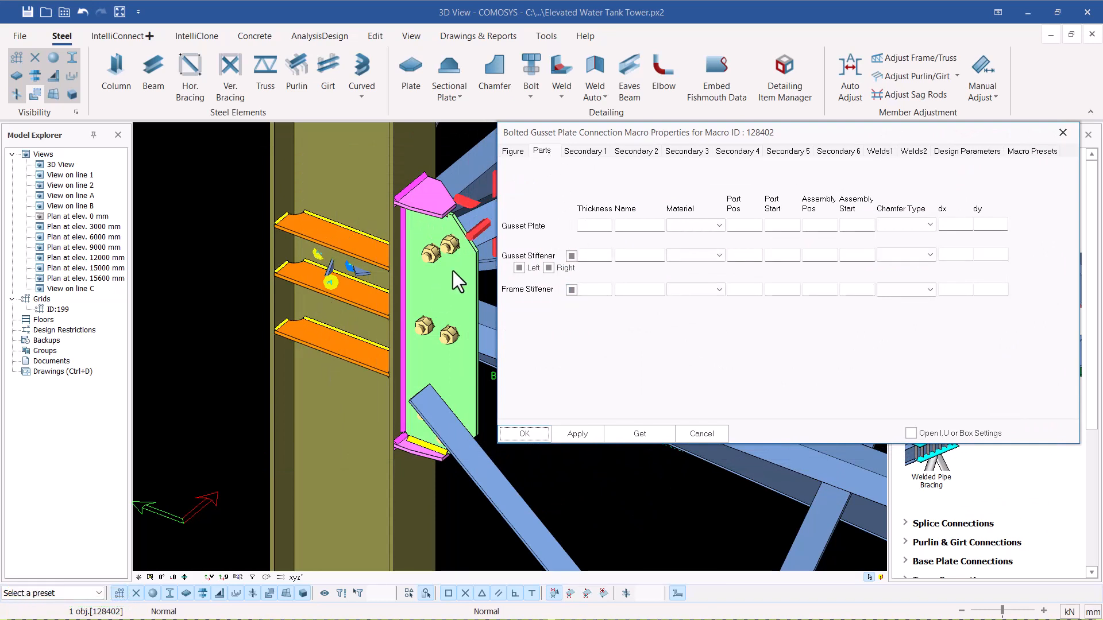
{"action": "left_click", "coordinate": [570, 257]}
{"action": "left_click", "coordinate": [549, 268]}
{"action": "left_click", "coordinate": [519, 268]}
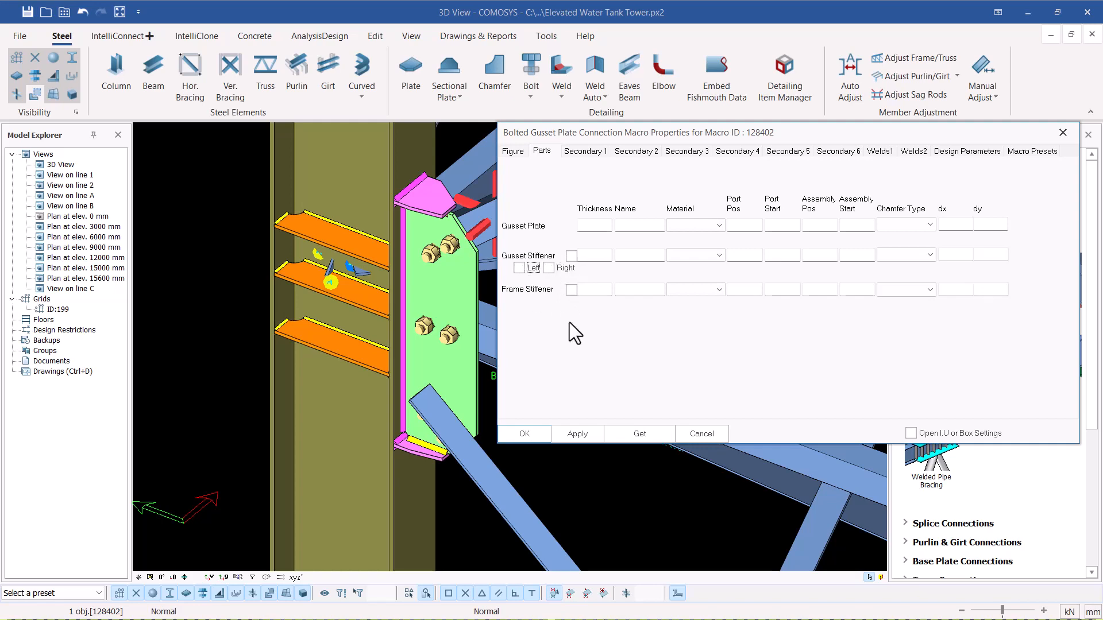
{"action": "left_click", "coordinate": [574, 434]}
{"action": "left_click", "coordinate": [524, 434]}
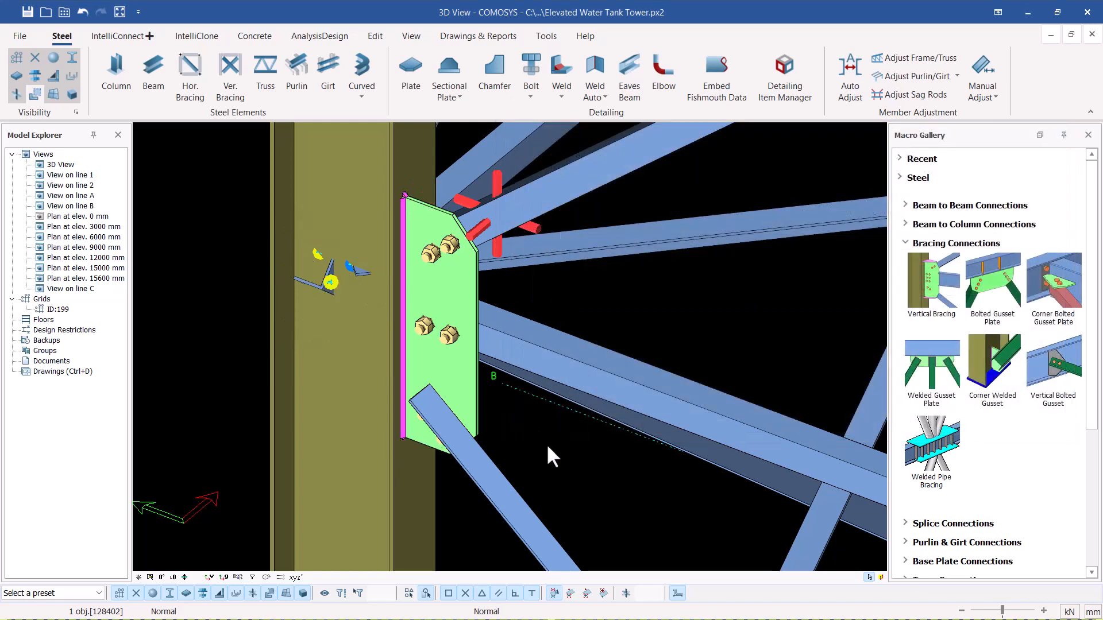
Connect the three line A braces meeting column A1 at elev. 3000 mm with a Bolted Gusset Plate
{"action": "scroll", "coordinate": [345, 283], "scroll_direction": "down", "scroll_amount": 5}
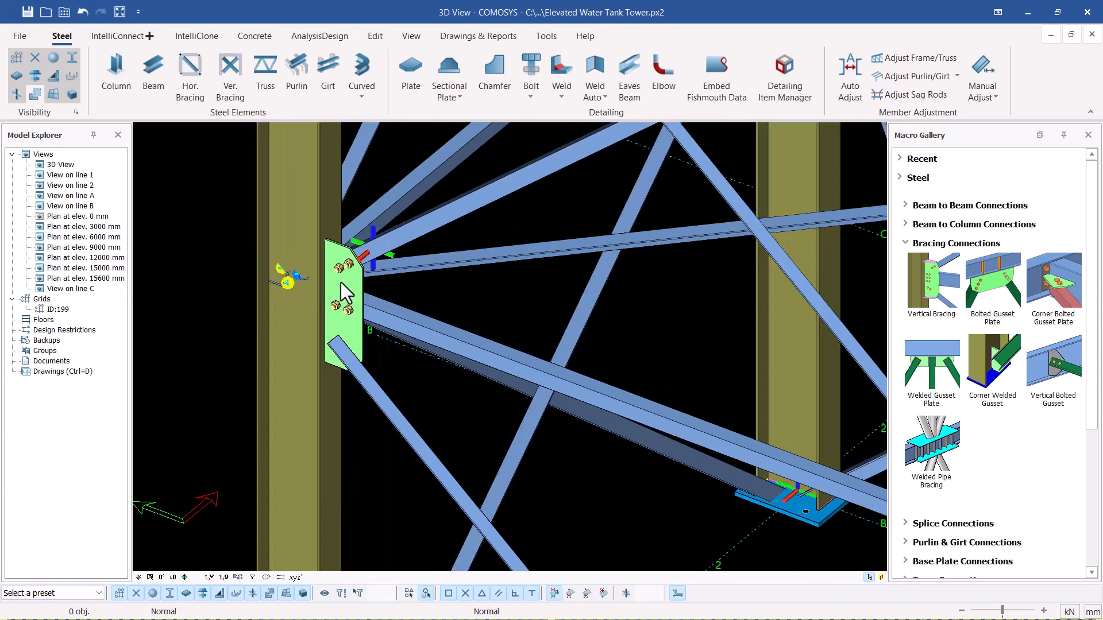
{"action": "scroll", "coordinate": [359, 271], "scroll_direction": "down", "scroll_amount": 2}
{"action": "scroll", "coordinate": [342, 276], "scroll_direction": "down", "scroll_amount": 3}
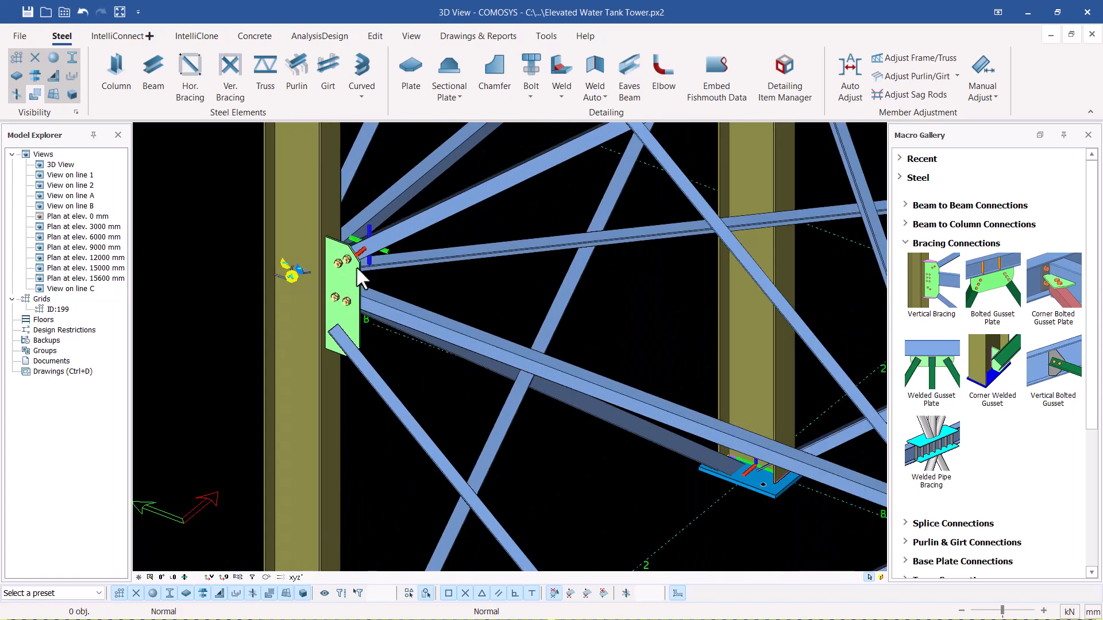
{"action": "left_click", "coordinate": [1000, 280]}
{"action": "scroll", "coordinate": [389, 290], "scroll_direction": "down", "scroll_amount": 4}
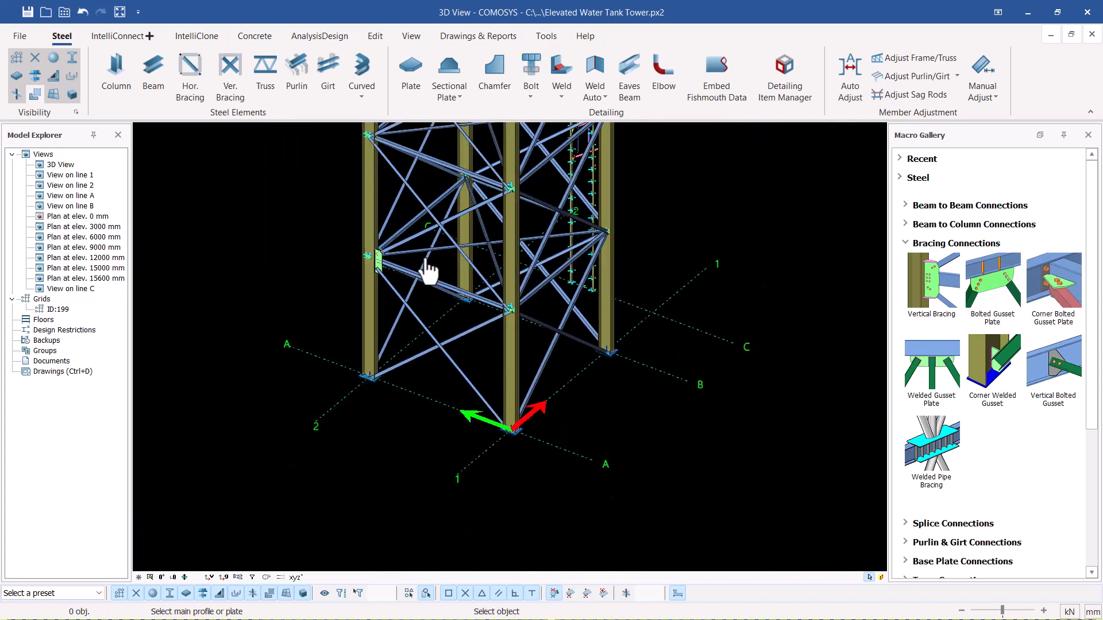
{"action": "scroll", "coordinate": [611, 389], "scroll_direction": "up", "scroll_amount": 6}
{"action": "left_click", "coordinate": [614, 372]}
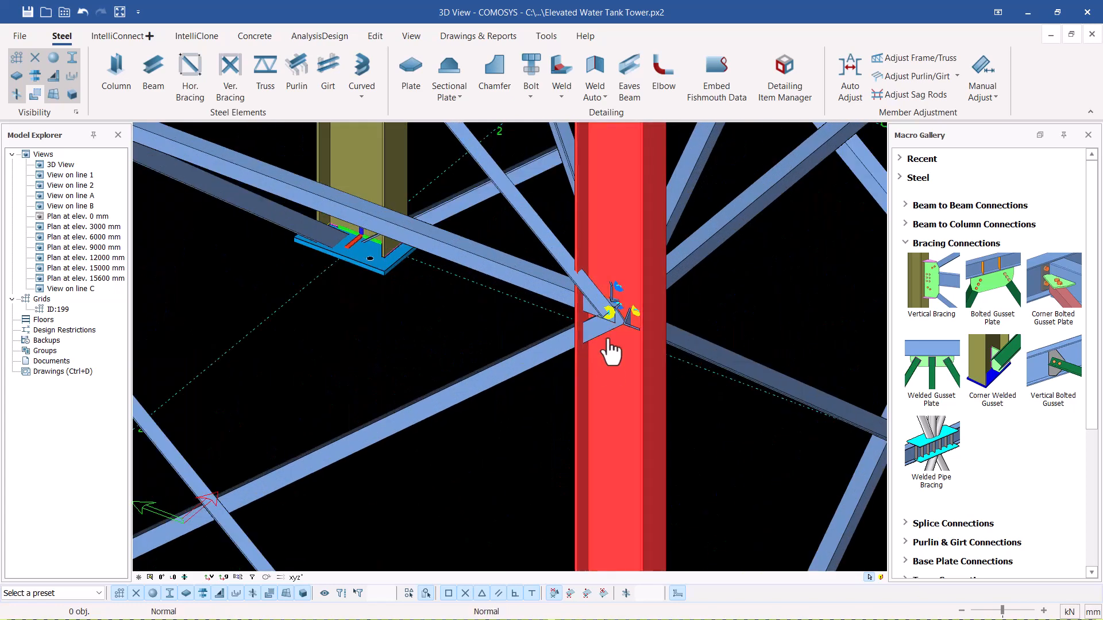
{"action": "left_click", "coordinate": [550, 261]}
{"action": "left_click", "coordinate": [540, 293]}
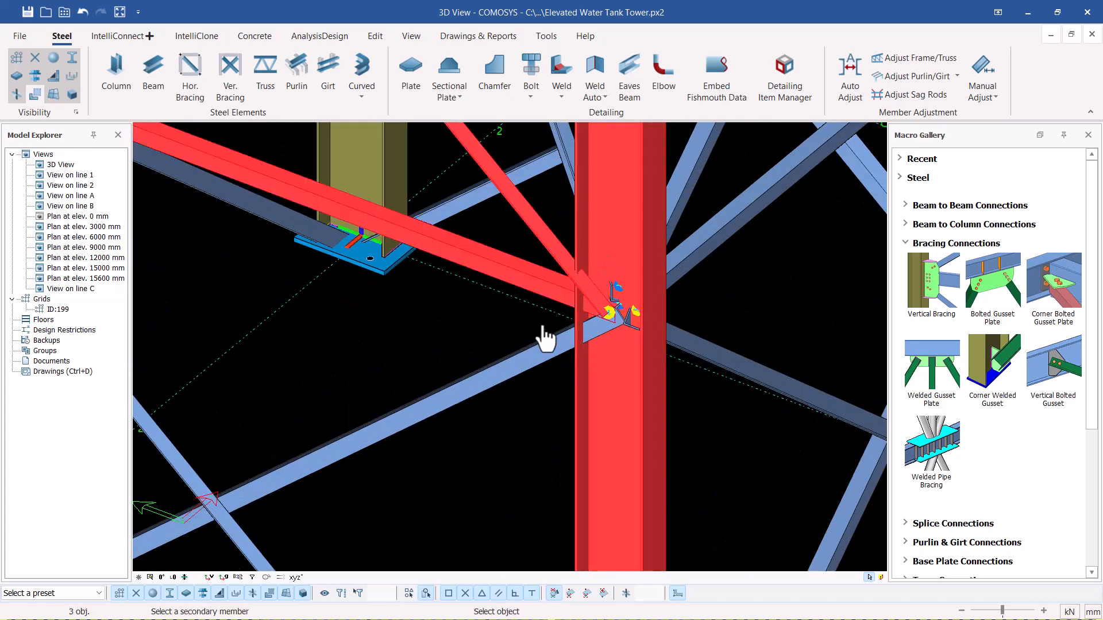
{"action": "left_click", "coordinate": [546, 355]}
{"action": "key", "text": "Return"}
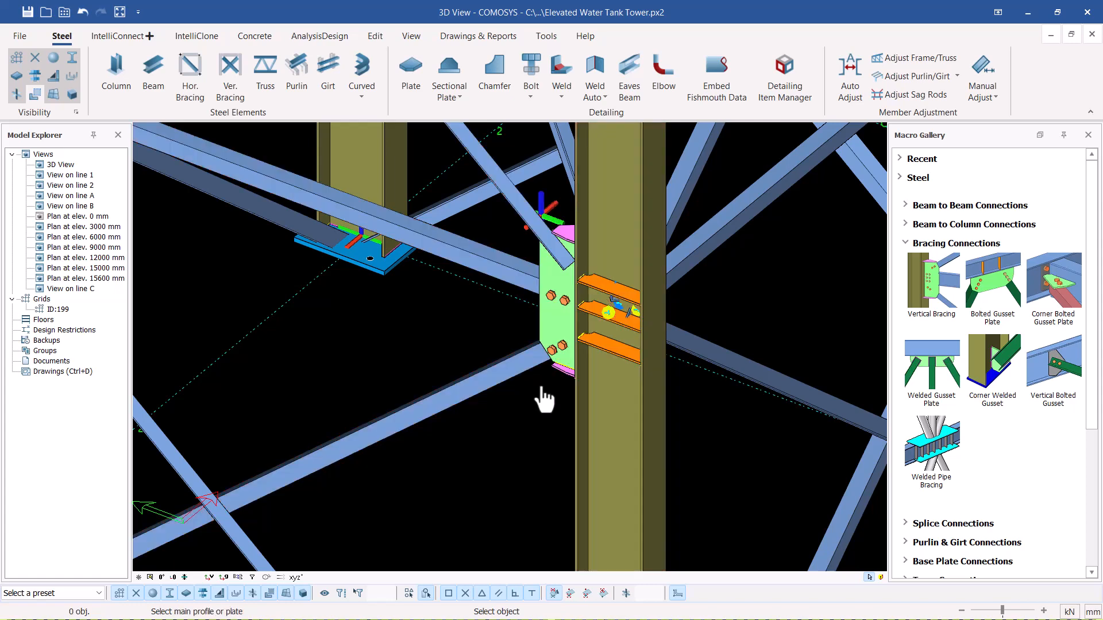
{"action": "key", "text": "Escape"}
Turn off the gusset stiffeners and the frame stiffener for the bolted gusset connection on column A1
{"action": "scroll", "coordinate": [574, 258], "scroll_direction": "up", "scroll_amount": 2}
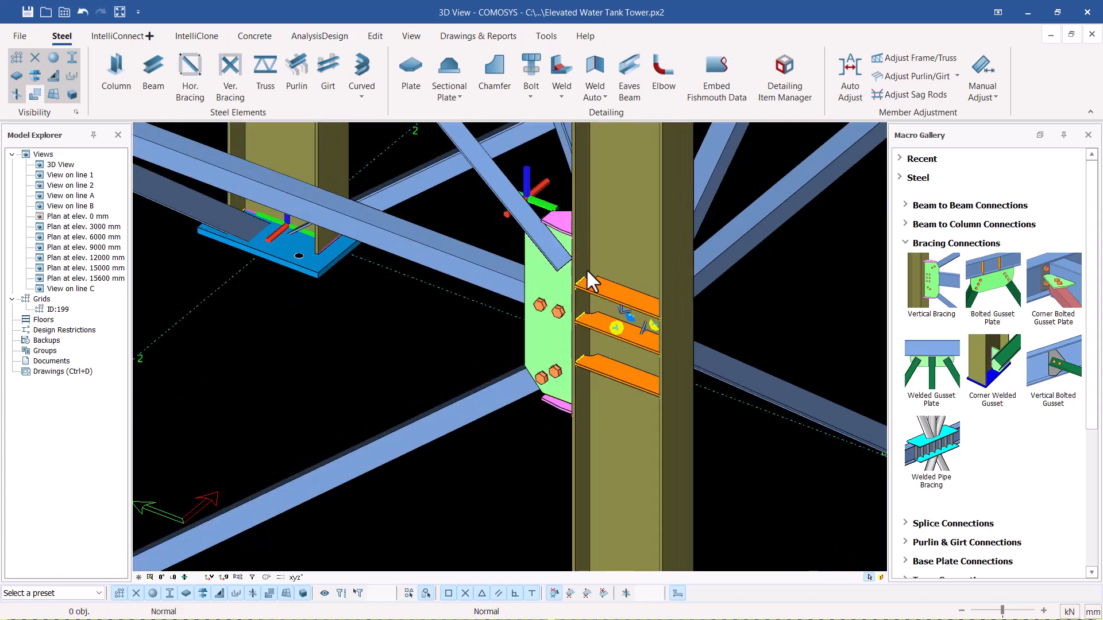
{"action": "left_click", "coordinate": [545, 278]}
{"action": "left_click", "coordinate": [544, 278]}
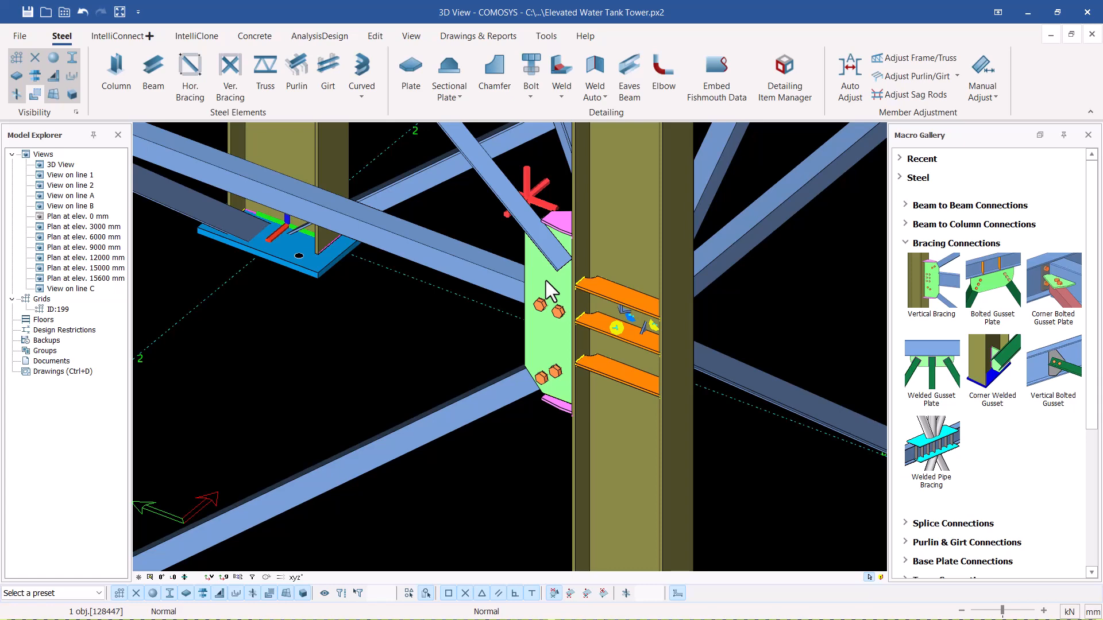
{"action": "double_click", "coordinate": [546, 281]}
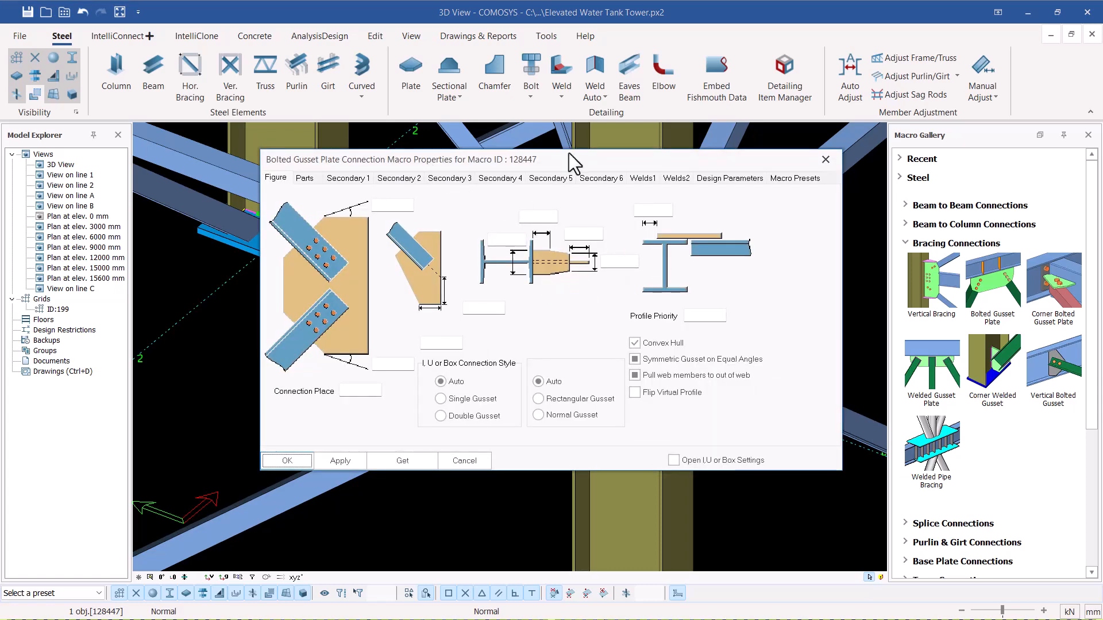
{"action": "left_click_drag", "start_coordinate": [572, 162], "coordinate": [872, 154]}
{"action": "left_click", "coordinate": [604, 169]}
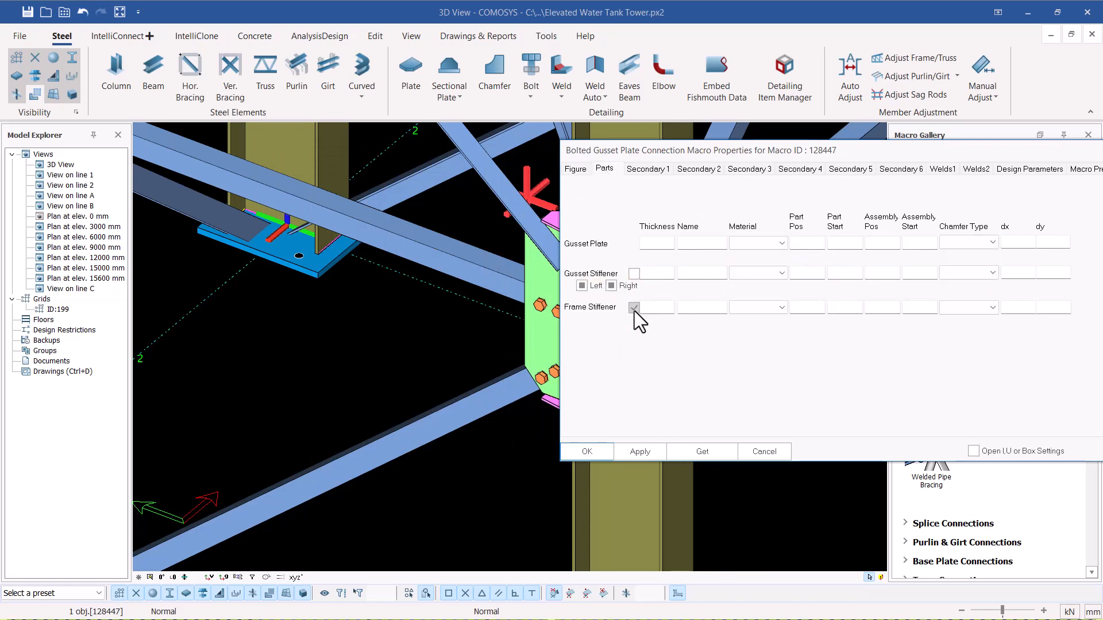
{"action": "left_click", "coordinate": [587, 288]}
{"action": "left_click", "coordinate": [588, 452]}
{"action": "key", "text": "Escape"}
Connect the lowest line A brace to column A2 and its base plate with a Corner Bolted Gusset Plate
{"action": "scroll", "coordinate": [624, 236], "scroll_direction": "down", "scroll_amount": 5}
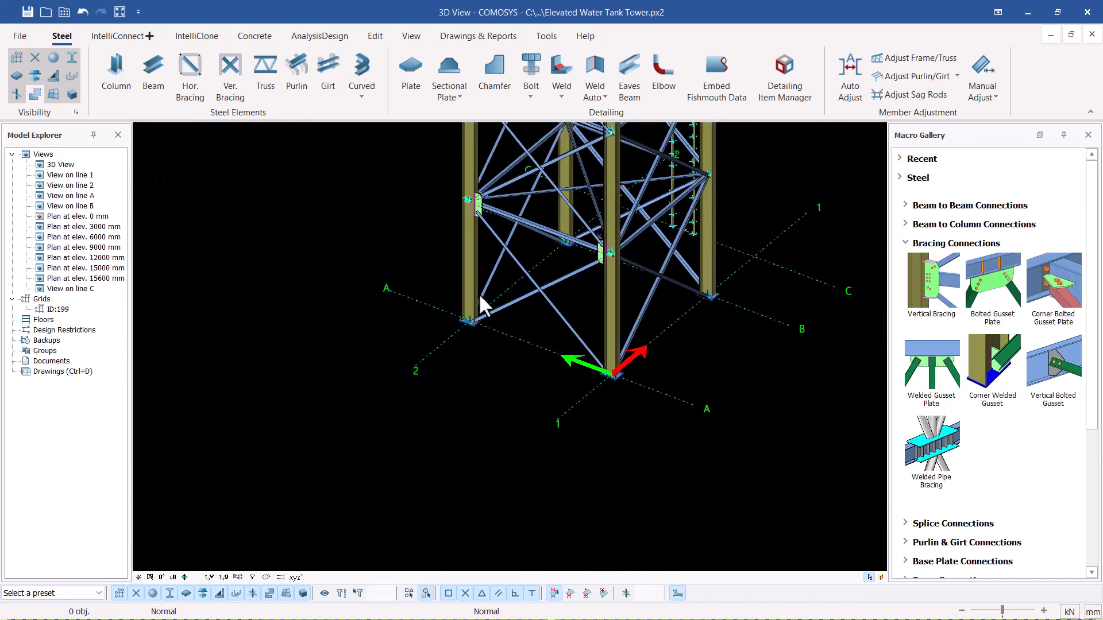
{"action": "scroll", "coordinate": [480, 295], "scroll_direction": "up", "scroll_amount": 5}
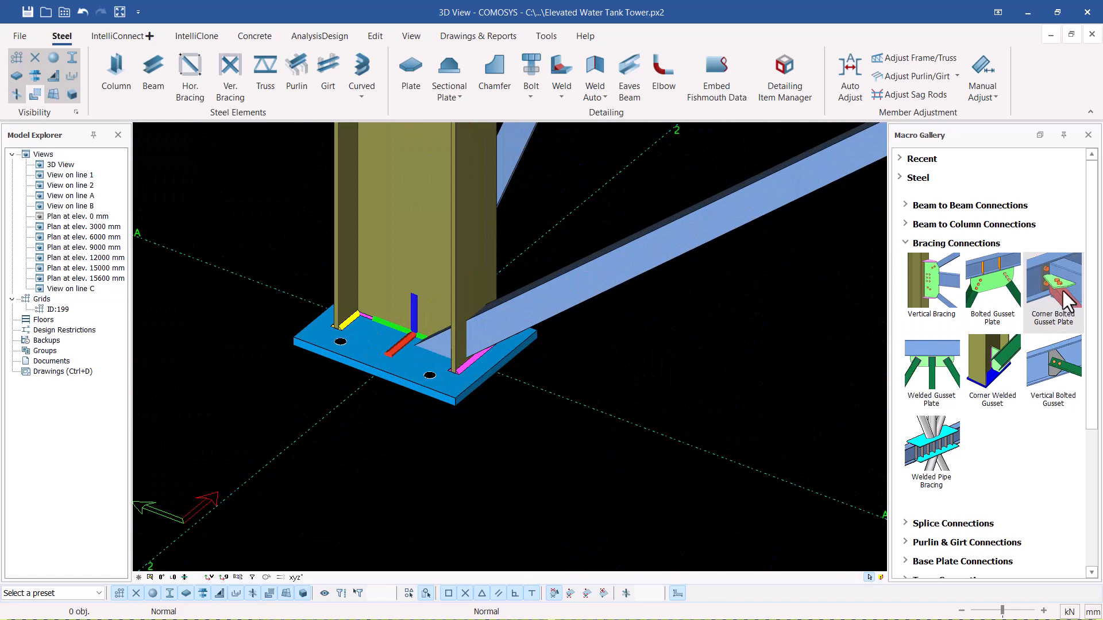
{"action": "scroll", "coordinate": [497, 295], "scroll_direction": "up", "scroll_amount": 2}
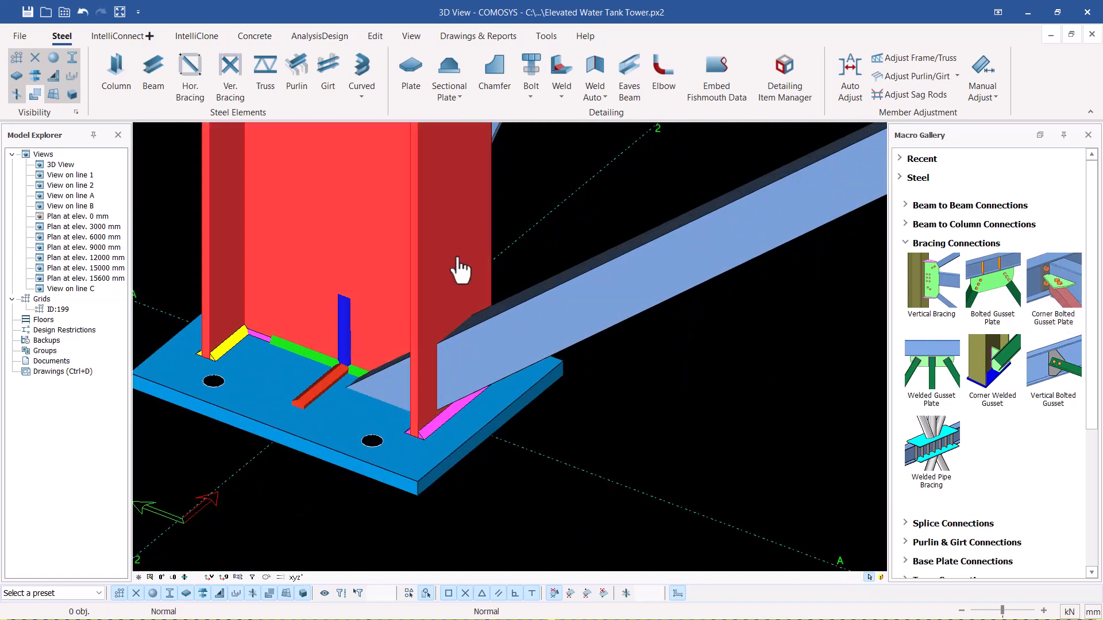
{"action": "left_click", "coordinate": [460, 270]}
{"action": "left_click", "coordinate": [527, 348]}
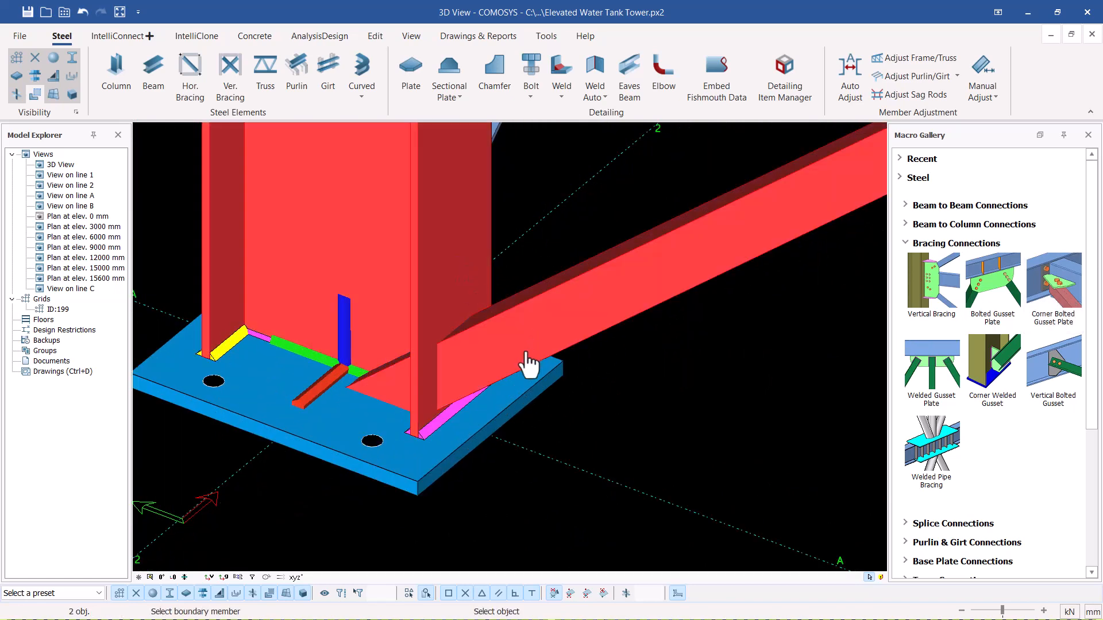
{"action": "left_click", "coordinate": [506, 403]}
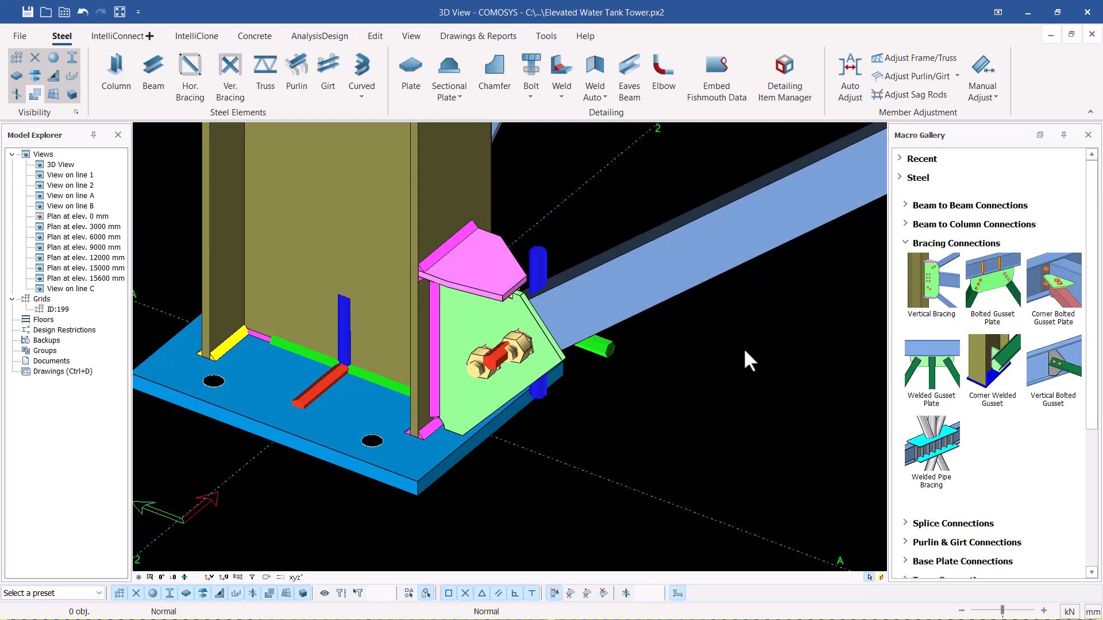
Examine the gusset plate and stiffener of the corner connection at column A2's base from several angles
{"action": "scroll", "coordinate": [484, 297], "scroll_direction": "up", "scroll_amount": 1}
{"action": "left_click", "coordinate": [485, 257]}
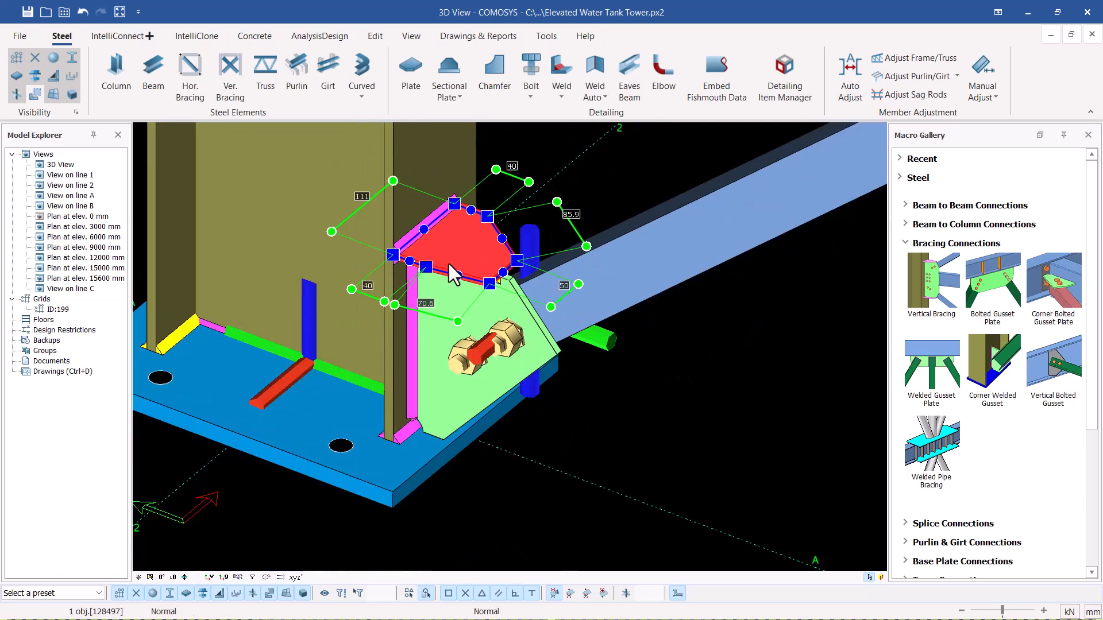
{"action": "left_click", "coordinate": [736, 348]}
{"action": "scroll", "coordinate": [520, 340], "scroll_direction": "down", "scroll_amount": 3}
{"action": "scroll", "coordinate": [475, 323], "scroll_direction": "up", "scroll_amount": 2}
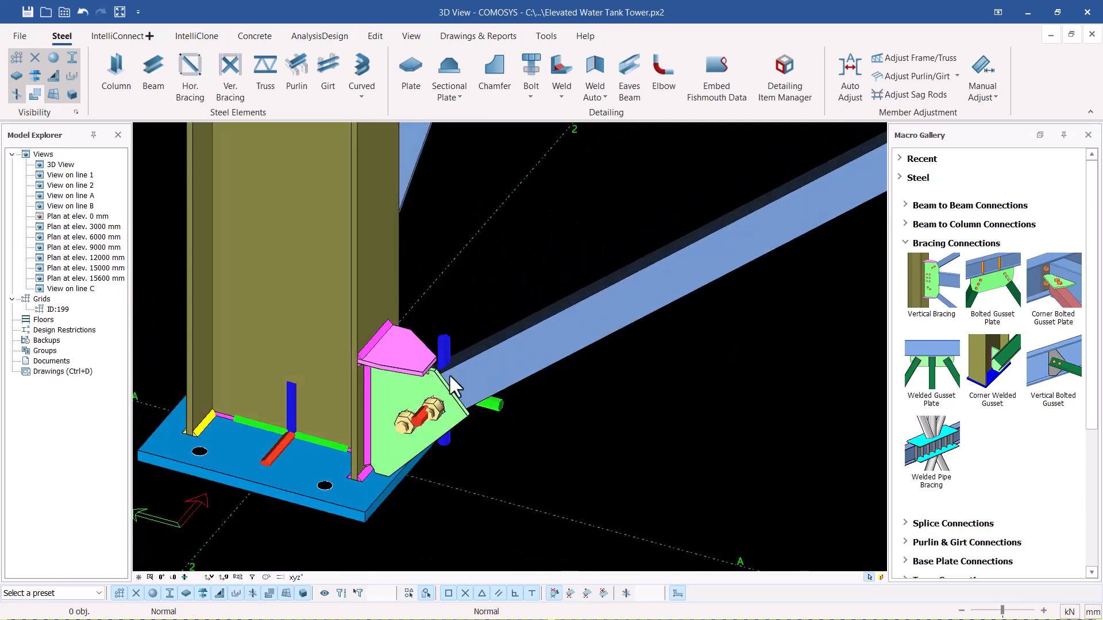
{"action": "scroll", "coordinate": [449, 373], "scroll_direction": "down", "scroll_amount": 2}
{"action": "scroll", "coordinate": [454, 365], "scroll_direction": "up", "scroll_amount": 1}
{"action": "left_click", "coordinate": [499, 371]}
{"action": "mouse_move", "coordinate": [499, 371]}
{"action": "middle_mouse_down"}
{"action": "mouse_move", "coordinate": [402, 371]}
{"action": "mouse_move", "coordinate": [511, 368]}
{"action": "middle_mouse_up"}
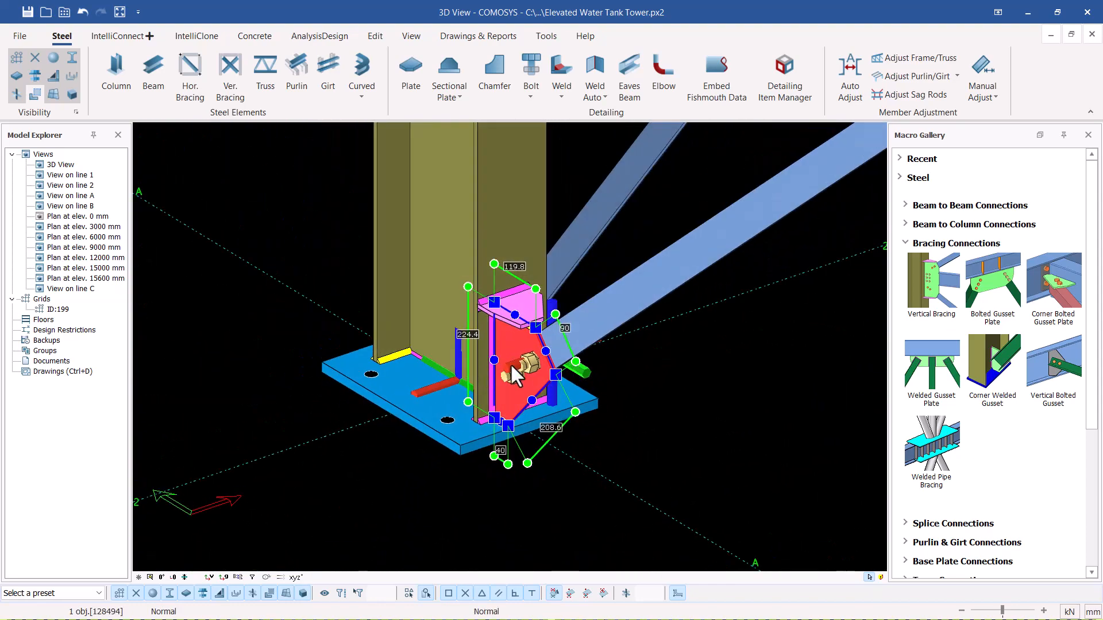
{"action": "left_click", "coordinate": [673, 371]}
Connect the lowest line A brace to column A1 and its base plate with a Corner Bolted Gusset Plate
{"action": "scroll", "coordinate": [351, 298], "scroll_direction": "down", "scroll_amount": 3}
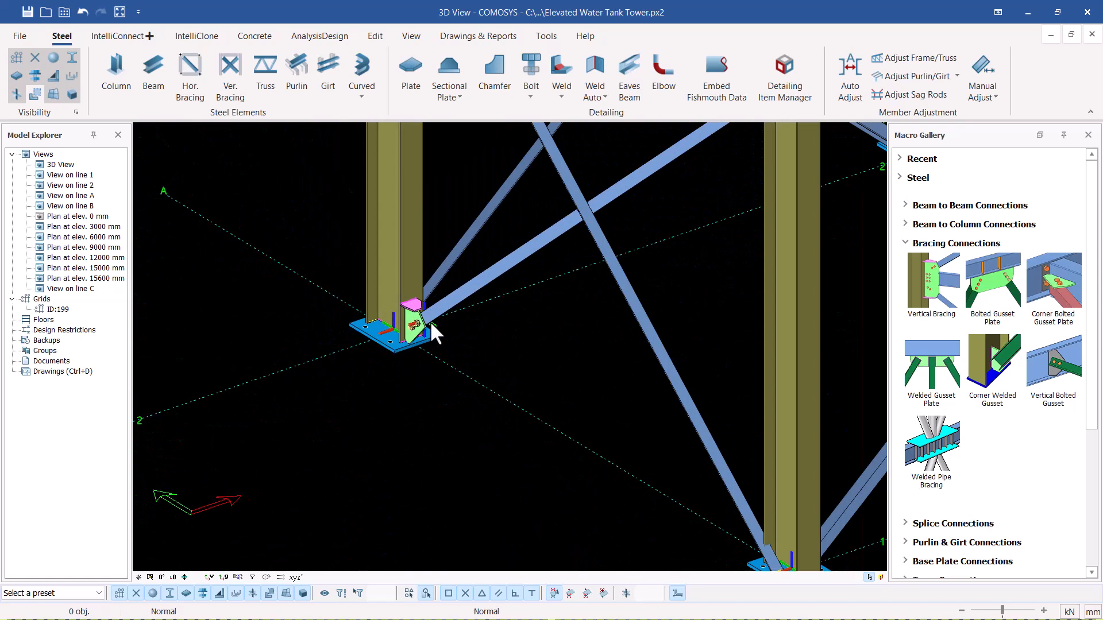
{"action": "scroll", "coordinate": [428, 305], "scroll_direction": "down", "scroll_amount": 4}
{"action": "scroll", "coordinate": [569, 405], "scroll_direction": "up", "scroll_amount": 4}
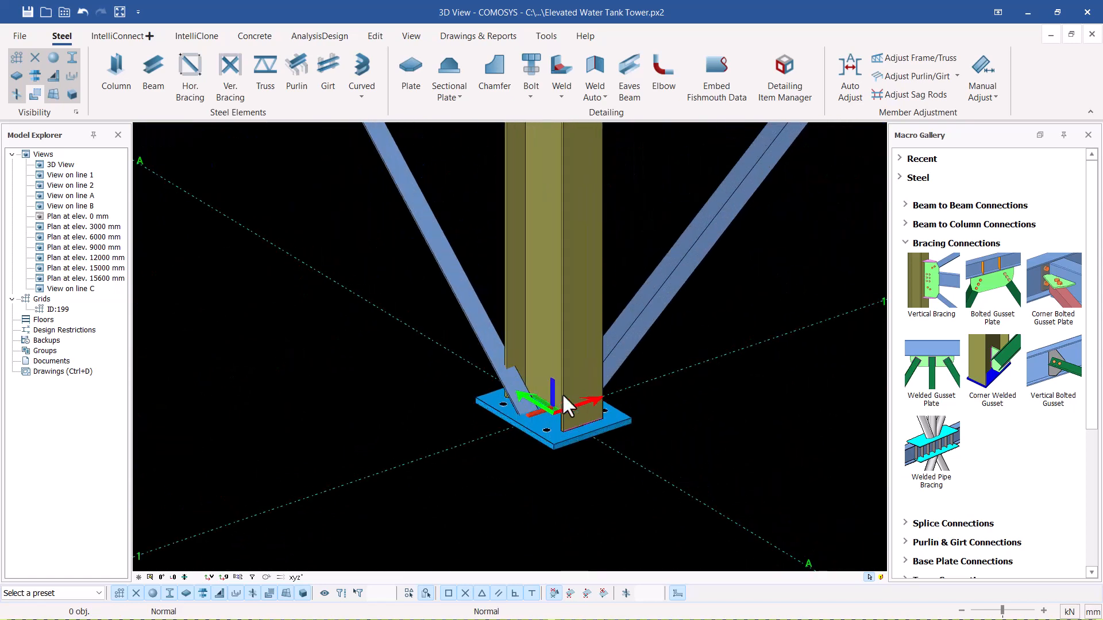
{"action": "left_click", "coordinate": [1029, 287]}
{"action": "scroll", "coordinate": [561, 371], "scroll_direction": "up", "scroll_amount": 3}
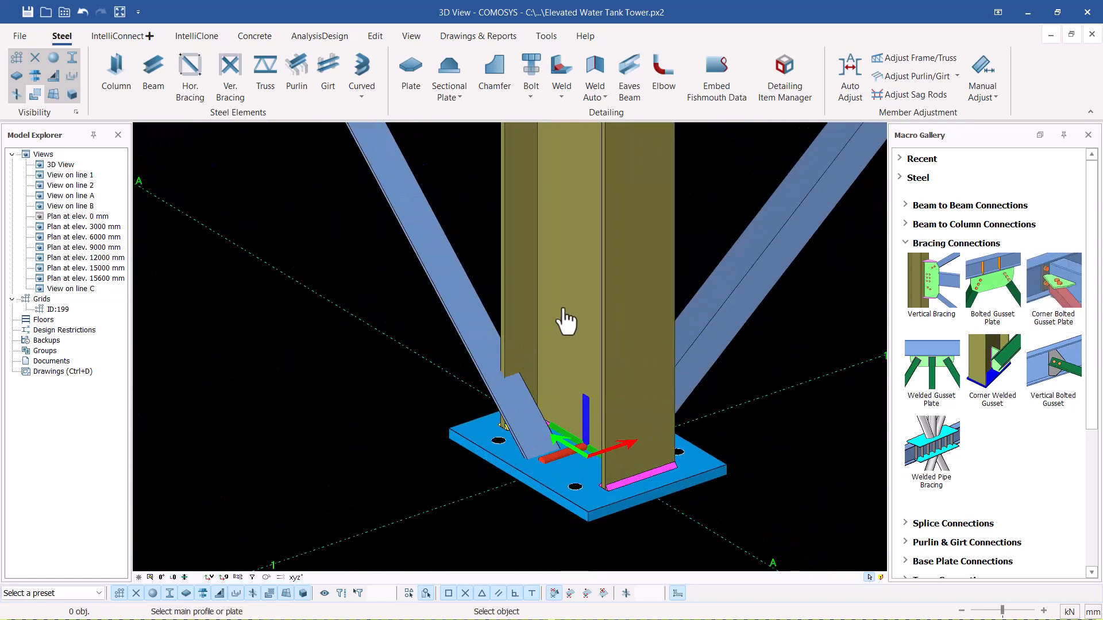
{"action": "left_click", "coordinate": [531, 359]}
{"action": "left_click", "coordinate": [483, 375]}
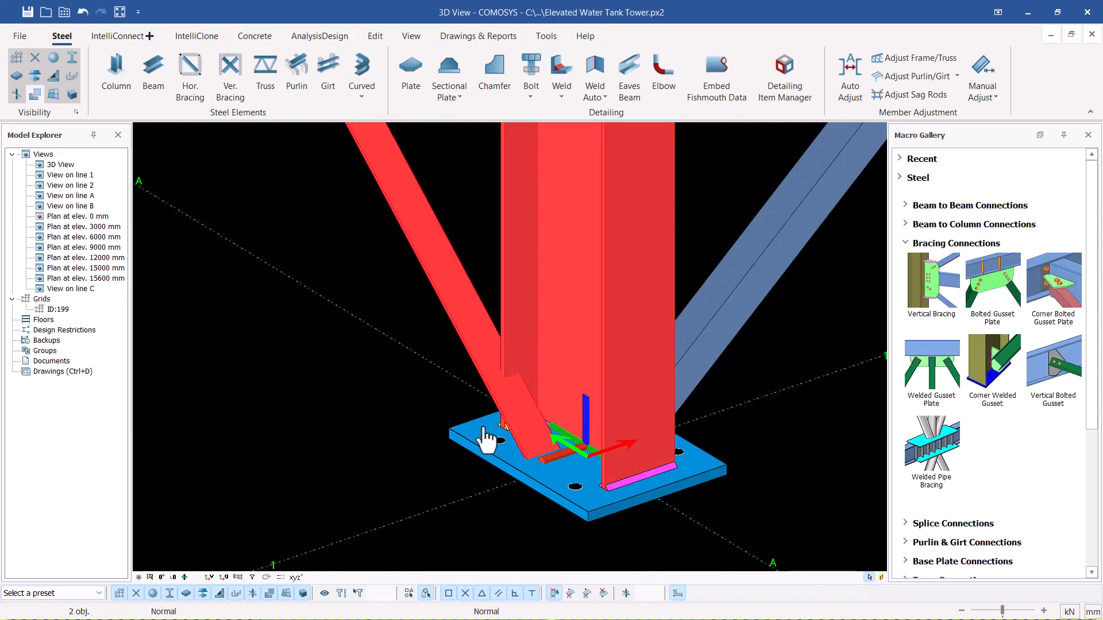
{"action": "key", "text": "Escape"}
{"action": "left_click", "coordinate": [482, 302]}
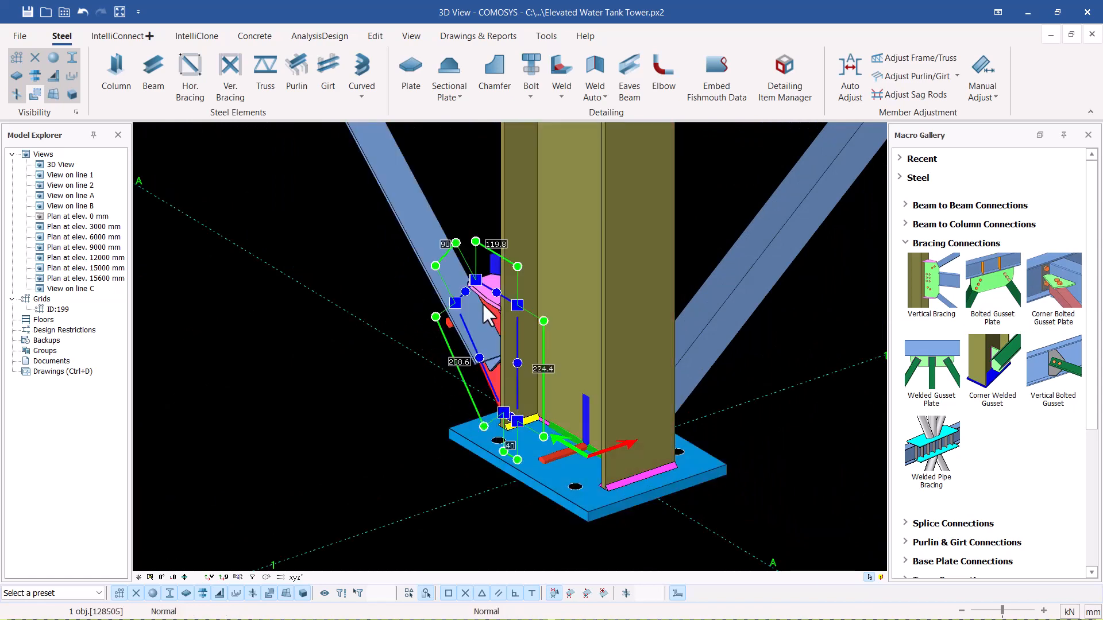
{"action": "middle_click_drag", "start_coordinate": [481, 302], "coordinate": [765, 202]}
{"action": "key", "text": "Escape"}
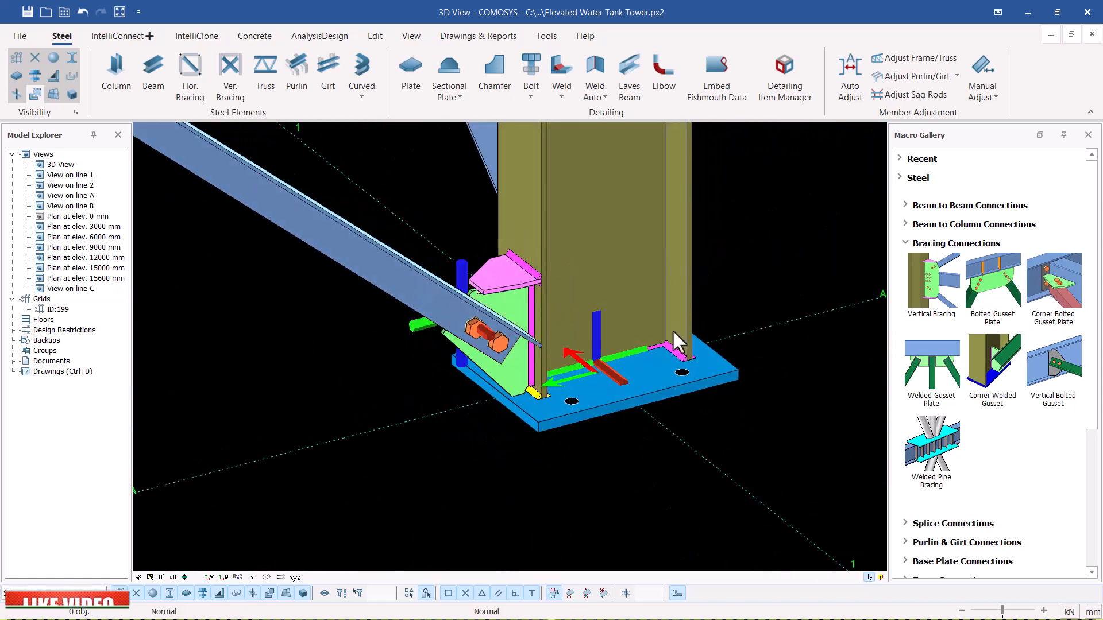
{"action": "scroll", "coordinate": [677, 354], "scroll_direction": "down", "scroll_amount": 3}
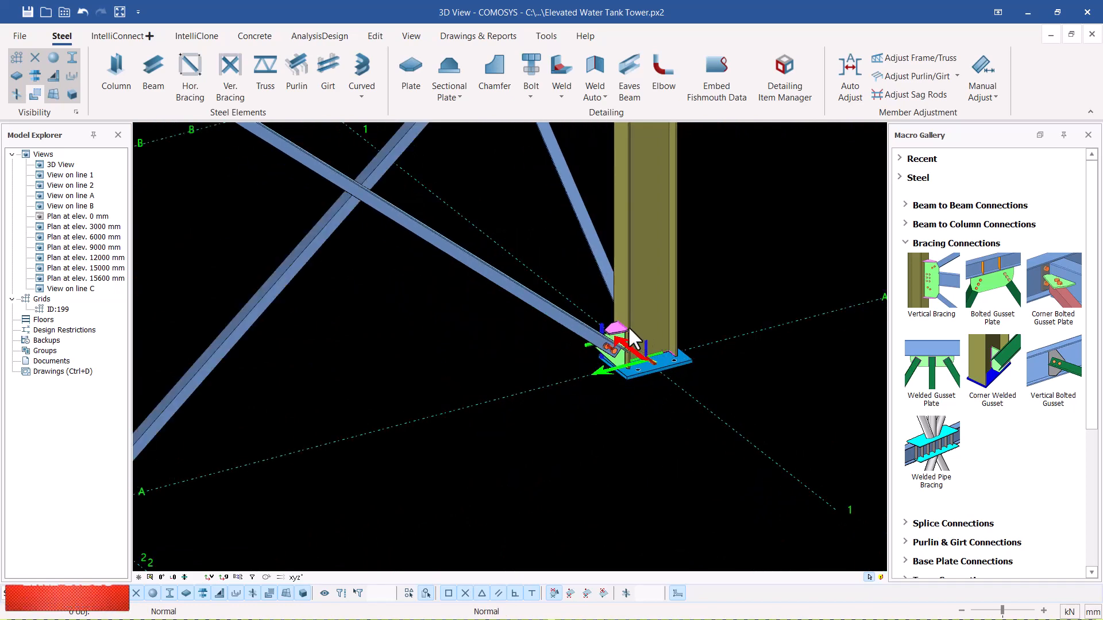
{"action": "middle_click_drag", "start_coordinate": [629, 325], "coordinate": [557, 319]}
{"action": "scroll", "coordinate": [557, 322], "scroll_direction": "down", "scroll_amount": 4}
{"action": "scroll", "coordinate": [584, 366], "scroll_direction": "up", "scroll_amount": 4}
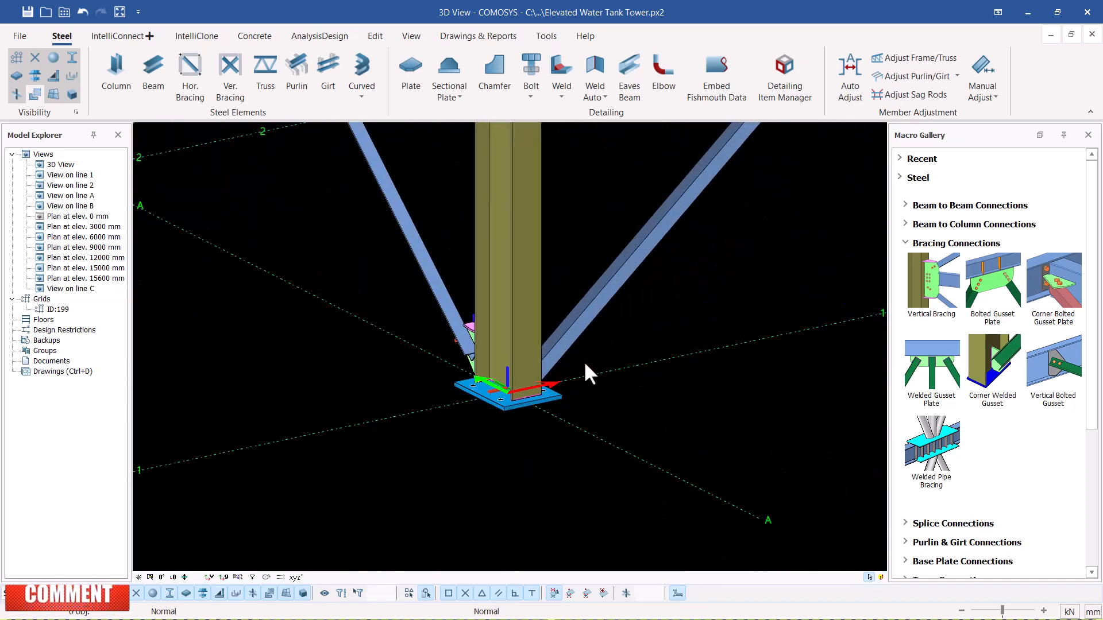
{"action": "left_click", "coordinate": [1053, 284]}
{"action": "left_click", "coordinate": [525, 353]}
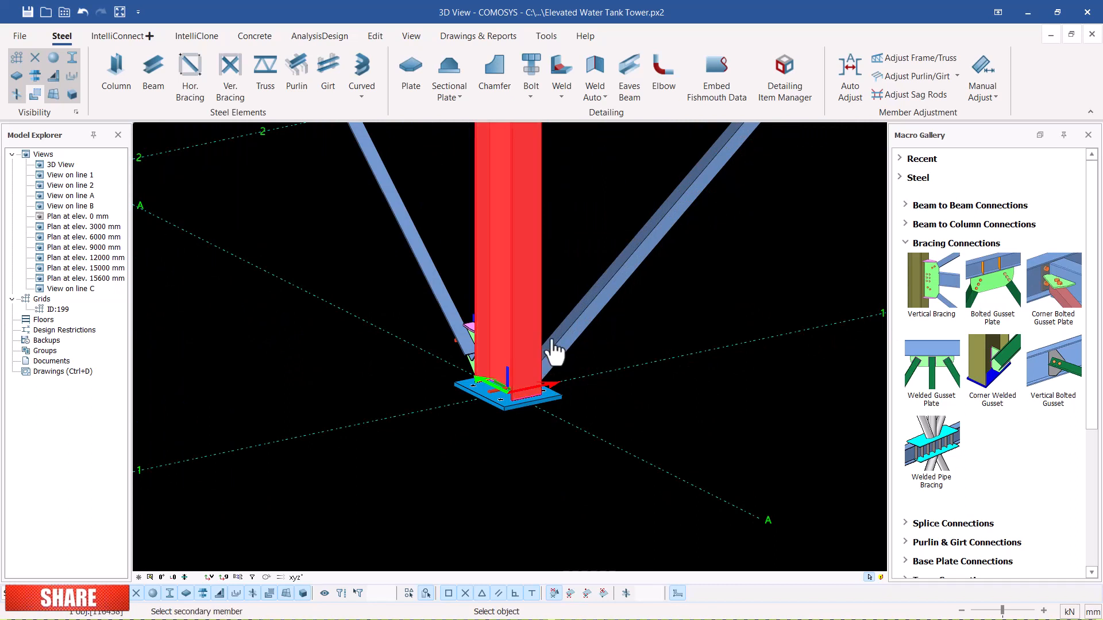
{"action": "left_click", "coordinate": [631, 265]}
{"action": "key", "text": "Escape"}
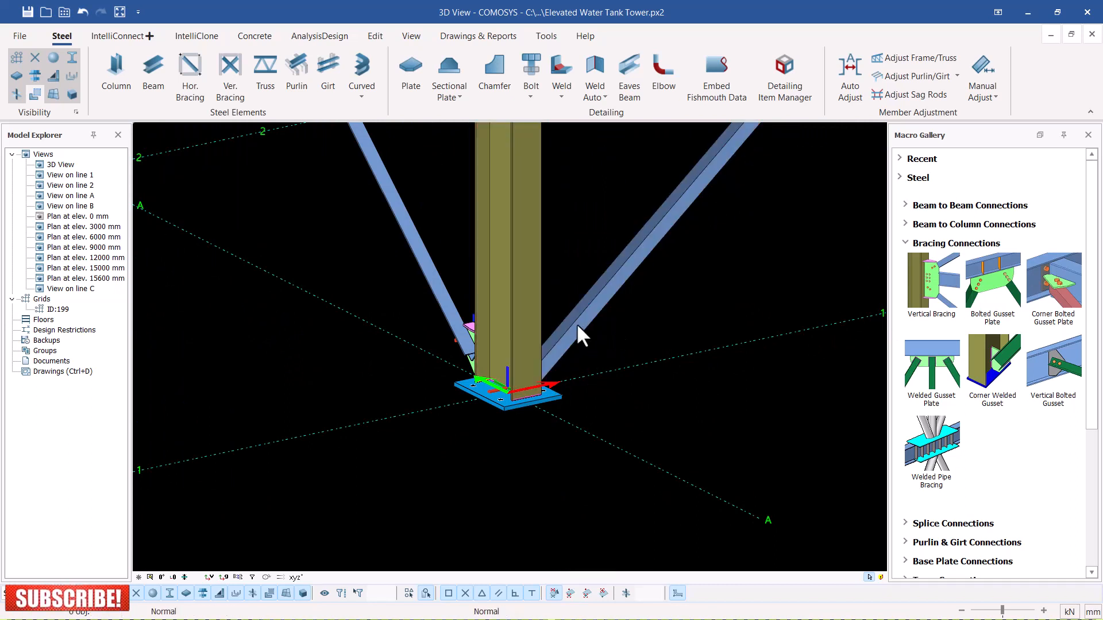
Connect the lowest line 1 brace to column A1 and its base plate with a Corner Bolted Gusset Plate
{"action": "left_click", "coordinate": [547, 365]}
{"action": "middle_click_drag", "start_coordinate": [547, 365], "coordinate": [466, 163]}
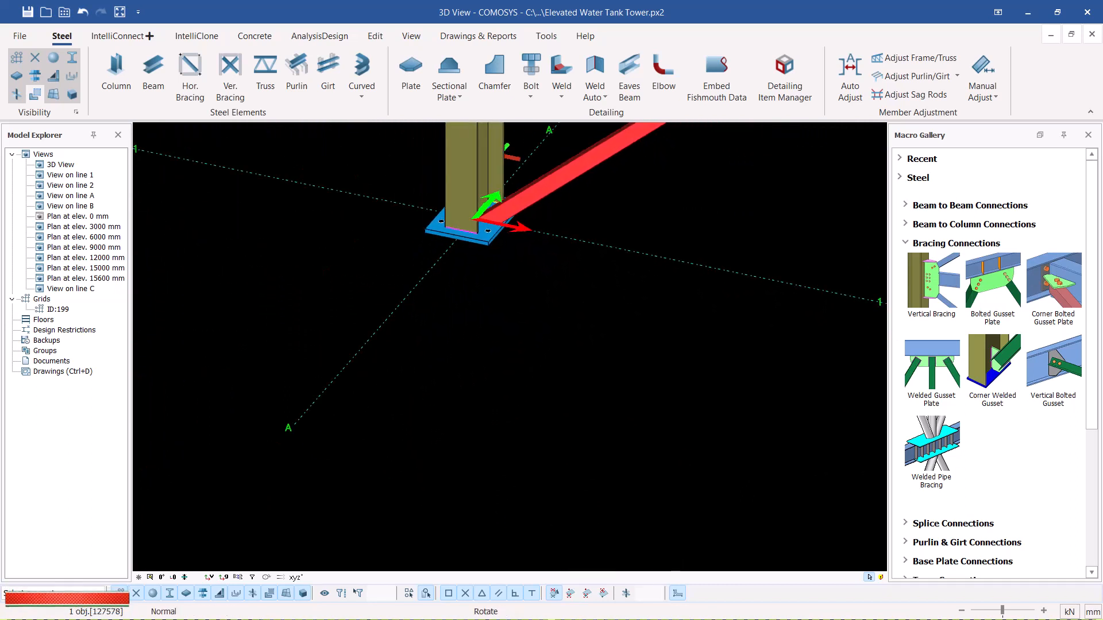
{"action": "scroll", "coordinate": [466, 166], "scroll_direction": "up", "scroll_amount": 3}
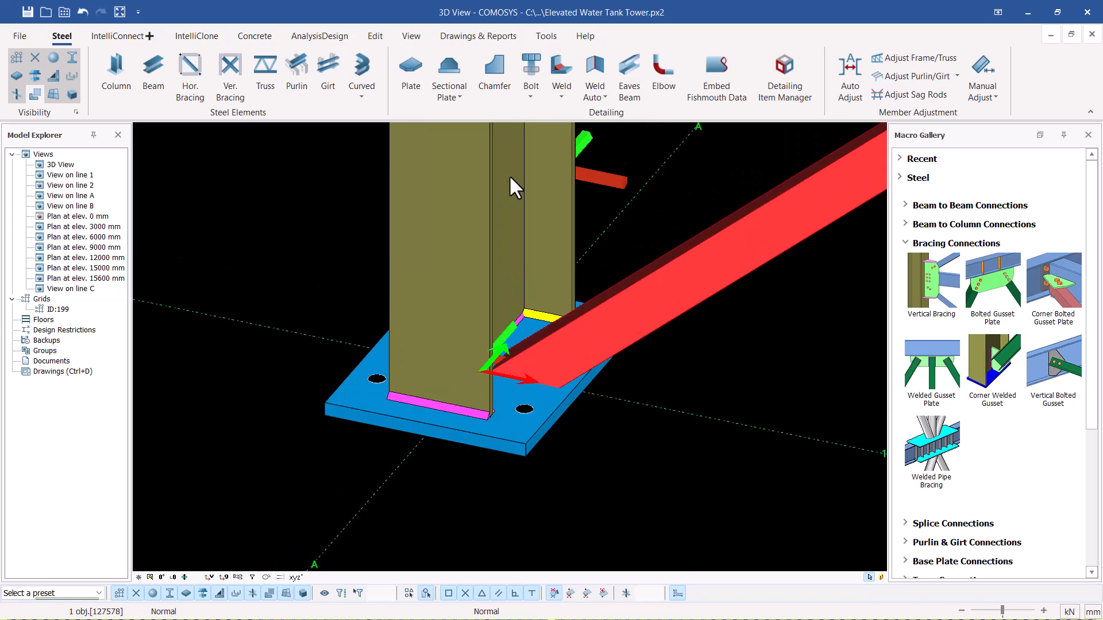
{"action": "left_click", "coordinate": [1044, 284]}
{"action": "left_click", "coordinate": [446, 239]}
{"action": "left_click", "coordinate": [632, 323]}
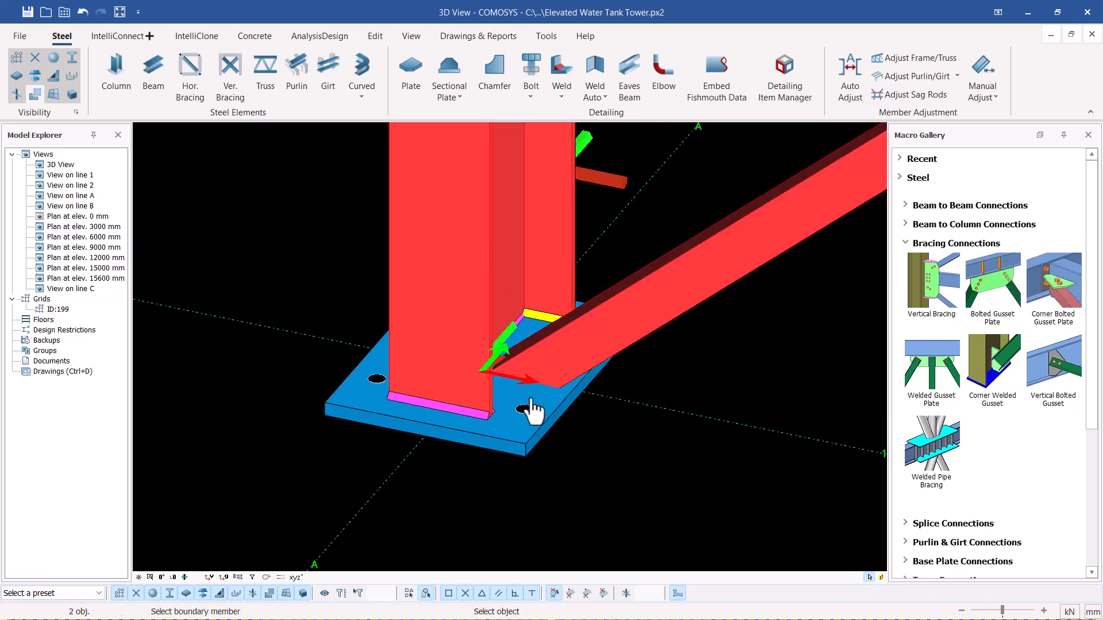
{"action": "left_click", "coordinate": [519, 432]}
{"action": "key", "text": "Escape"}
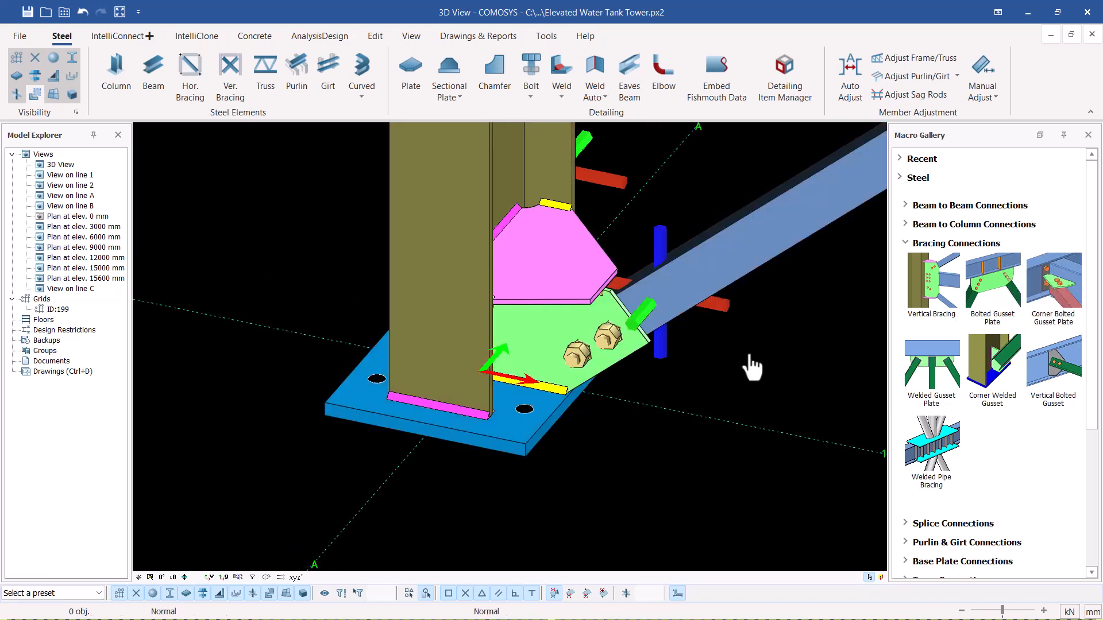
Connect the lowest line 1 brace to column B1 and its base plate with a Corner Bolted Gusset Plate
{"action": "scroll", "coordinate": [470, 366], "scroll_direction": "down", "scroll_amount": 6}
{"action": "scroll", "coordinate": [670, 414], "scroll_direction": "up", "scroll_amount": 5}
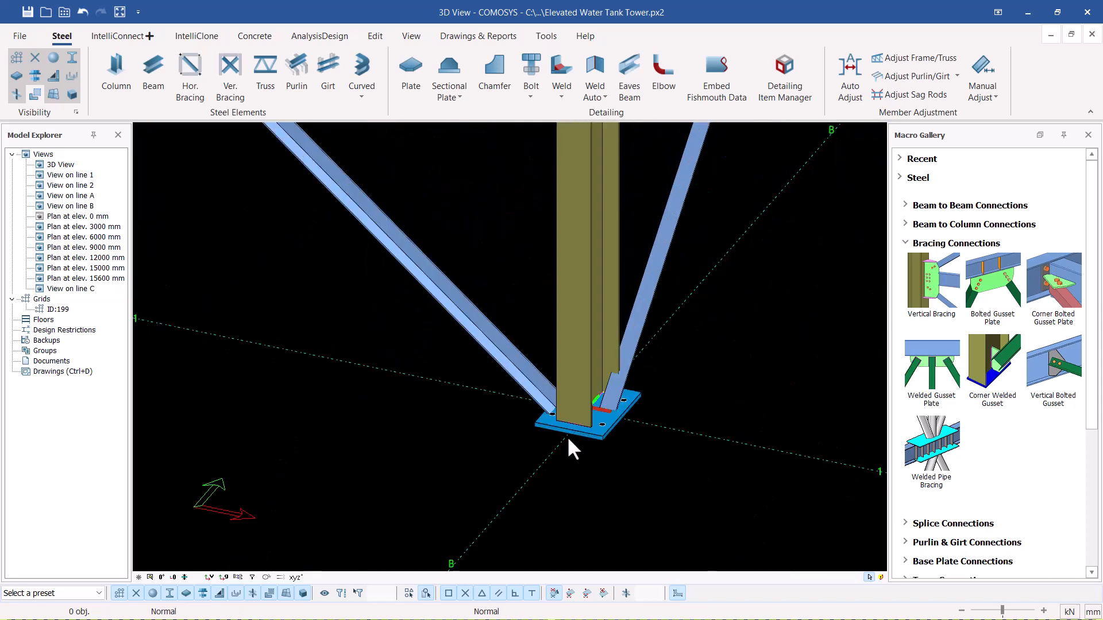
{"action": "left_click", "coordinate": [1057, 288]}
{"action": "left_click", "coordinate": [573, 369]}
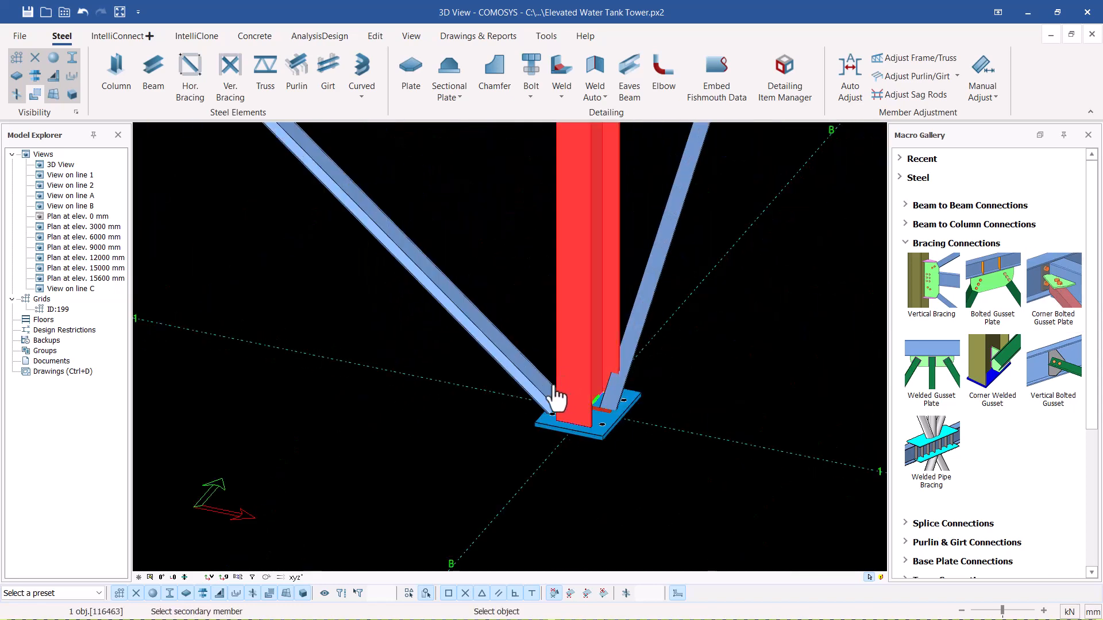
{"action": "scroll", "coordinate": [513, 365], "scroll_direction": "up", "scroll_amount": 2}
{"action": "left_click", "coordinate": [566, 443]}
{"action": "left_click", "coordinate": [566, 463]}
{"action": "scroll", "coordinate": [566, 469], "scroll_direction": "up", "scroll_amount": 2}
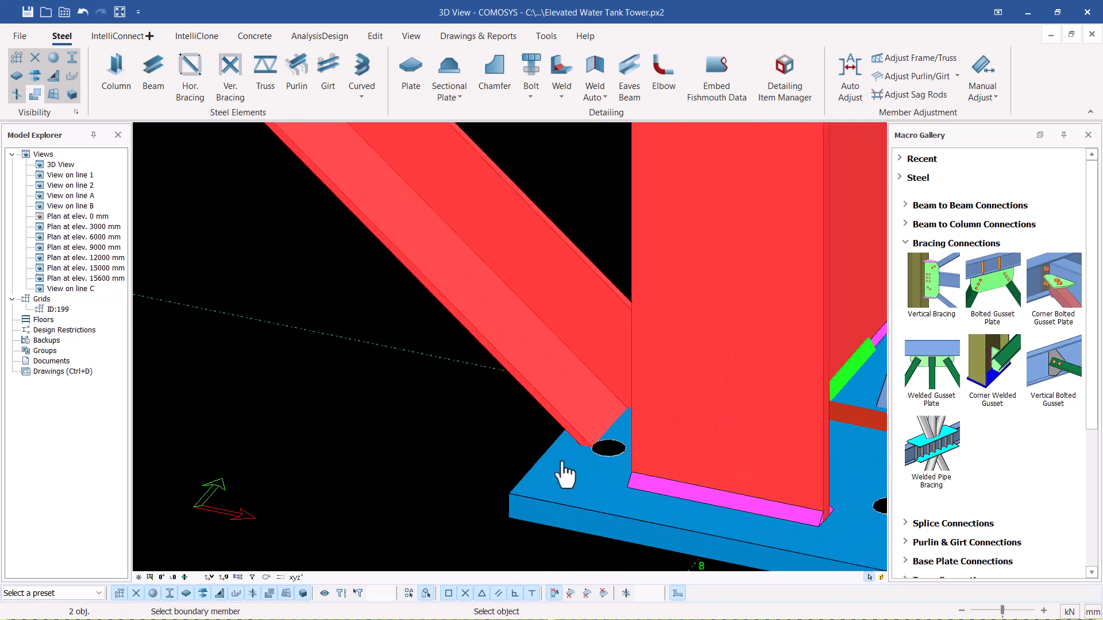
{"action": "scroll", "coordinate": [567, 473], "scroll_direction": "up", "scroll_amount": 2}
{"action": "key", "text": "Escape"}
{"action": "scroll", "coordinate": [448, 387], "scroll_direction": "down", "scroll_amount": 2}
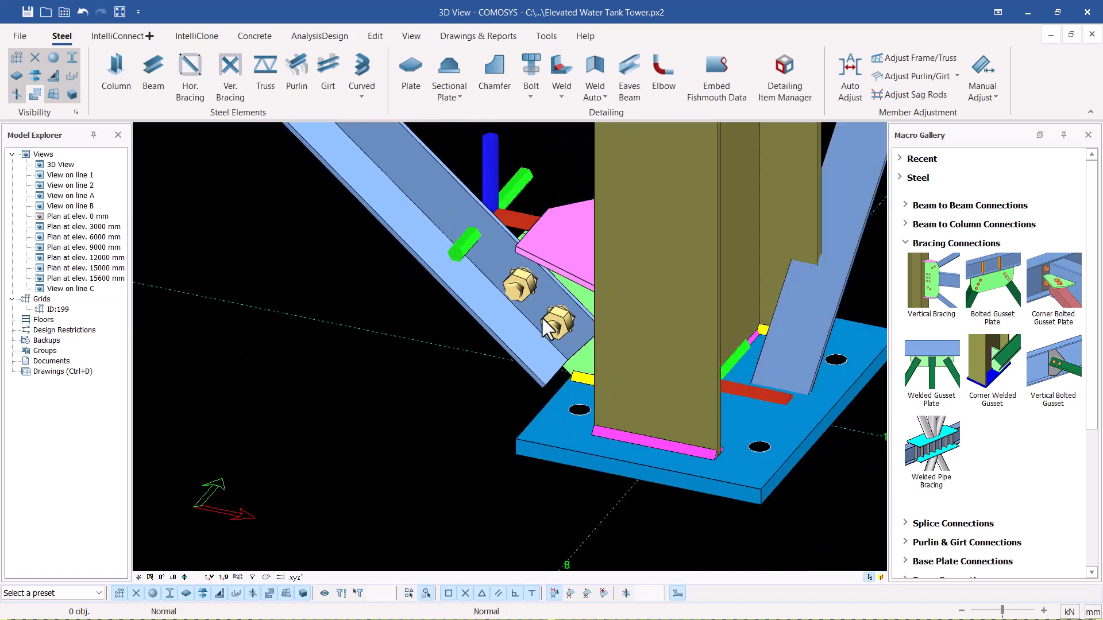
{"action": "middle_click_drag", "start_coordinate": [549, 299], "coordinate": [588, 281]}
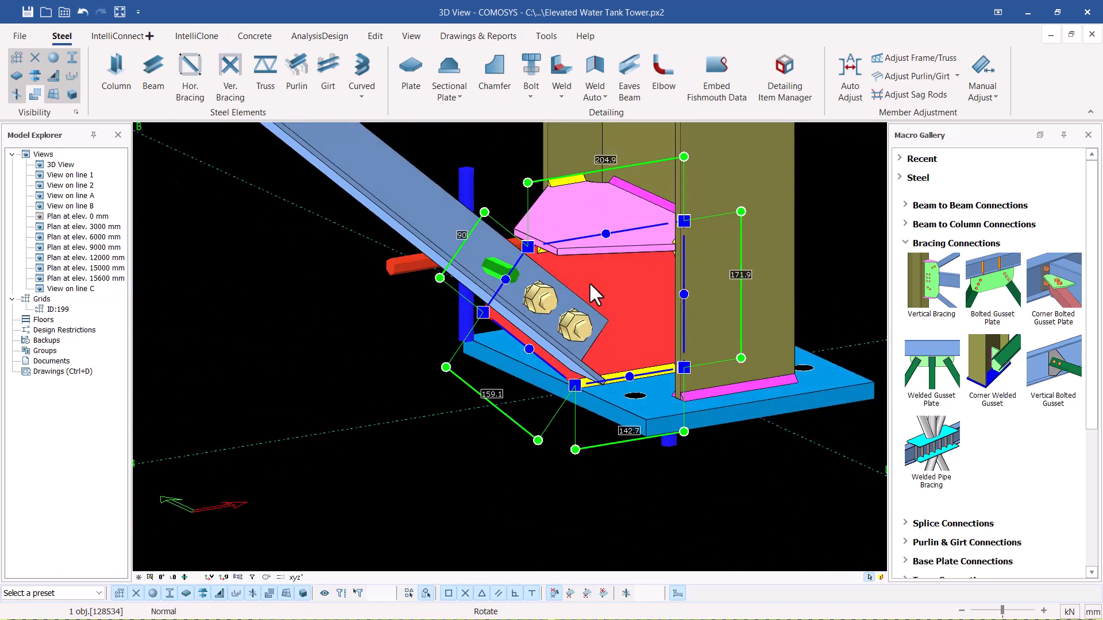
Connect the lowest line B brace to column B2 and its base plate with a Corner Bolted Gusset Plate
{"action": "scroll", "coordinate": [655, 396], "scroll_direction": "down", "scroll_amount": 5}
{"action": "middle_click_drag", "start_coordinate": [645, 386], "coordinate": [551, 373]}
{"action": "scroll", "coordinate": [807, 302], "scroll_direction": "up", "scroll_amount": 5}
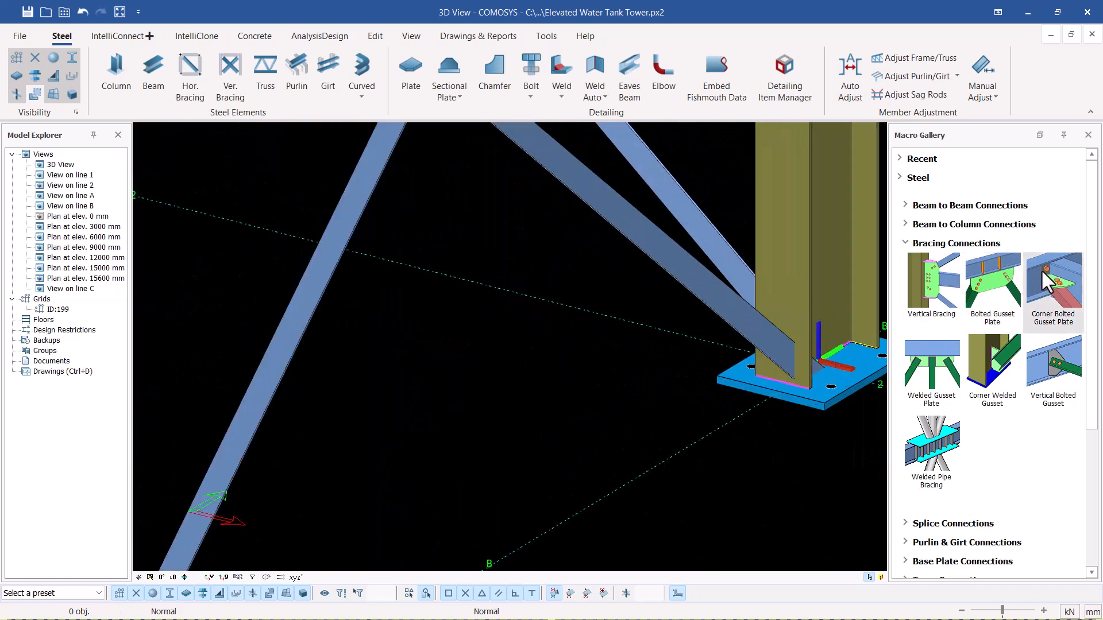
{"action": "left_click", "coordinate": [967, 313]}
{"action": "scroll", "coordinate": [810, 327], "scroll_direction": "up", "scroll_amount": 1}
{"action": "left_click", "coordinate": [751, 324]}
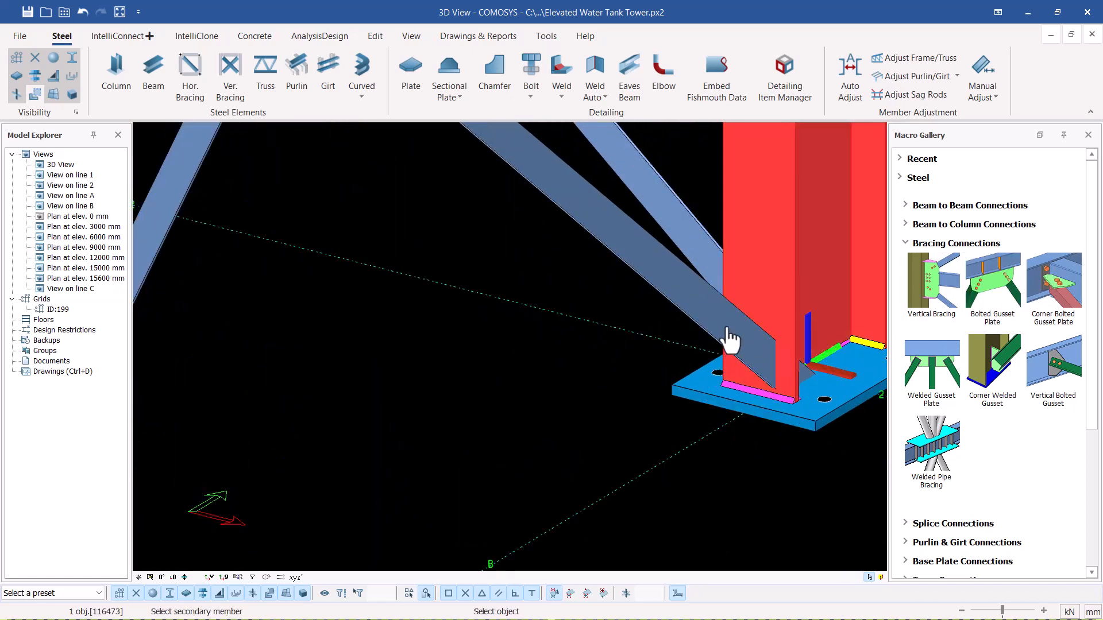
{"action": "left_click", "coordinate": [730, 338]}
{"action": "scroll", "coordinate": [804, 420], "scroll_direction": "up", "scroll_amount": 1}
{"action": "left_click", "coordinate": [810, 434]}
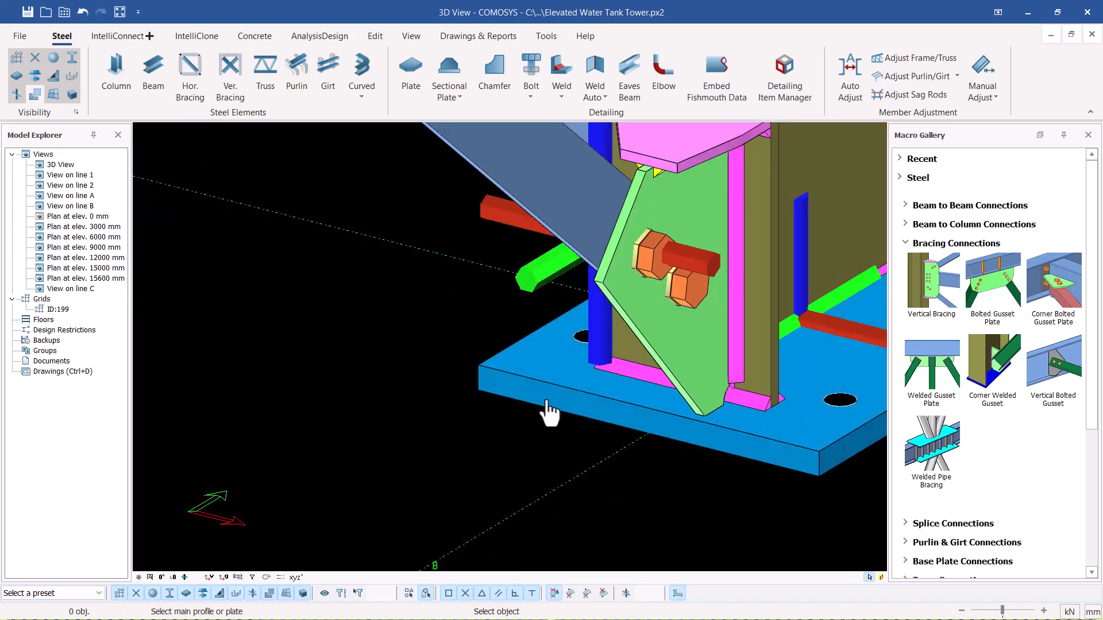
Connect the lowest line 2 brace to column B2 and its base plate with a Corner Bolted Gusset Plate
{"action": "scroll", "coordinate": [551, 411], "scroll_direction": "down", "scroll_amount": 3}
{"action": "left_click", "coordinate": [660, 390]}
{"action": "middle_click_drag", "start_coordinate": [661, 391], "coordinate": [730, 377]}
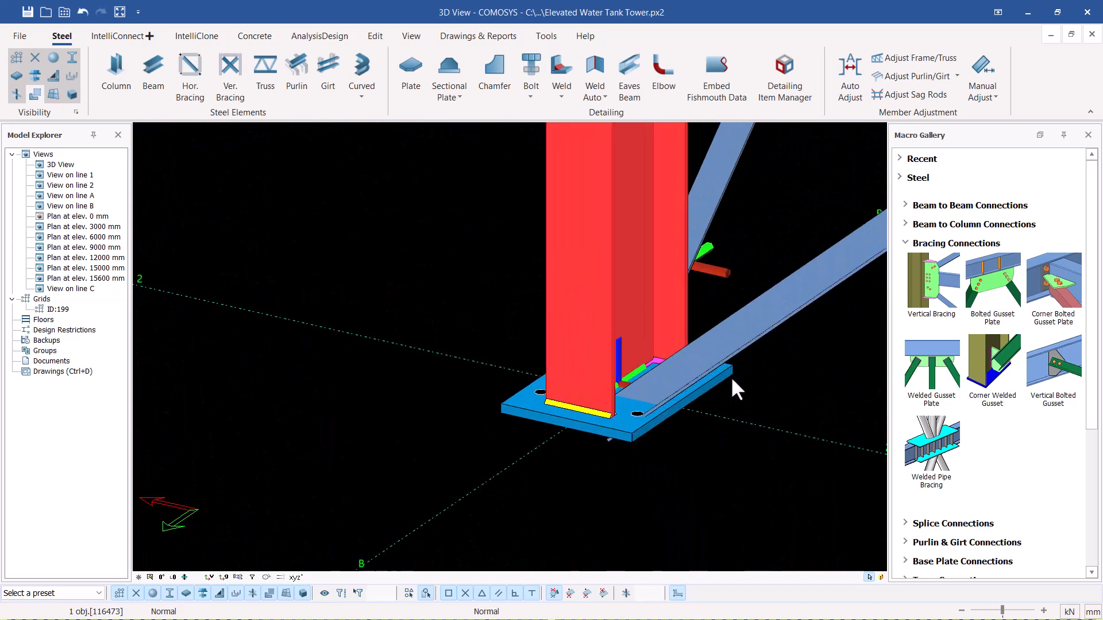
{"action": "left_click", "coordinate": [1066, 293]}
{"action": "left_click", "coordinate": [605, 320]}
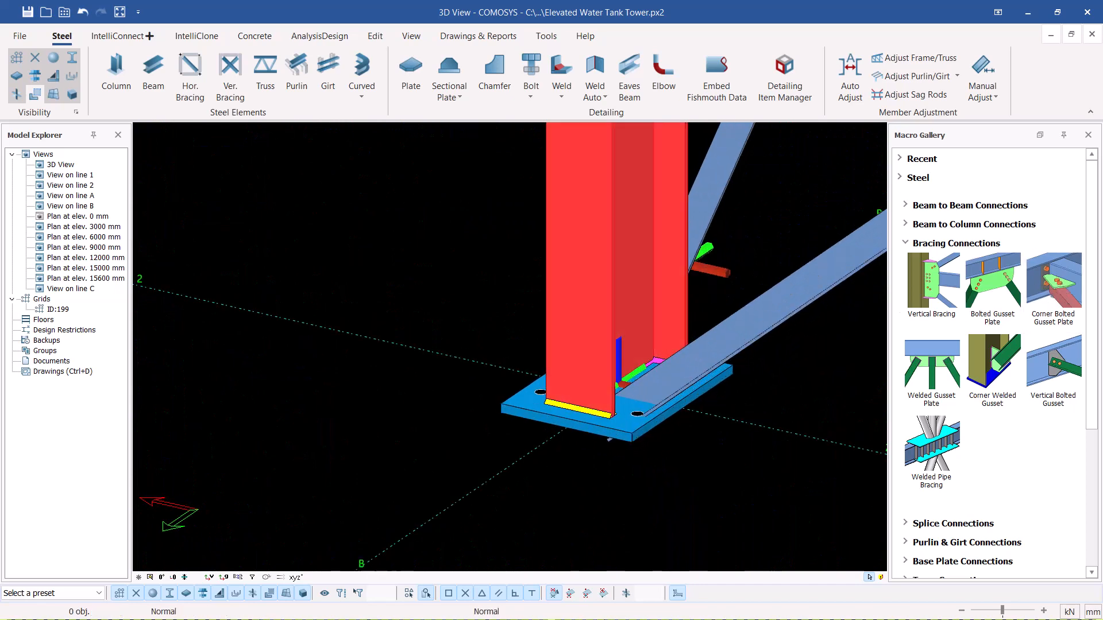
{"action": "left_click", "coordinate": [744, 334]}
{"action": "scroll", "coordinate": [615, 458], "scroll_direction": "up", "scroll_amount": 3}
{"action": "left_click", "coordinate": [608, 460]}
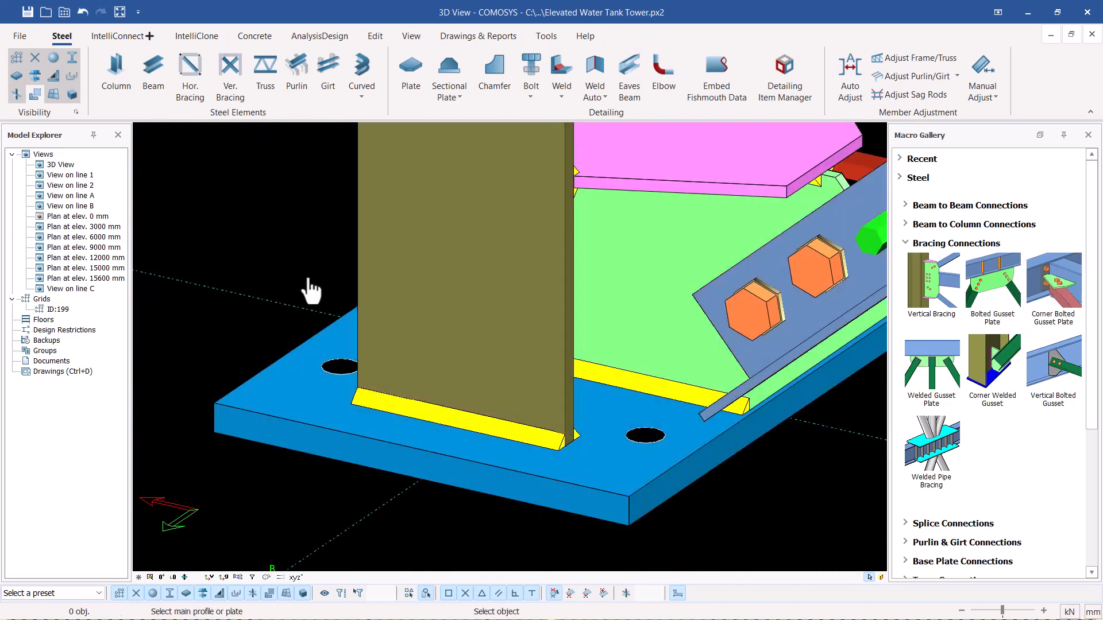
{"action": "scroll", "coordinate": [554, 359], "scroll_direction": "down", "scroll_amount": 2}
{"action": "scroll", "coordinate": [555, 359], "scroll_direction": "down", "scroll_amount": 1}
{"action": "key", "text": "Escape"}
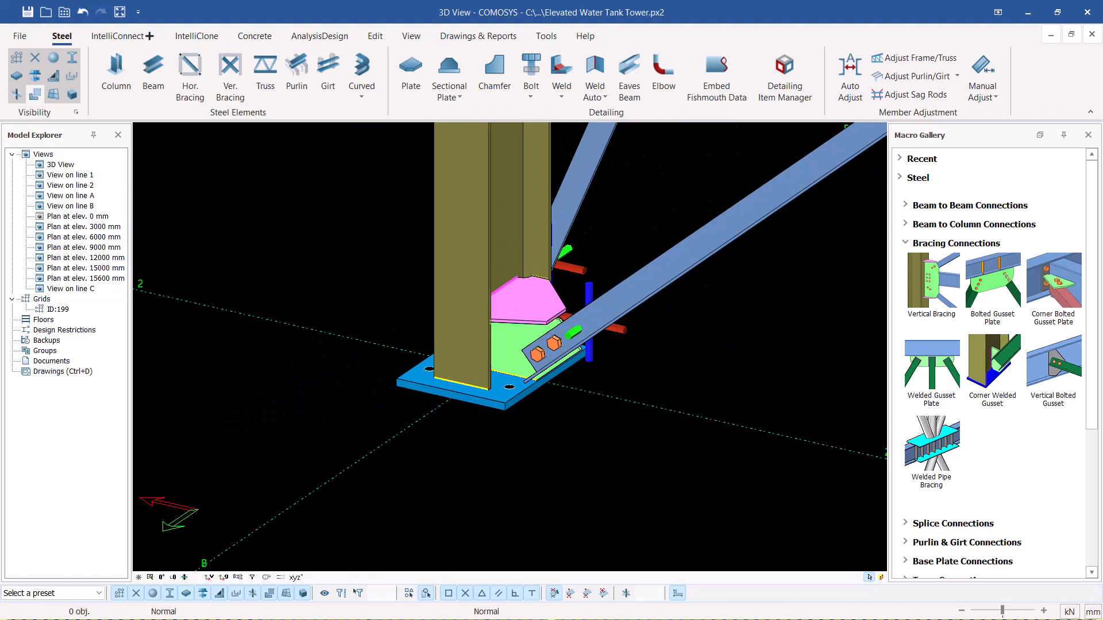
{"action": "left_click", "coordinate": [532, 319]}
{"action": "middle_click_drag", "start_coordinate": [531, 319], "coordinate": [663, 335]}
{"action": "left_click", "coordinate": [683, 394]}
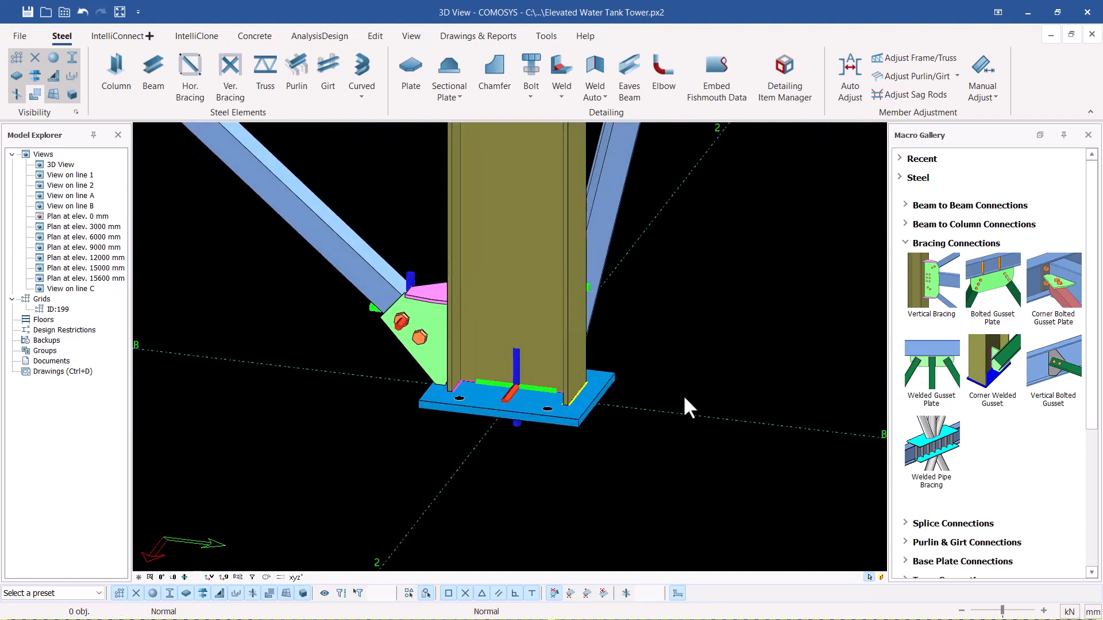
Connect the three line 1 braces meeting column A1 at elev. 3000 mm with a Bolted Gusset Plate
{"action": "scroll", "coordinate": [683, 402], "scroll_direction": "down", "scroll_amount": 5}
{"action": "middle_click_drag", "start_coordinate": [680, 407], "coordinate": [867, 334]}
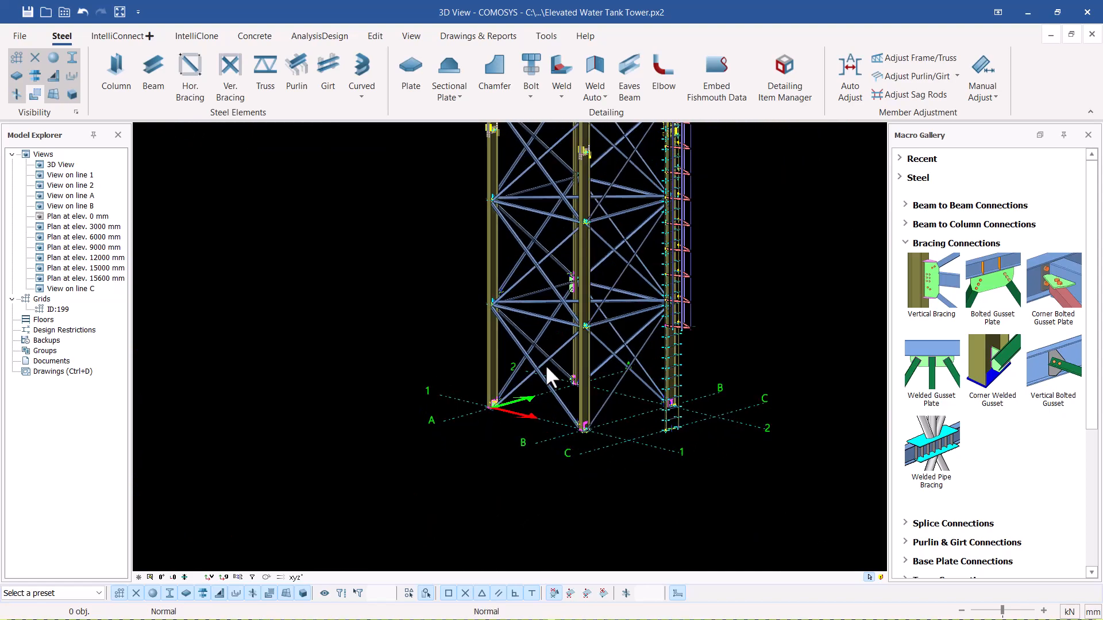
{"action": "scroll", "coordinate": [546, 368], "scroll_direction": "up", "scroll_amount": 2}
{"action": "scroll", "coordinate": [460, 243], "scroll_direction": "up", "scroll_amount": 2}
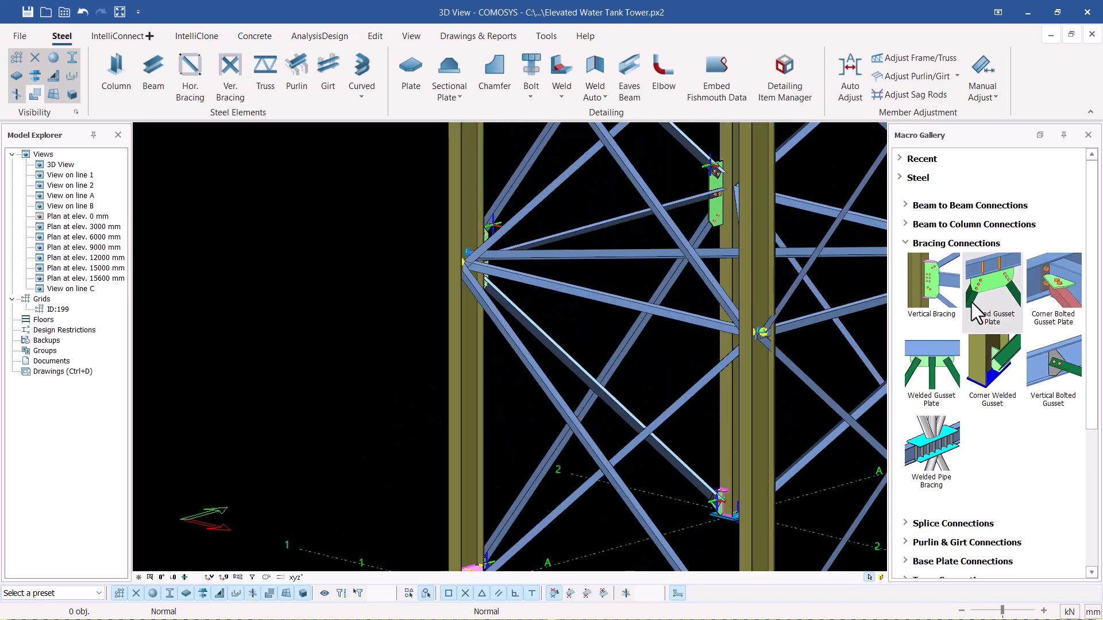
{"action": "left_click", "coordinate": [993, 287]}
{"action": "scroll", "coordinate": [468, 247], "scroll_direction": "up", "scroll_amount": 2}
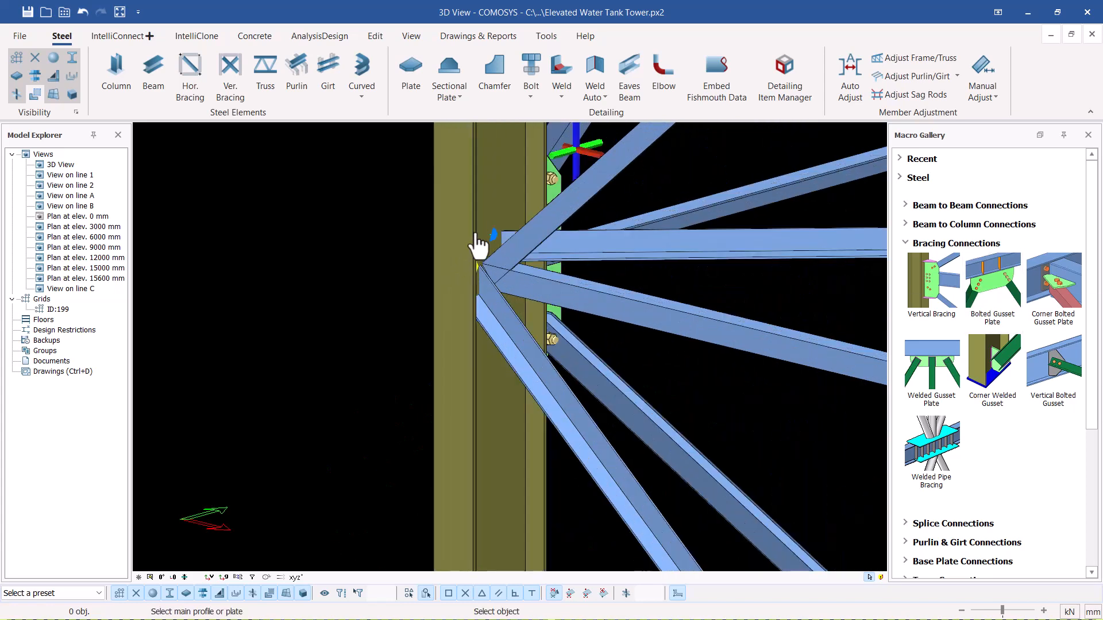
{"action": "left_click", "coordinate": [492, 193]}
{"action": "scroll", "coordinate": [517, 313], "scroll_direction": "up", "scroll_amount": 2}
{"action": "left_click", "coordinate": [532, 195]}
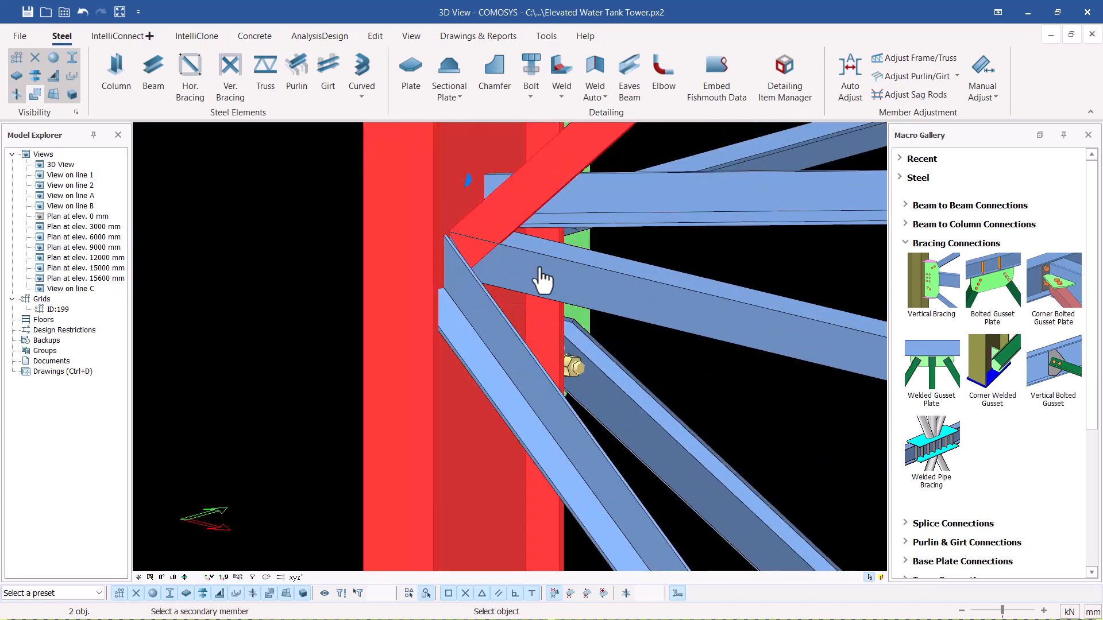
{"action": "left_click", "coordinate": [538, 267]}
{"action": "left_click", "coordinate": [502, 330]}
{"action": "key", "text": "Return"}
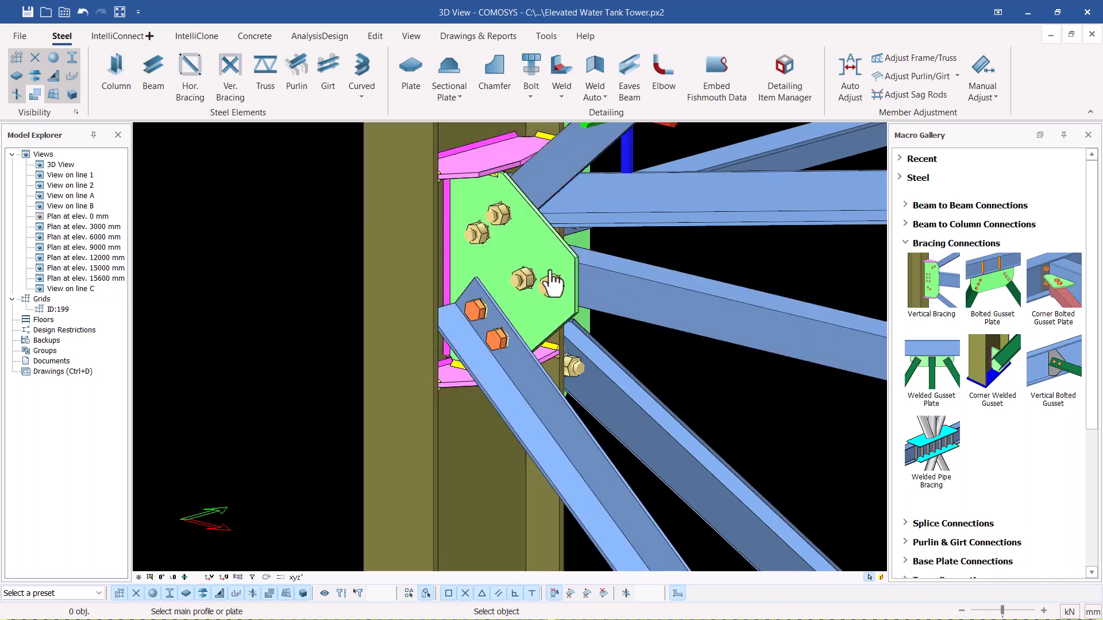
{"action": "key", "text": "Escape"}
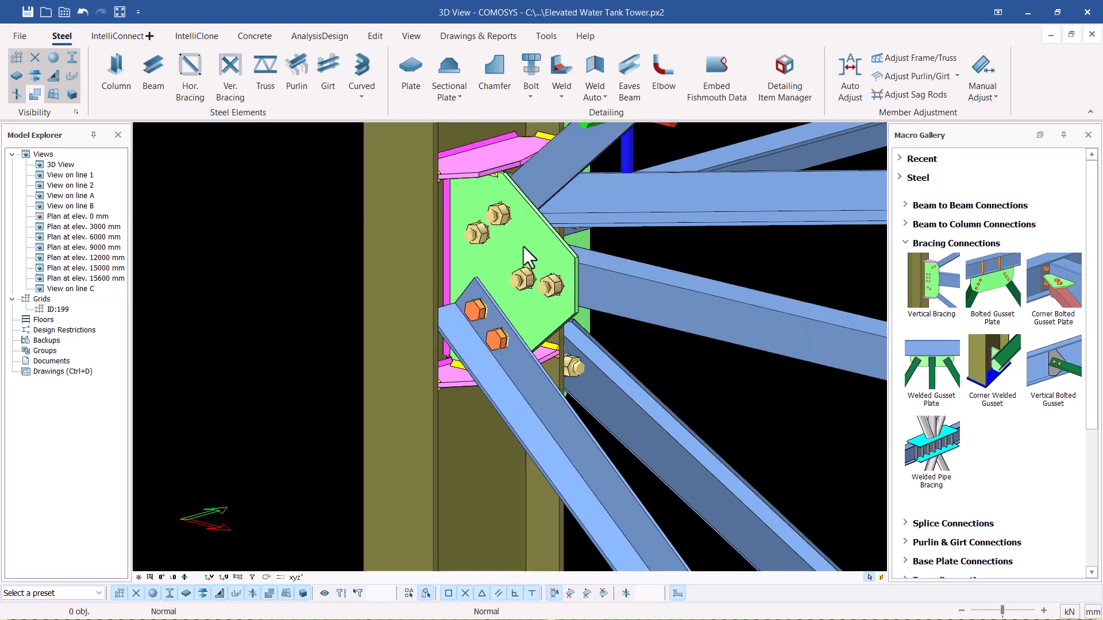
Load the brace_web_01 preset into the Bolted Gusset Plate macro joining the three braces at column A1 and apply it
{"action": "left_click", "coordinate": [529, 255]}
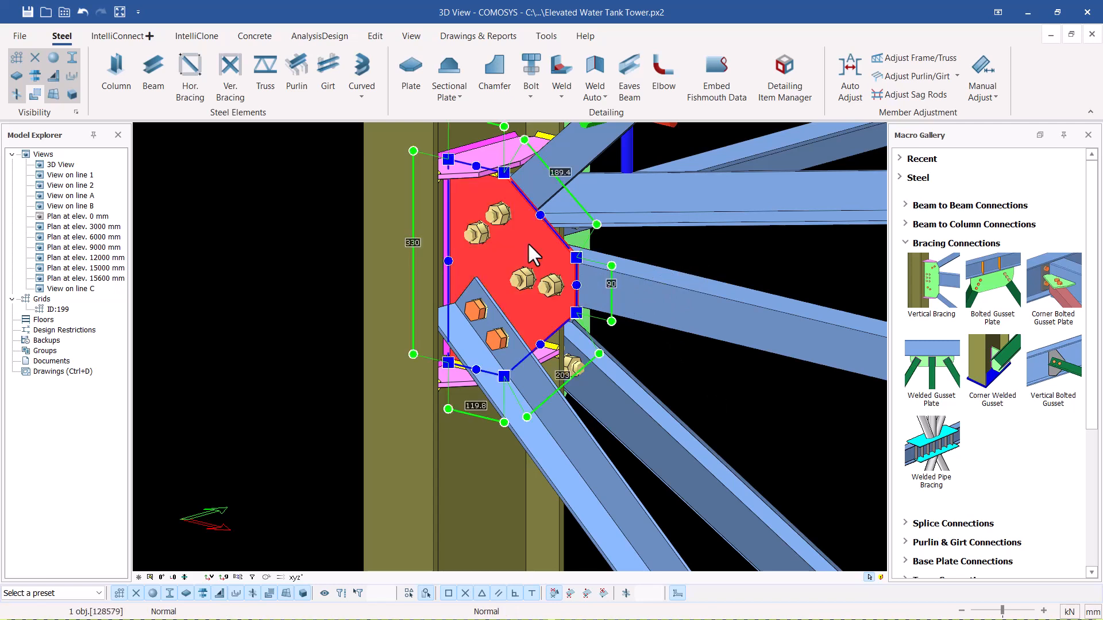
{"action": "left_click", "coordinate": [529, 245]}
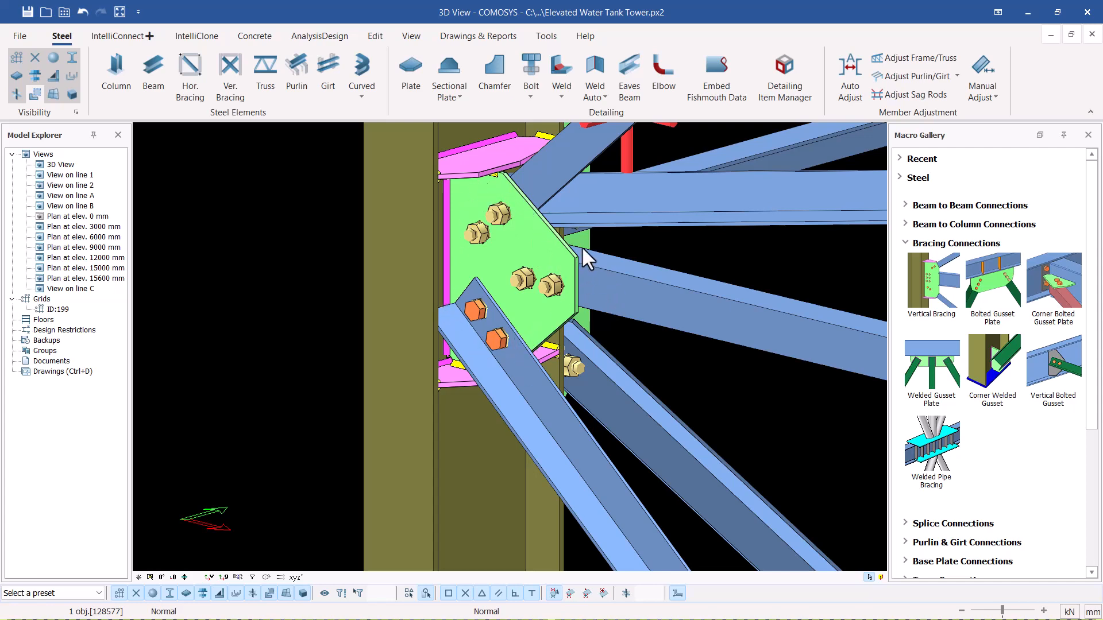
{"action": "double_click", "coordinate": [477, 175]}
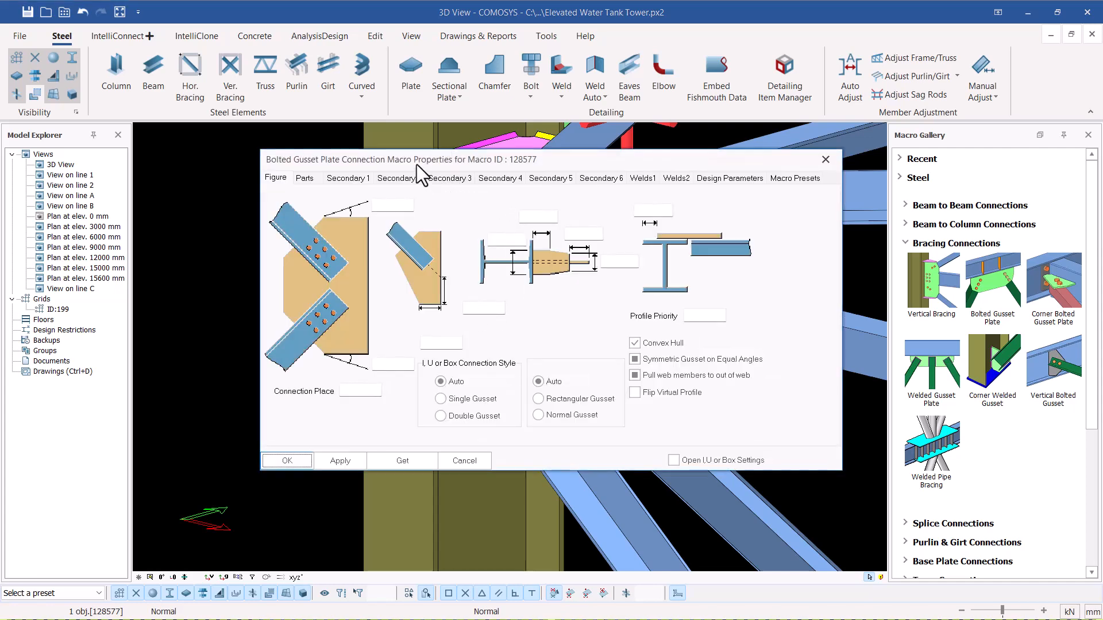
{"action": "left_click_drag", "start_coordinate": [416, 165], "coordinate": [740, 134]}
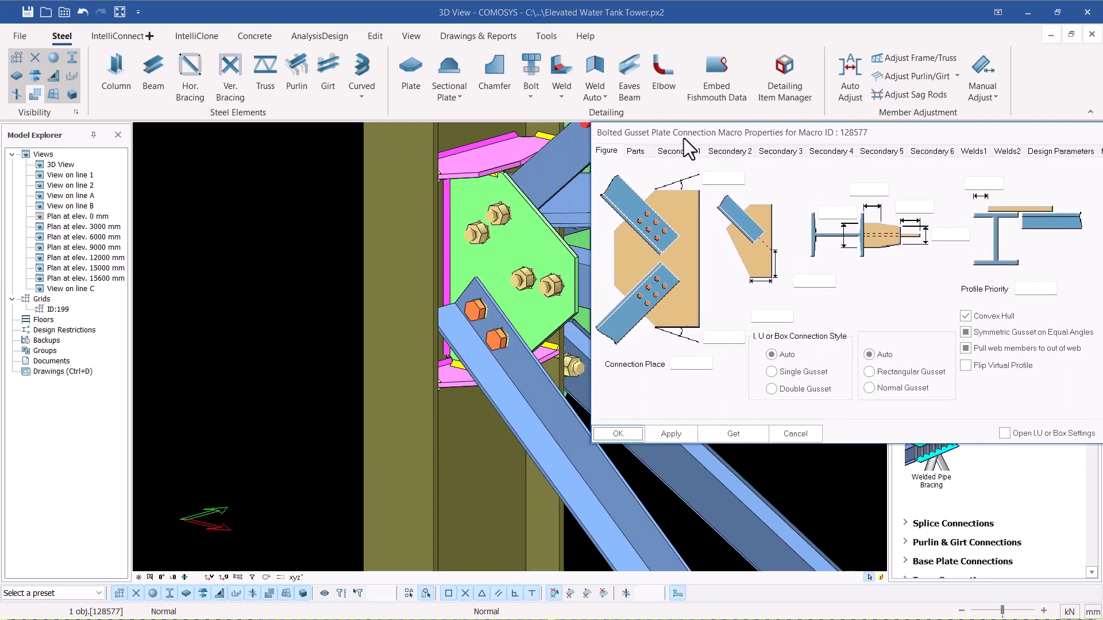
{"action": "left_click_drag", "start_coordinate": [989, 139], "coordinate": [895, 168]}
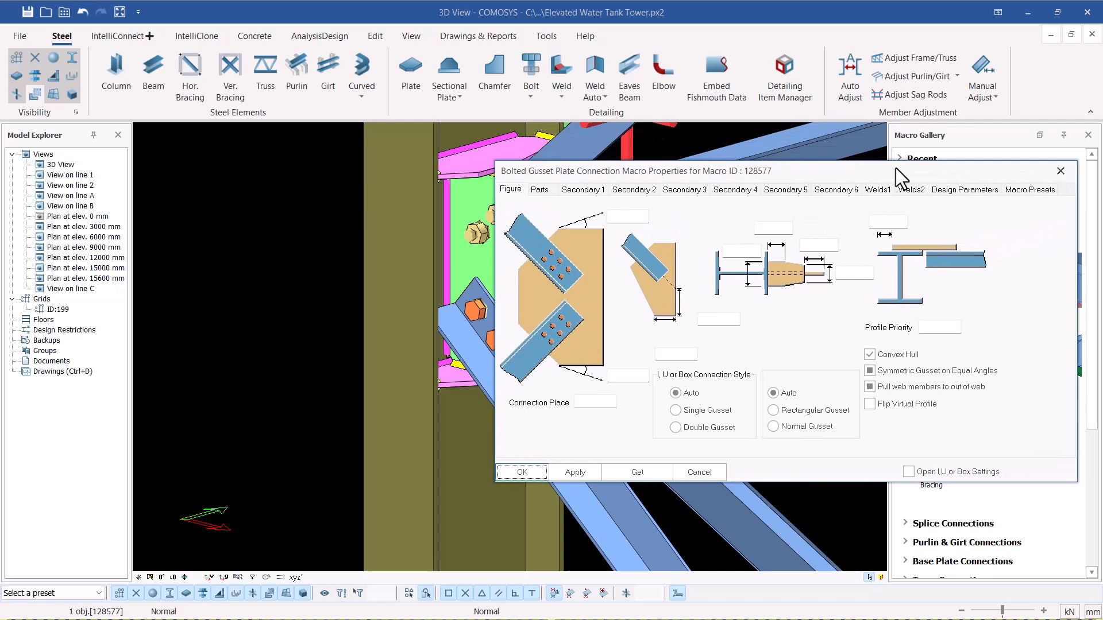
{"action": "left_click", "coordinate": [1034, 193]}
{"action": "left_click", "coordinate": [740, 234]}
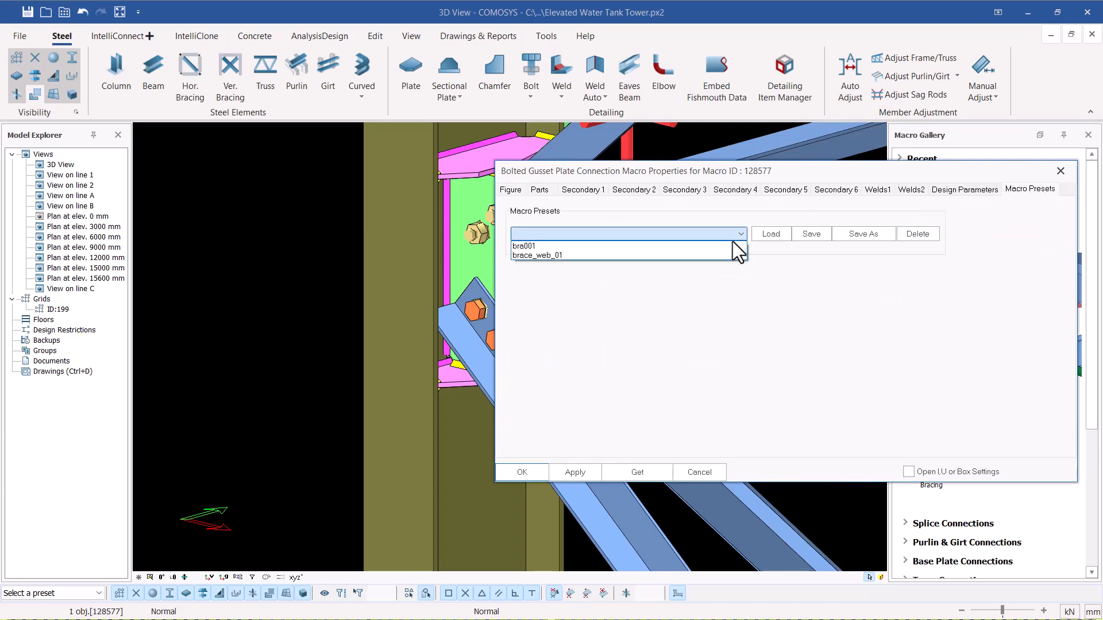
{"action": "left_click", "coordinate": [566, 255]}
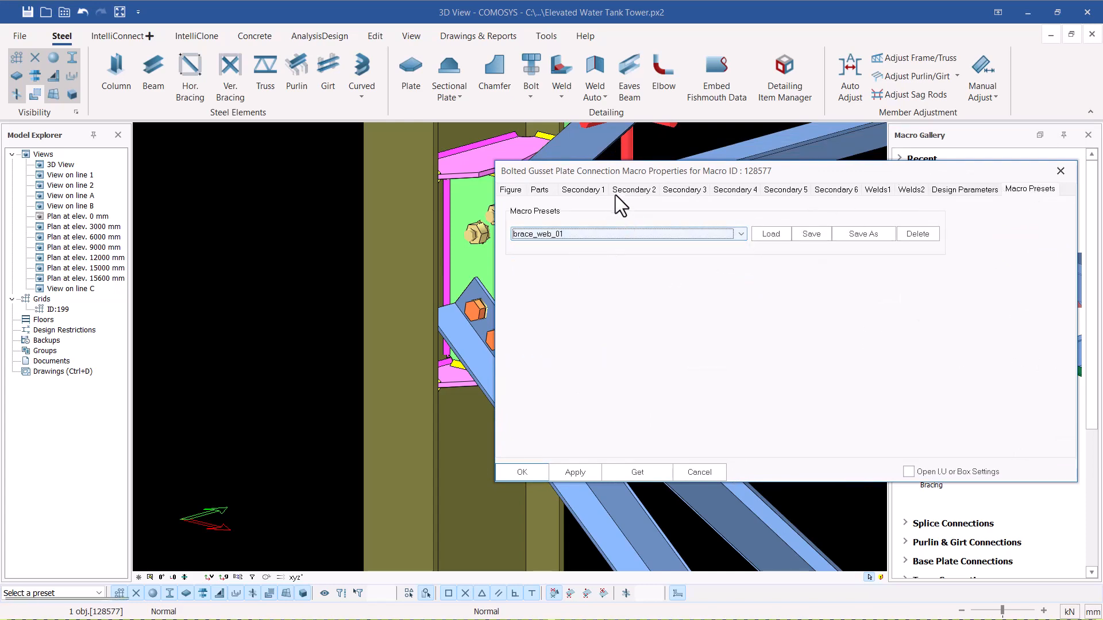
{"action": "left_click_drag", "start_coordinate": [580, 180], "coordinate": [854, 172]}
{"action": "left_click", "coordinate": [1049, 230]}
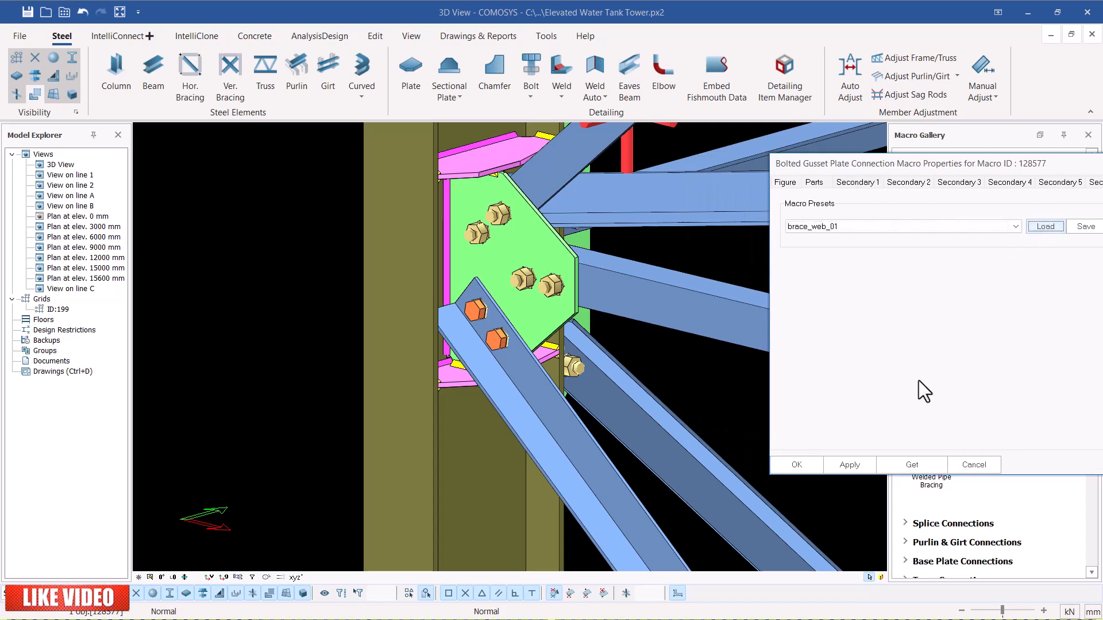
{"action": "left_click", "coordinate": [850, 465]}
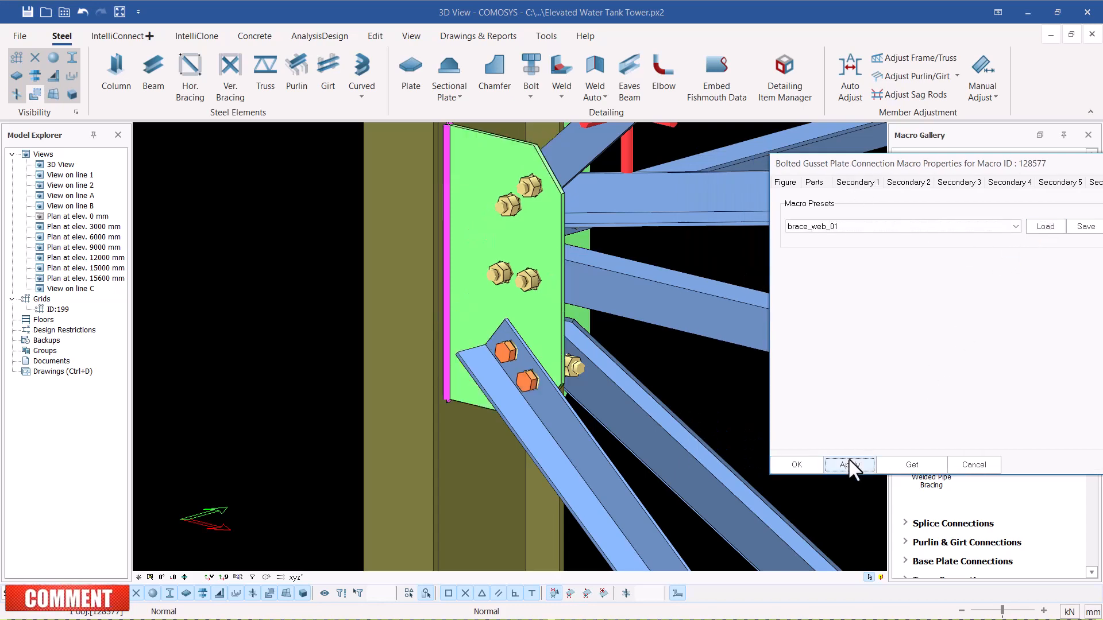
{"action": "left_click", "coordinate": [797, 464]}
Try to clone the column A1 gusset joint to all similar joints from a window selection of its column, braces and plate
{"action": "scroll", "coordinate": [425, 313], "scroll_direction": "down", "scroll_amount": 3}
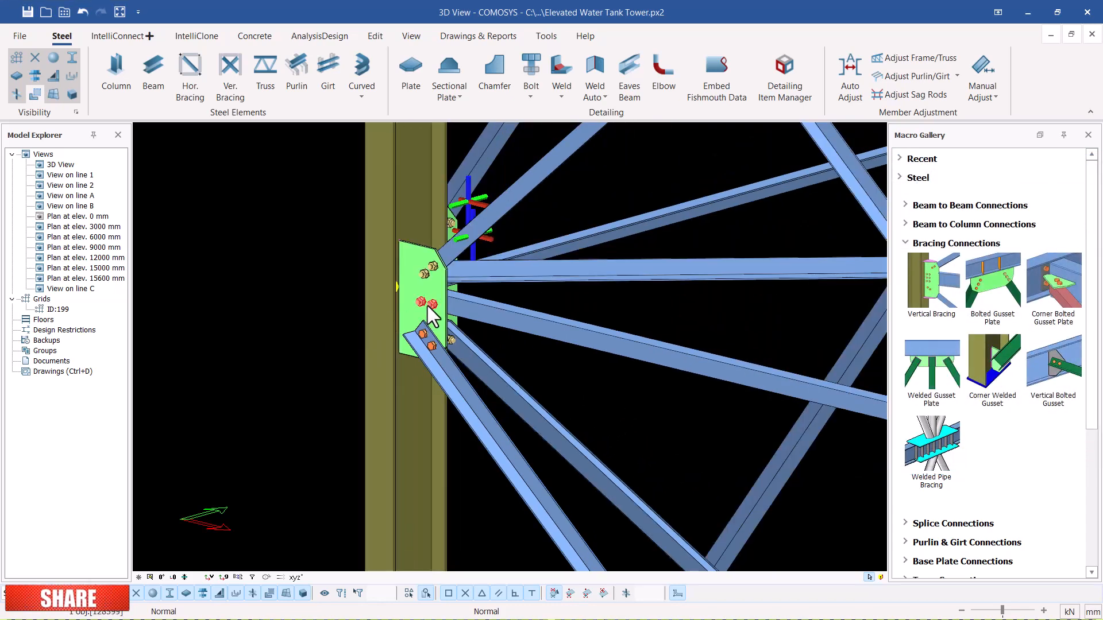
{"action": "middle_click_drag", "start_coordinate": [429, 315], "coordinate": [305, 347]}
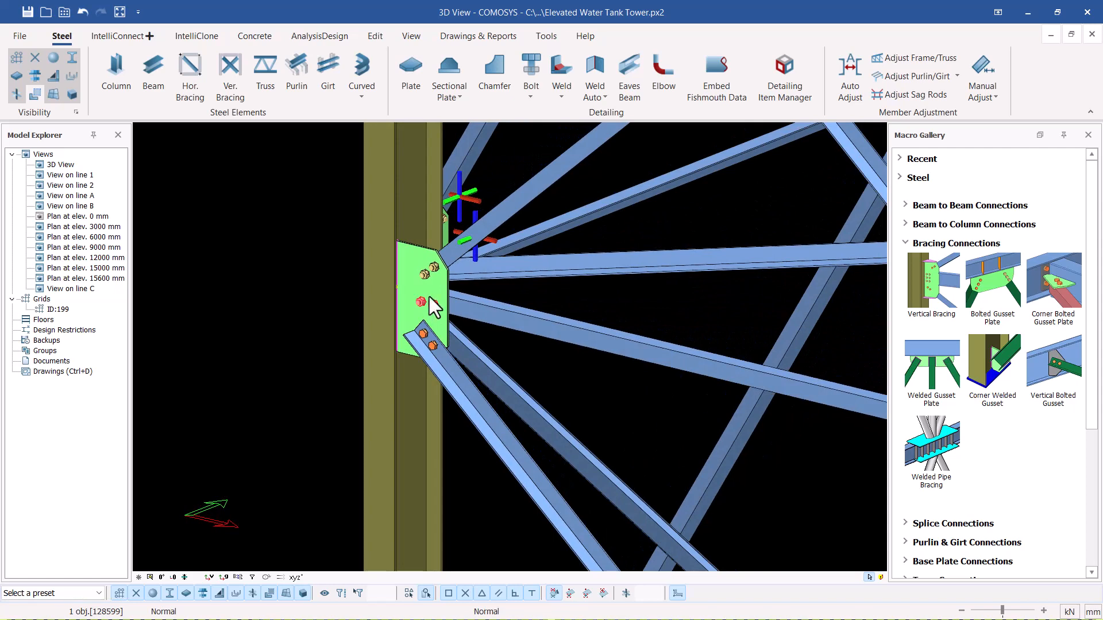
{"action": "scroll", "coordinate": [429, 296], "scroll_direction": "up", "scroll_amount": 1}
{"action": "middle_click_drag", "start_coordinate": [436, 297], "coordinate": [444, 258]}
{"action": "left_click_drag", "start_coordinate": [458, 245], "coordinate": [371, 358]}
{"action": "middle_click_drag", "start_coordinate": [416, 295], "coordinate": [434, 286]}
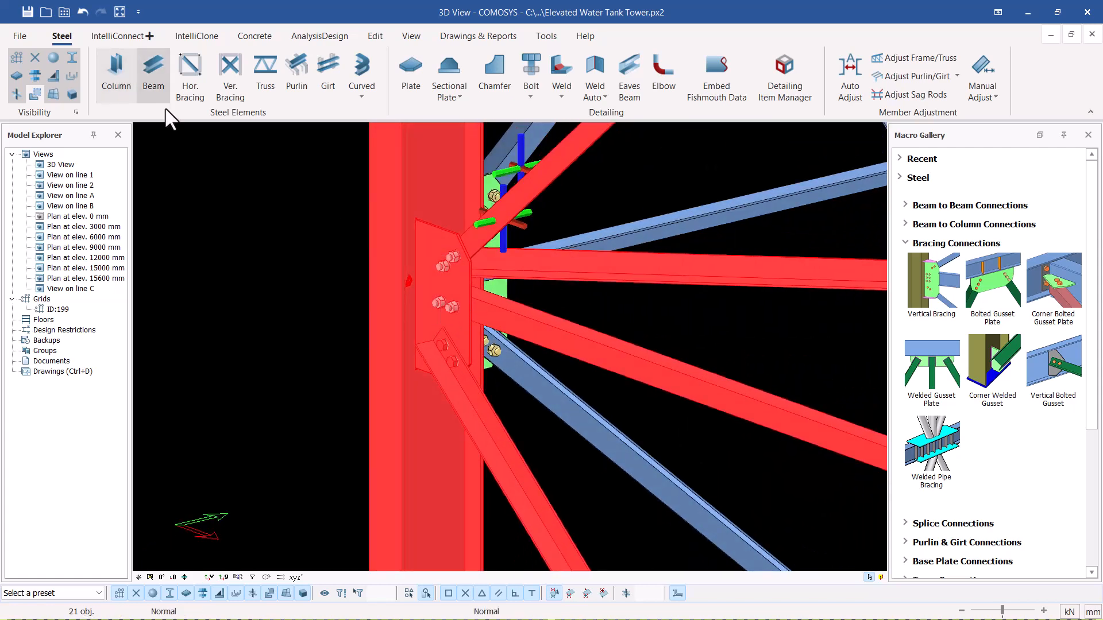
{"action": "left_click", "coordinate": [197, 36]}
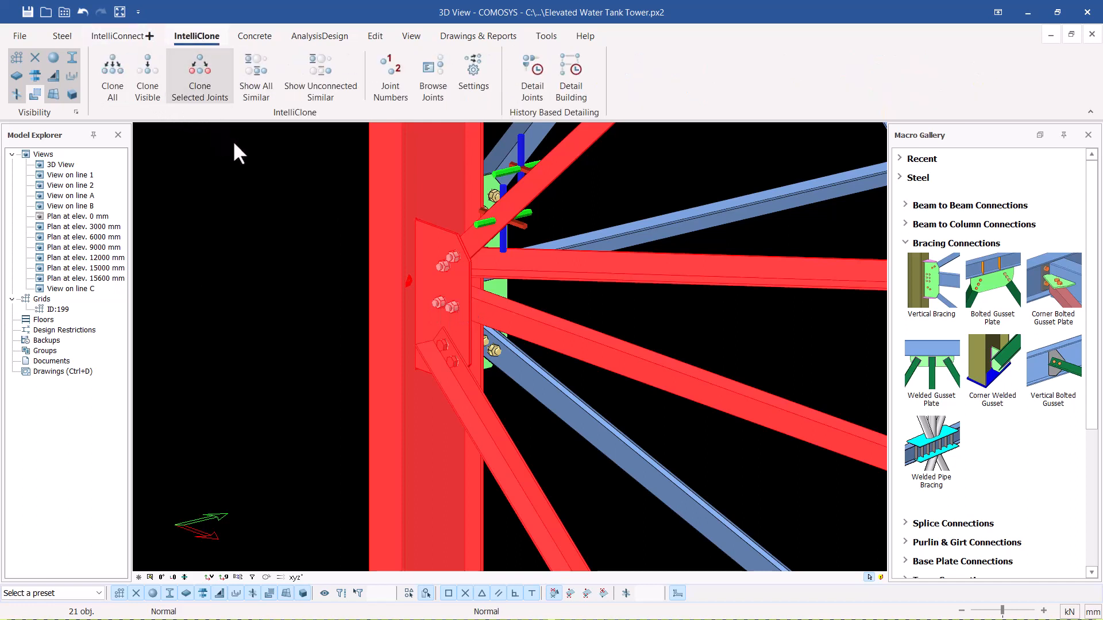
{"action": "left_click", "coordinate": [117, 89]}
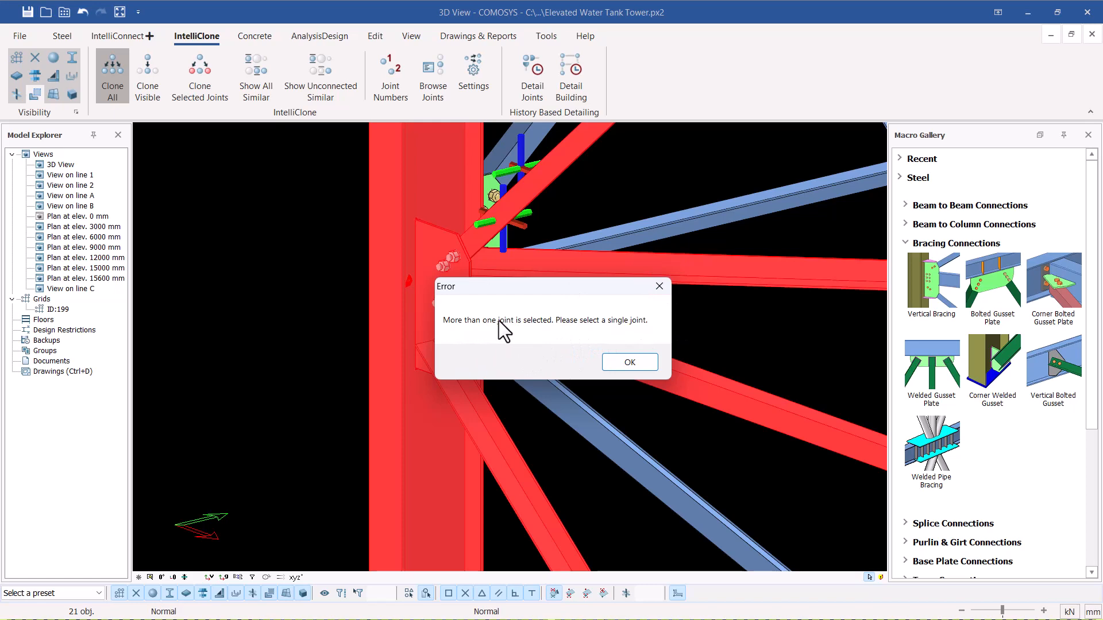
{"action": "left_click", "coordinate": [630, 363]}
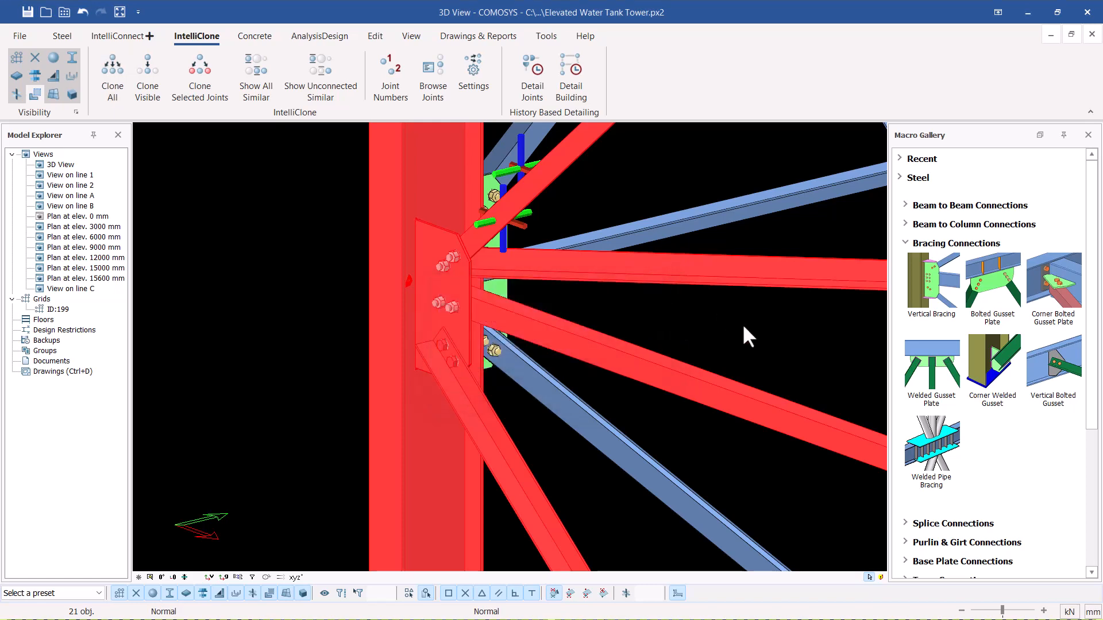
{"action": "left_click", "coordinate": [742, 323]}
Clone the column A1 gusset joint to all unconnected similar joints, using only its gusset plate and macro symbol as the source
{"action": "scroll", "coordinate": [423, 286], "scroll_direction": "up", "scroll_amount": 2}
{"action": "left_click", "coordinate": [483, 284]}
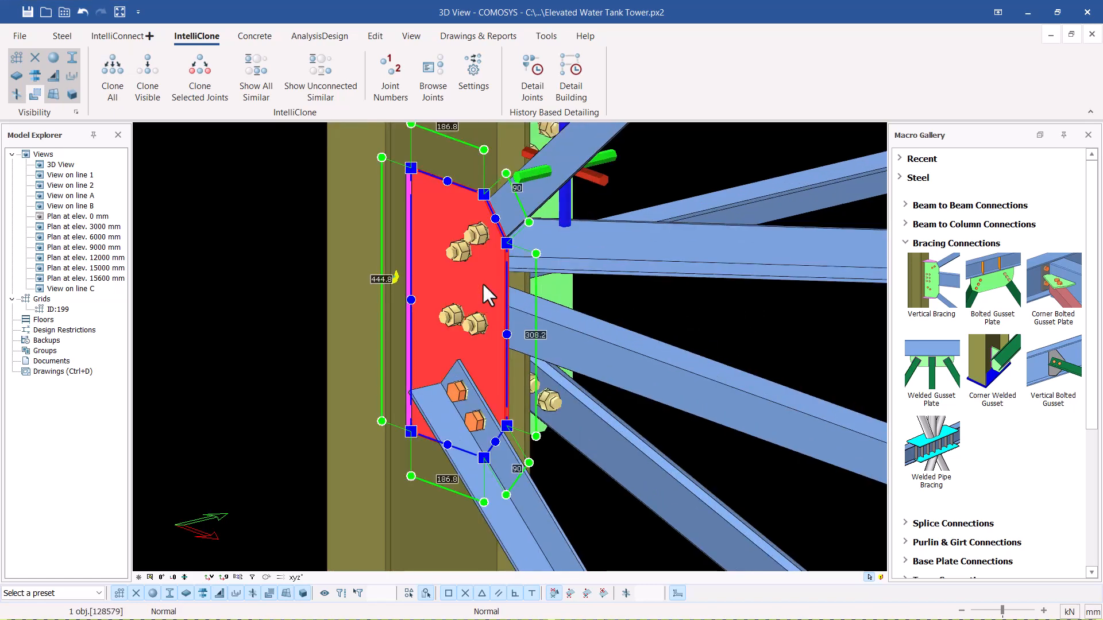
{"action": "scroll", "coordinate": [398, 279], "scroll_direction": "up", "scroll_amount": 2}
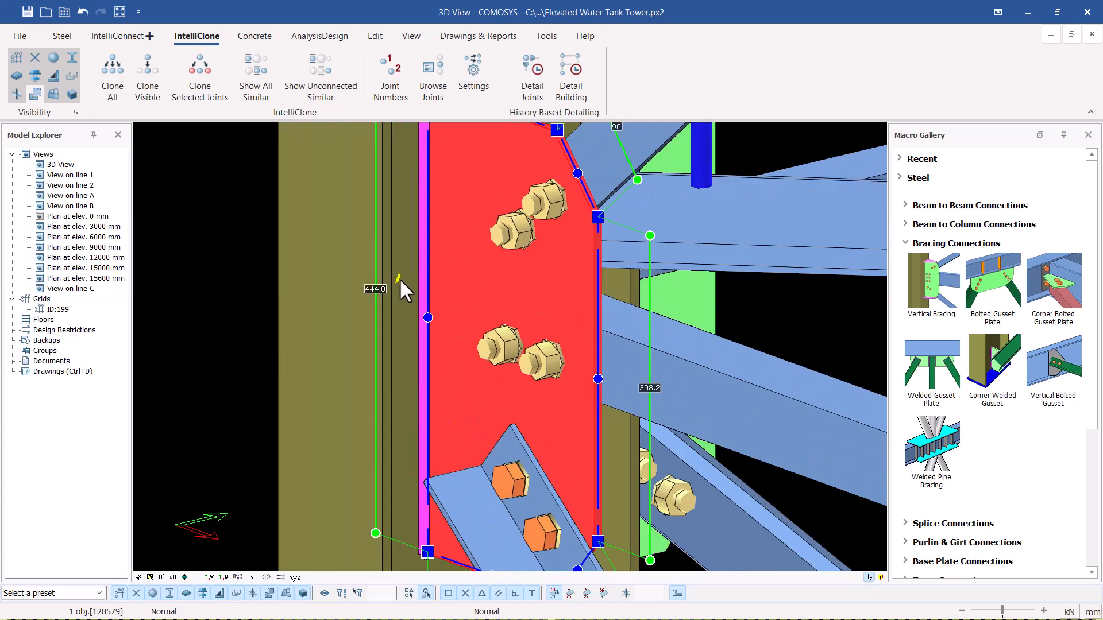
{"action": "left_click", "coordinate": [398, 278], "text": "ctrl"}
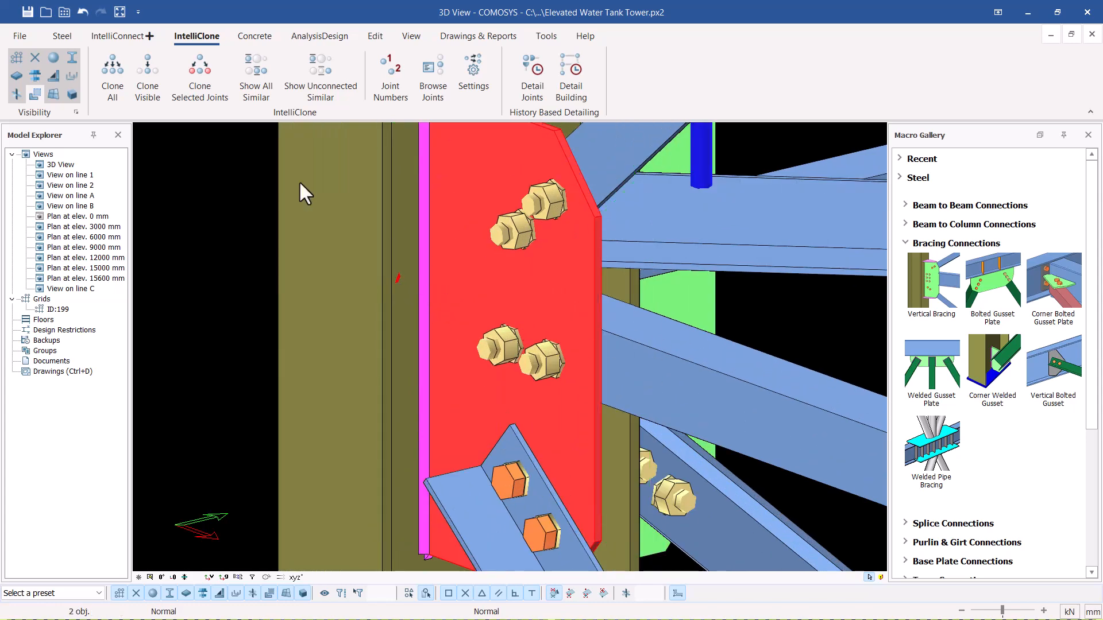
{"action": "left_click", "coordinate": [114, 89]}
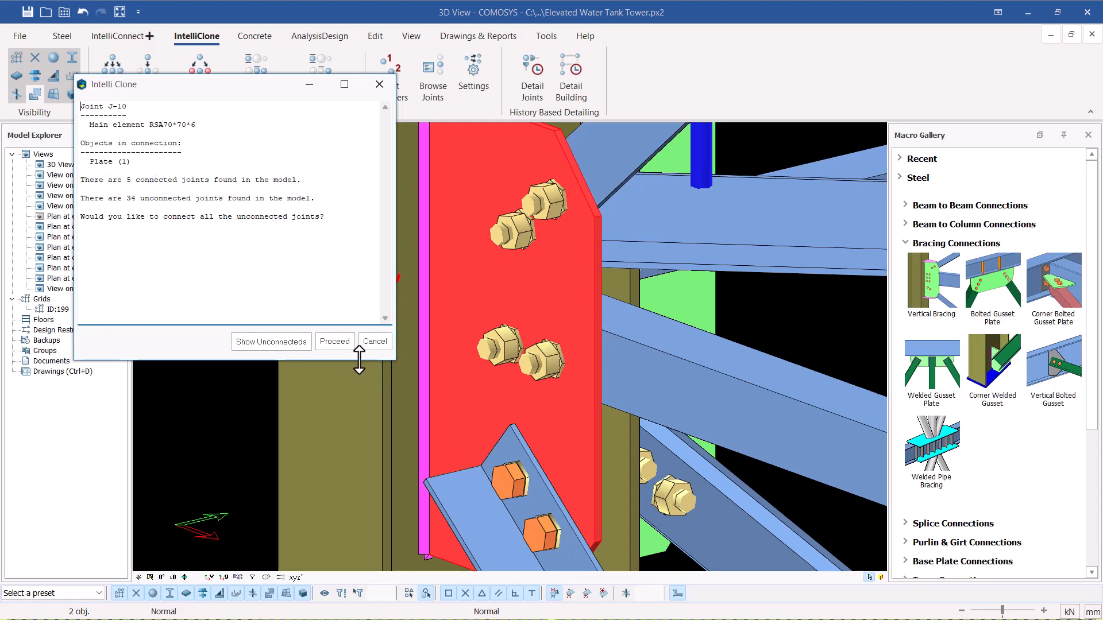
{"action": "left_click", "coordinate": [340, 346]}
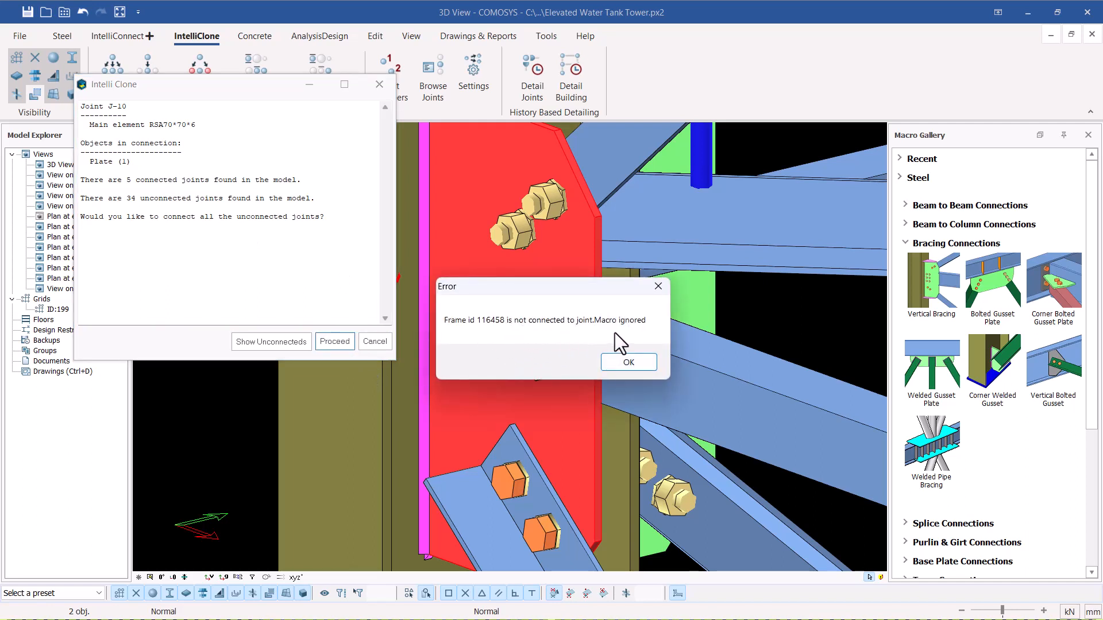
{"action": "left_click", "coordinate": [628, 362]}
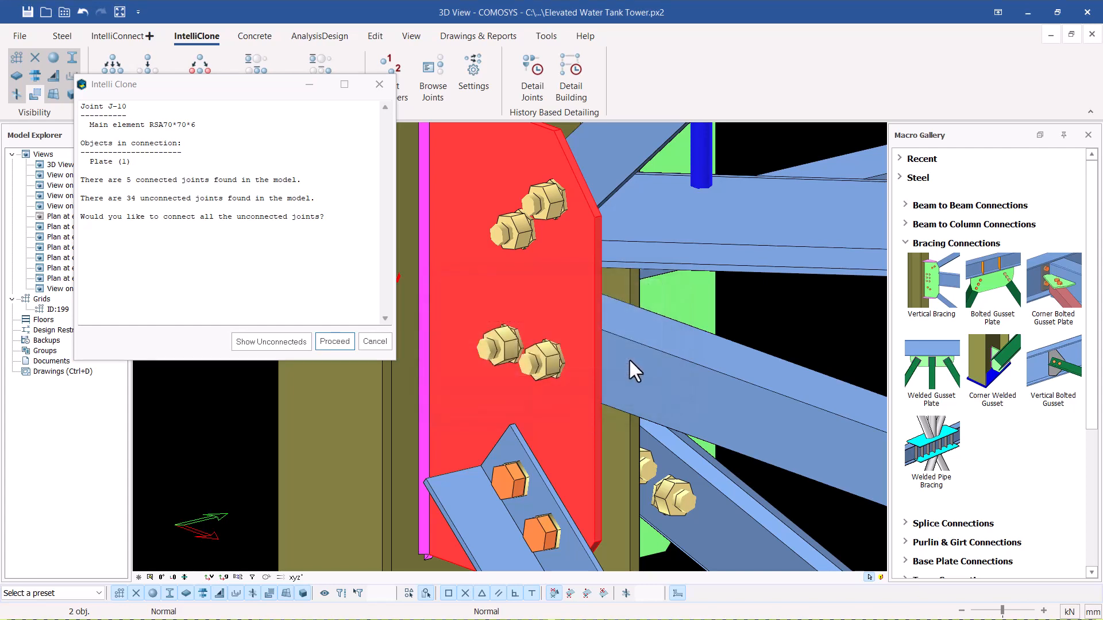
{"action": "left_click", "coordinate": [382, 344]}
Check the cloned gusset plates at the other columns and undo the cloning
{"action": "scroll", "coordinate": [402, 276], "scroll_direction": "down", "scroll_amount": 5}
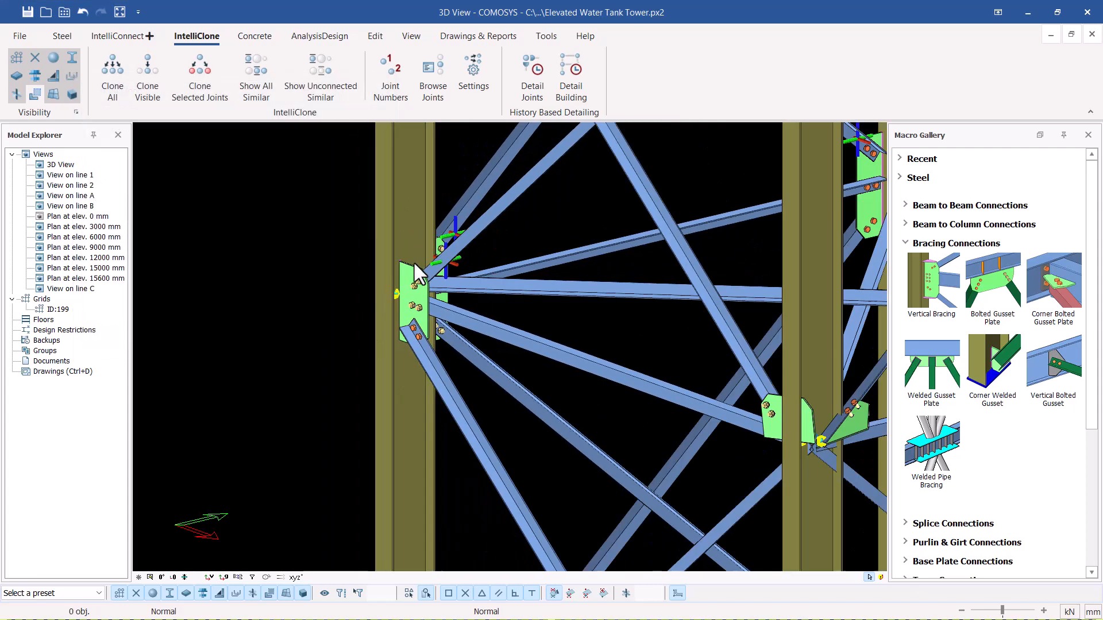
{"action": "scroll", "coordinate": [414, 263], "scroll_direction": "down", "scroll_amount": 3}
{"action": "scroll", "coordinate": [574, 321], "scroll_direction": "up", "scroll_amount": 6}
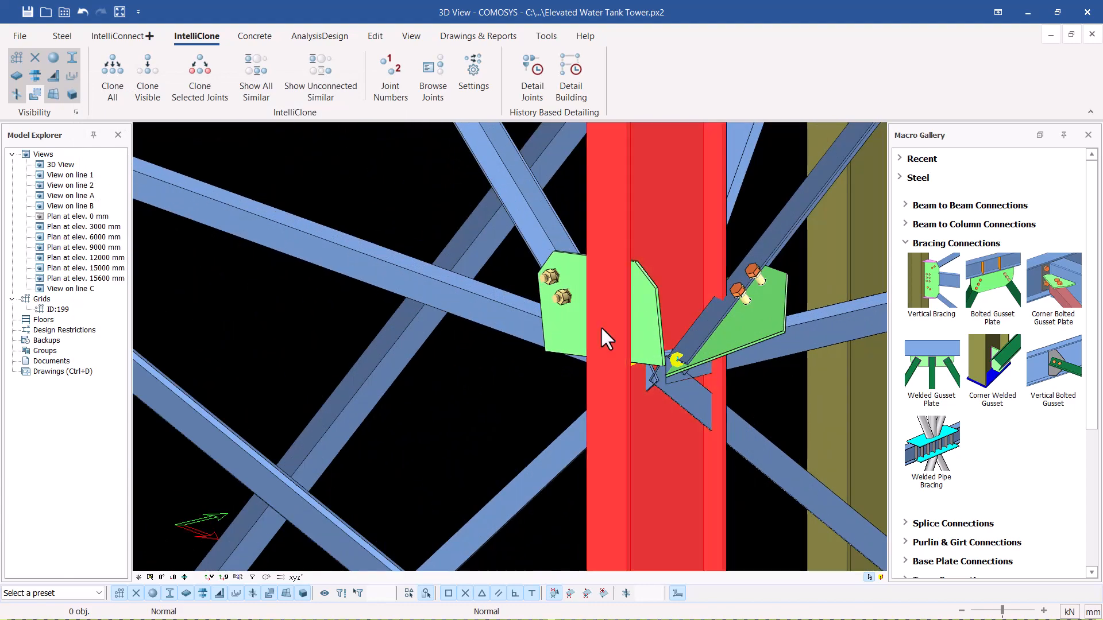
{"action": "left_click", "coordinate": [601, 326]}
{"action": "middle_click_drag", "start_coordinate": [601, 326], "coordinate": [602, 320]}
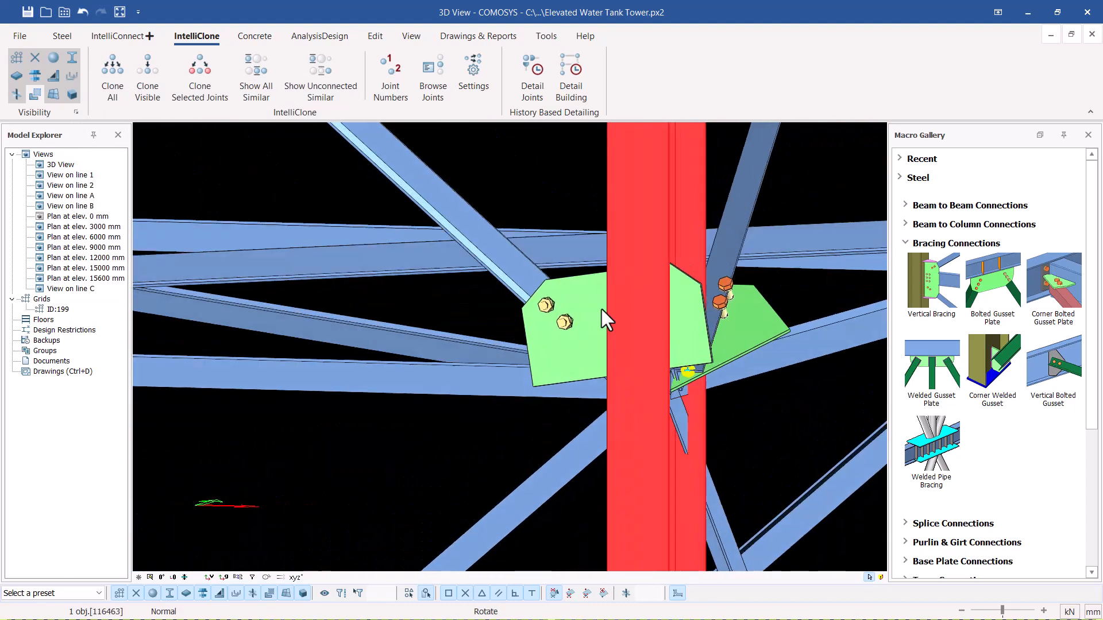
{"action": "scroll", "coordinate": [606, 320], "scroll_direction": "down", "scroll_amount": 3}
{"action": "scroll", "coordinate": [589, 371], "scroll_direction": "down", "scroll_amount": 2}
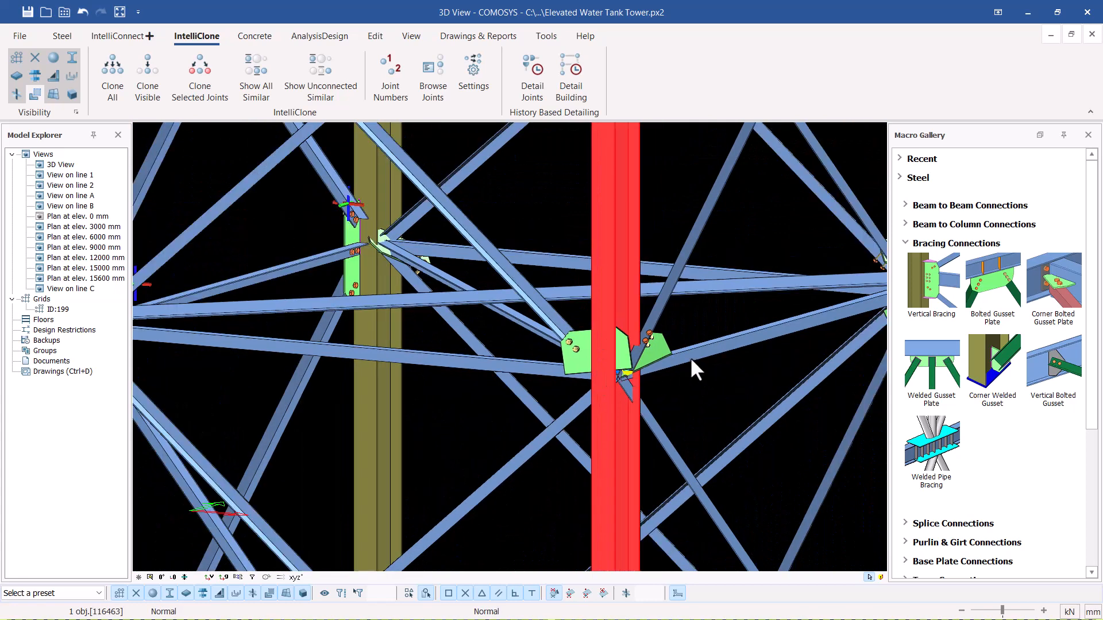
{"action": "left_click", "coordinate": [77, 10]}
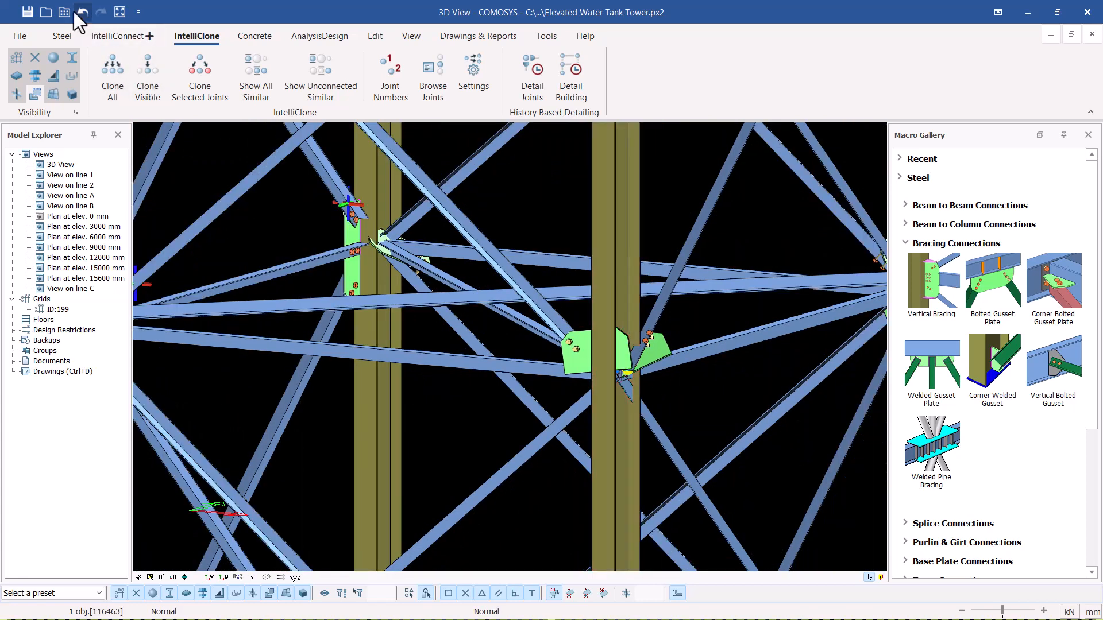
{"action": "left_click", "coordinate": [82, 13]}
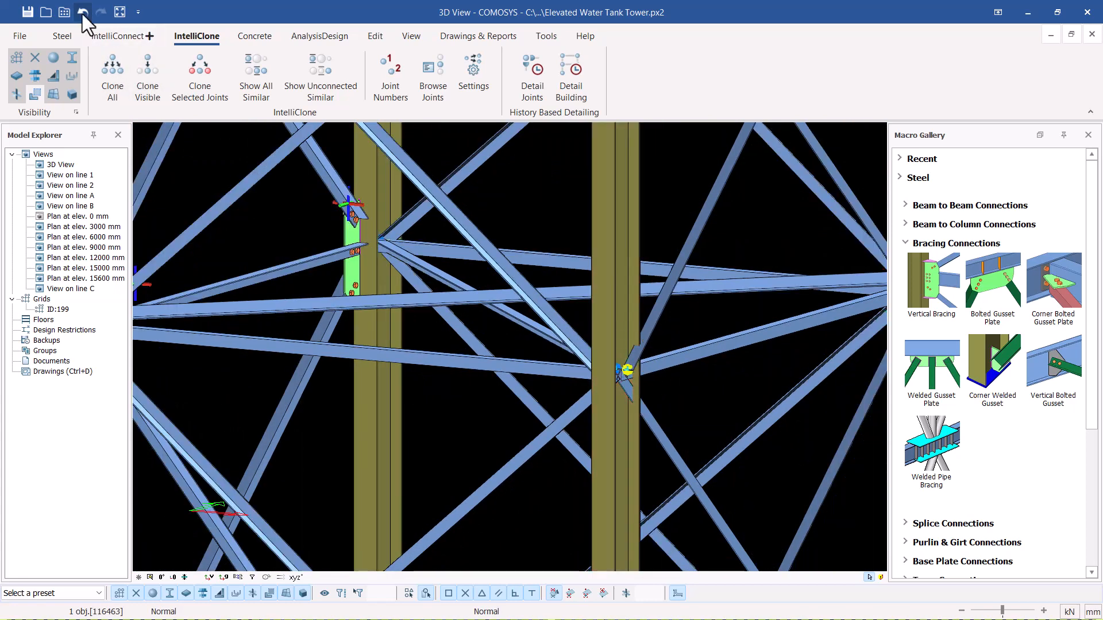
Try to connect three braces to the neighbouring column with the Vertical Bracing macro
{"action": "scroll", "coordinate": [380, 292], "scroll_direction": "down", "scroll_amount": 3}
{"action": "scroll", "coordinate": [314, 327], "scroll_direction": "up", "scroll_amount": 3}
{"action": "scroll", "coordinate": [315, 328], "scroll_direction": "up", "scroll_amount": 2}
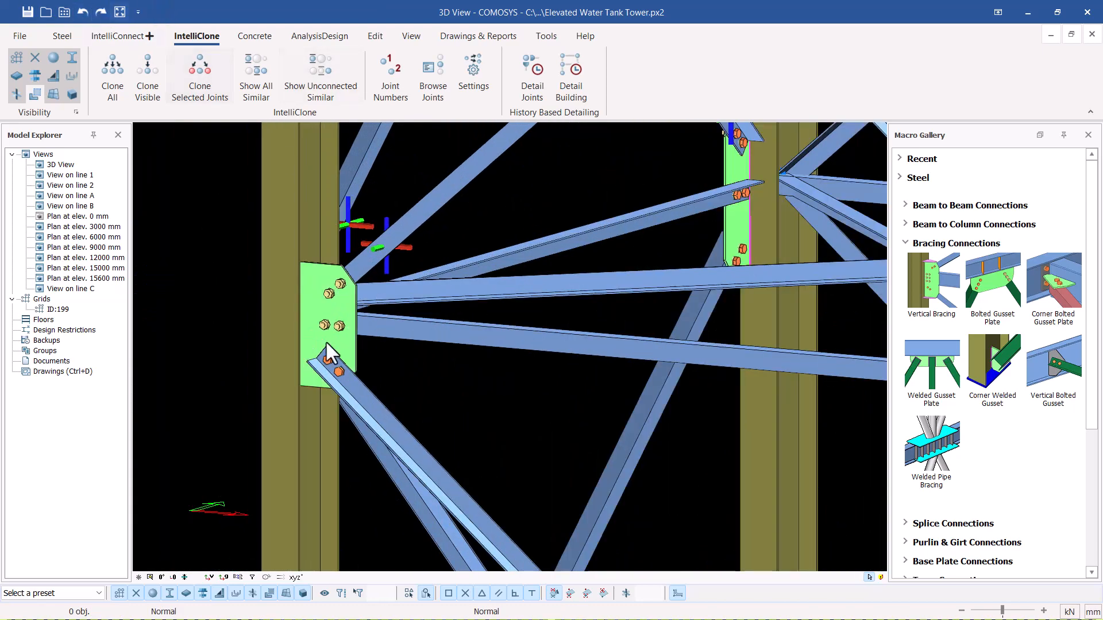
{"action": "scroll", "coordinate": [325, 368], "scroll_direction": "down", "scroll_amount": 3}
{"action": "middle_click_drag", "start_coordinate": [327, 342], "coordinate": [361, 325]}
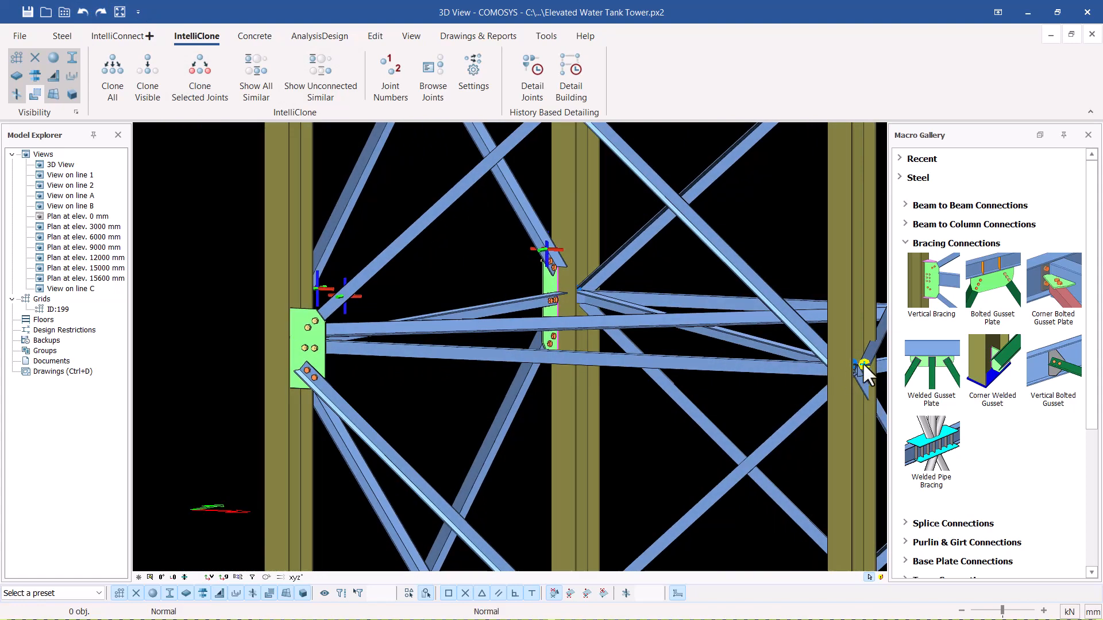
{"action": "left_click", "coordinate": [926, 302]}
{"action": "scroll", "coordinate": [827, 409], "scroll_direction": "up", "scroll_amount": 3}
{"action": "left_click", "coordinate": [840, 396]}
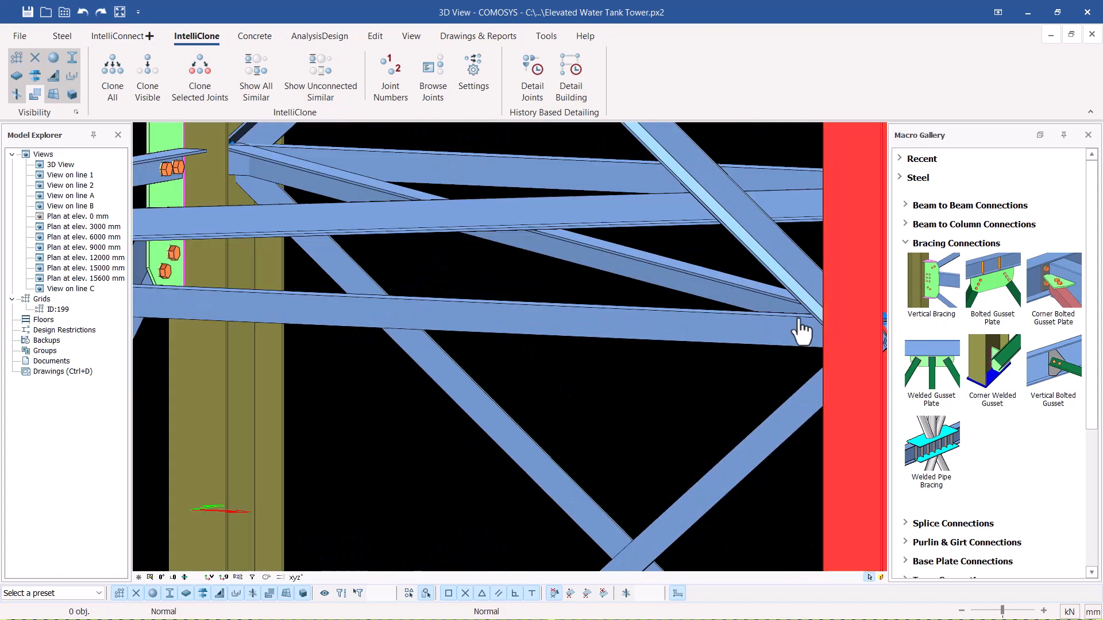
{"action": "left_click", "coordinate": [796, 430]}
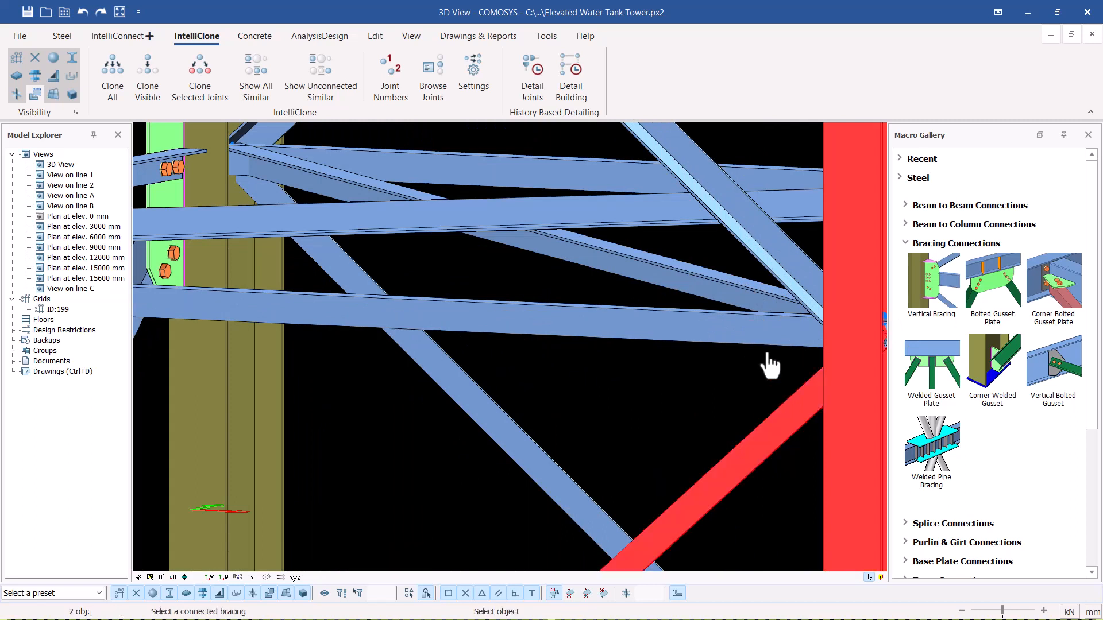
{"action": "left_click", "coordinate": [768, 337]}
{"action": "left_click", "coordinate": [776, 275]}
{"action": "right_click", "coordinate": [723, 371]}
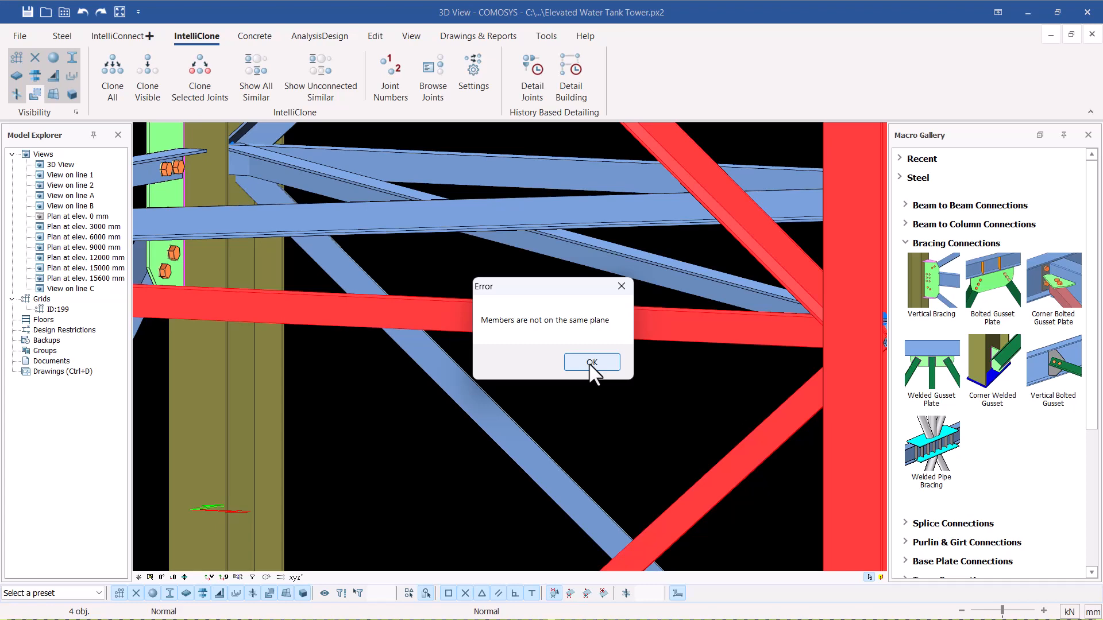
{"action": "left_click", "coordinate": [592, 363]}
Connect the three braces meeting at the neighbouring column to it with the Bolted Gusset Plate macro
{"action": "middle_click_drag", "start_coordinate": [646, 365], "coordinate": [746, 316]}
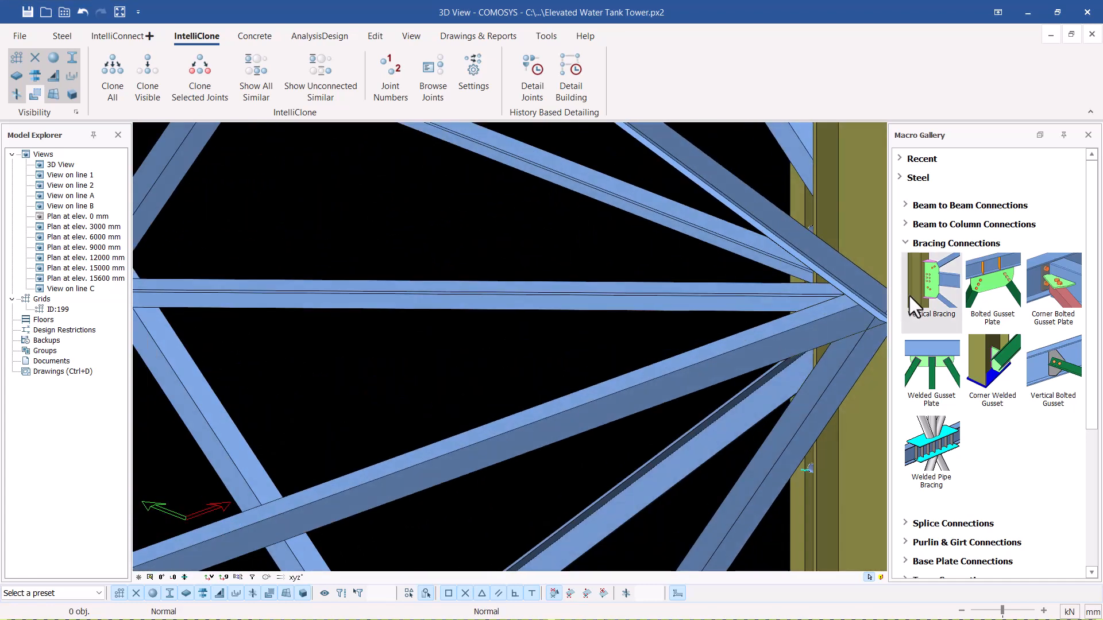
{"action": "left_click", "coordinate": [992, 282]}
{"action": "middle_click_drag", "start_coordinate": [523, 382], "coordinate": [350, 405]}
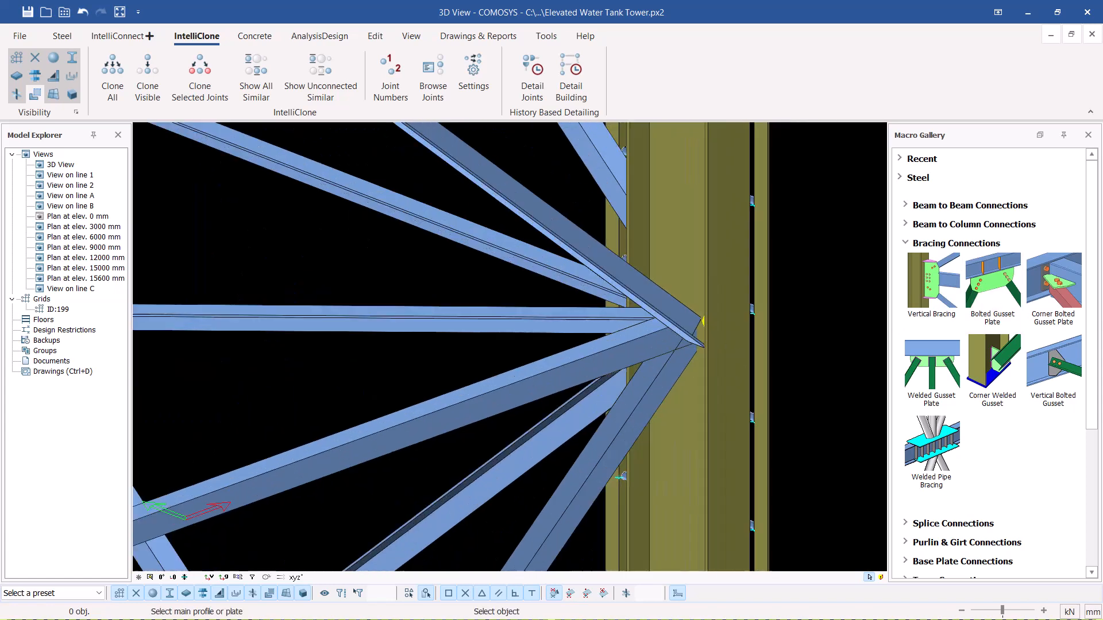
{"action": "left_click", "coordinate": [718, 332]}
{"action": "left_click", "coordinate": [623, 369]}
{"action": "left_click", "coordinate": [631, 350]}
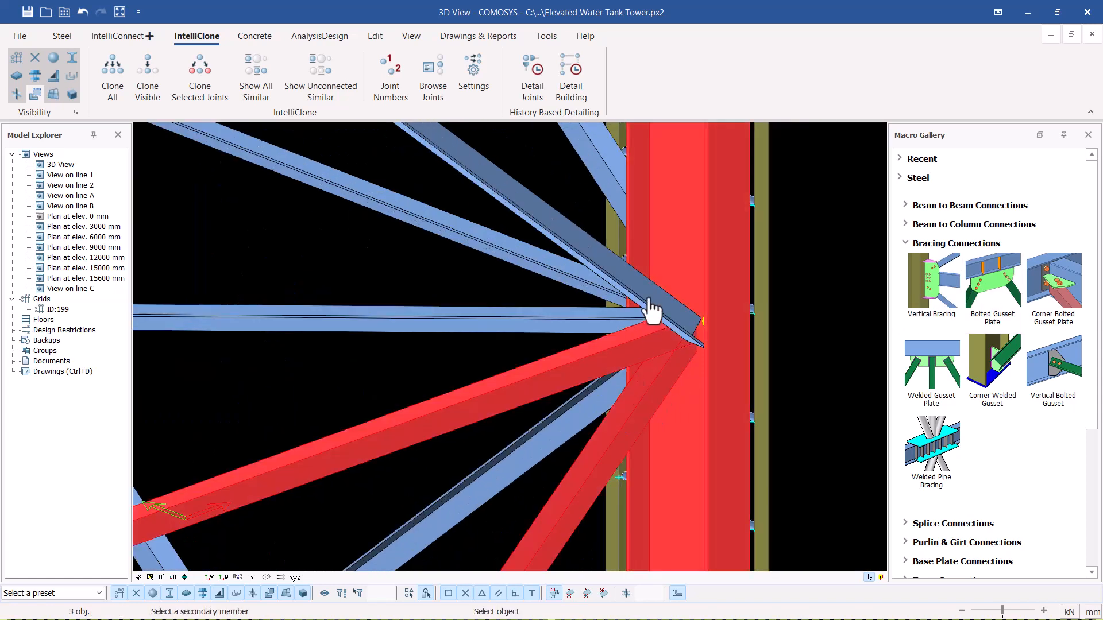
{"action": "left_click", "coordinate": [653, 308]}
{"action": "right_click", "coordinate": [804, 310]}
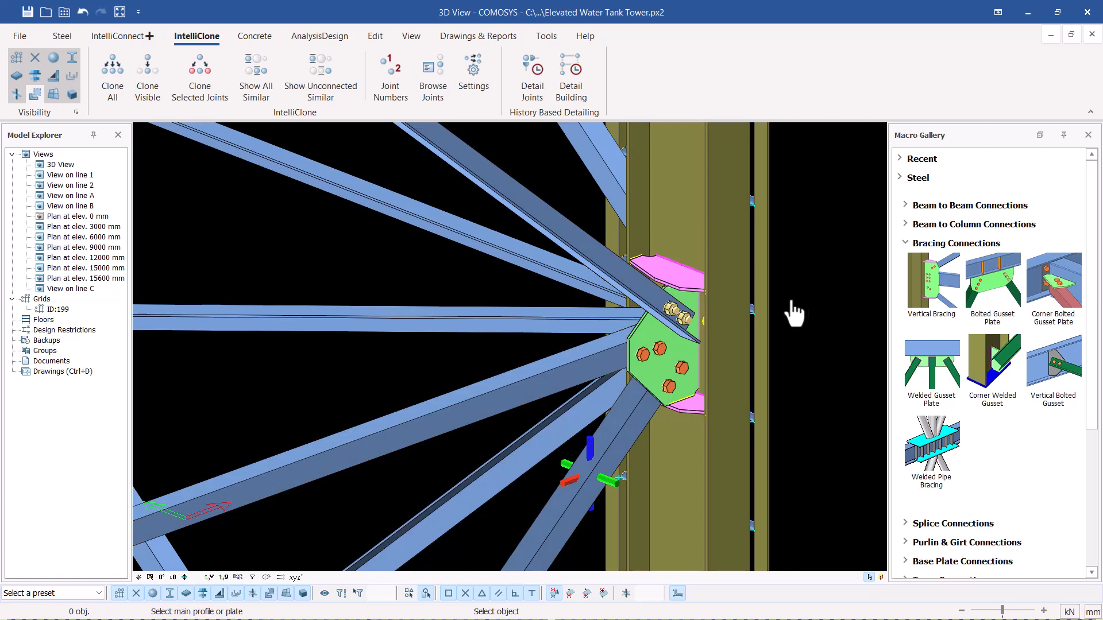
Load the macro preset brace_web_01 into the new bolted gusset plate connection and apply it
{"action": "scroll", "coordinate": [801, 301], "scroll_direction": "up", "scroll_amount": 2}
{"action": "left_click", "coordinate": [643, 381]}
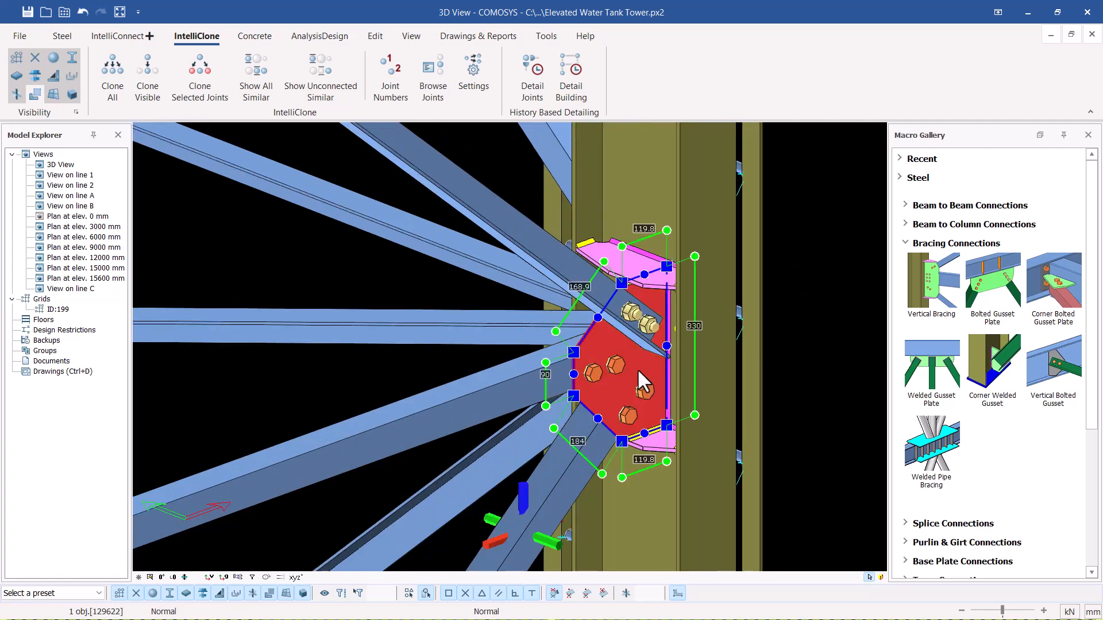
{"action": "left_click", "coordinate": [638, 372]}
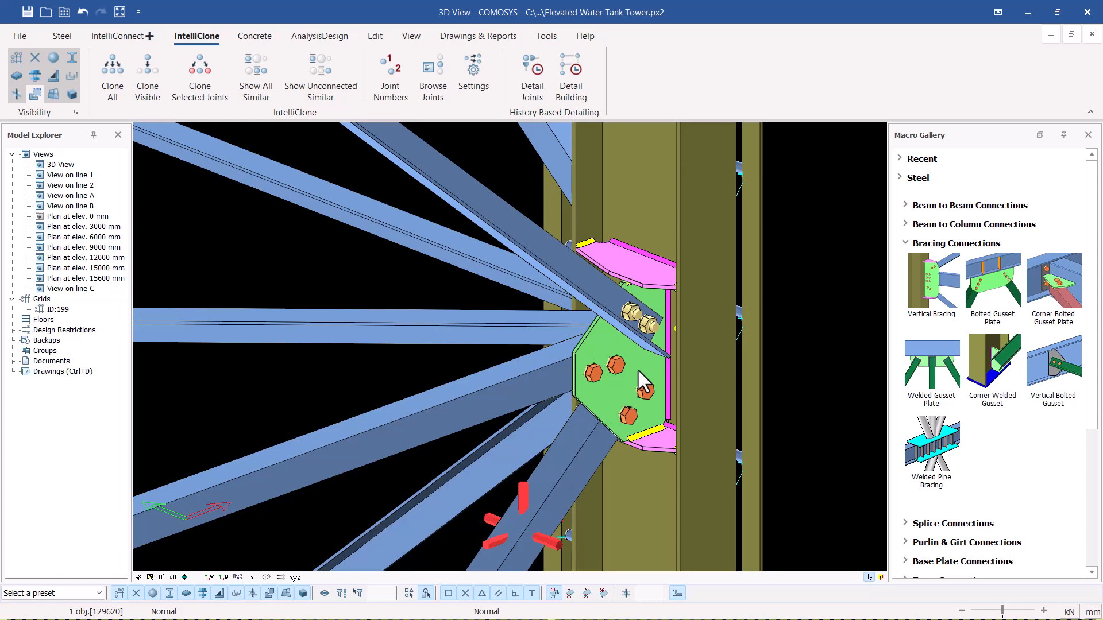
{"action": "double_click", "coordinate": [638, 371]}
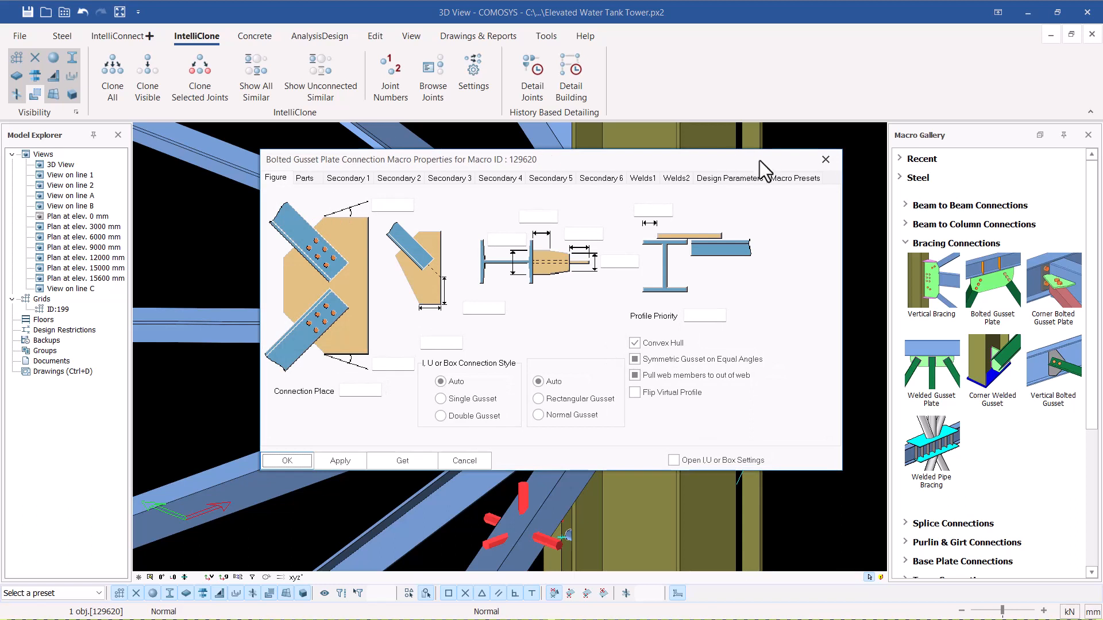
{"action": "left_click", "coordinate": [809, 181]}
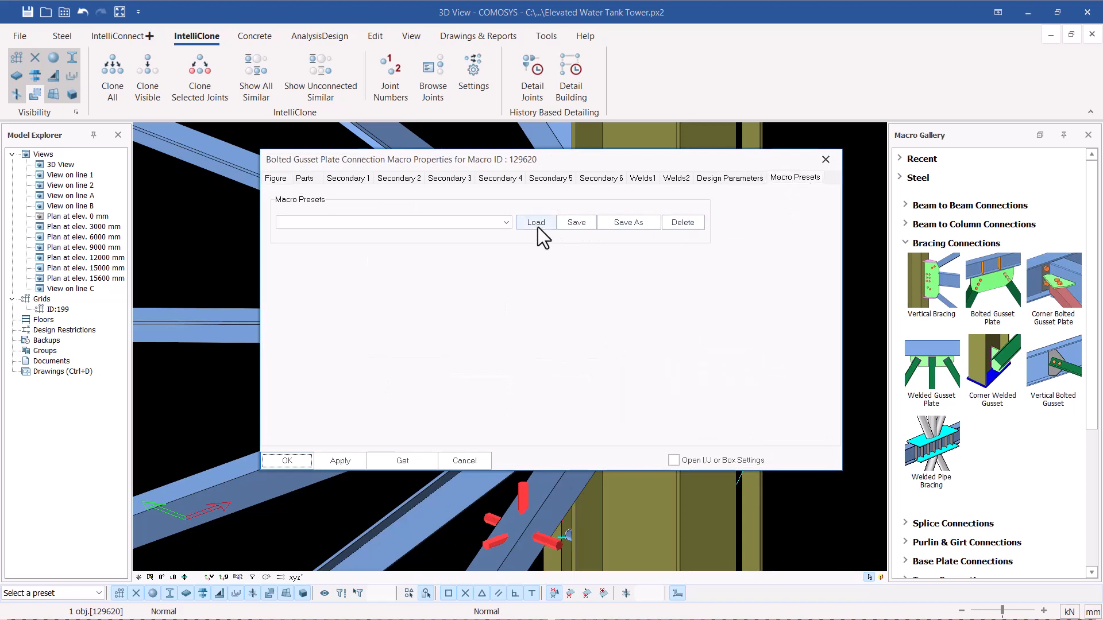
{"action": "left_click", "coordinate": [505, 223]}
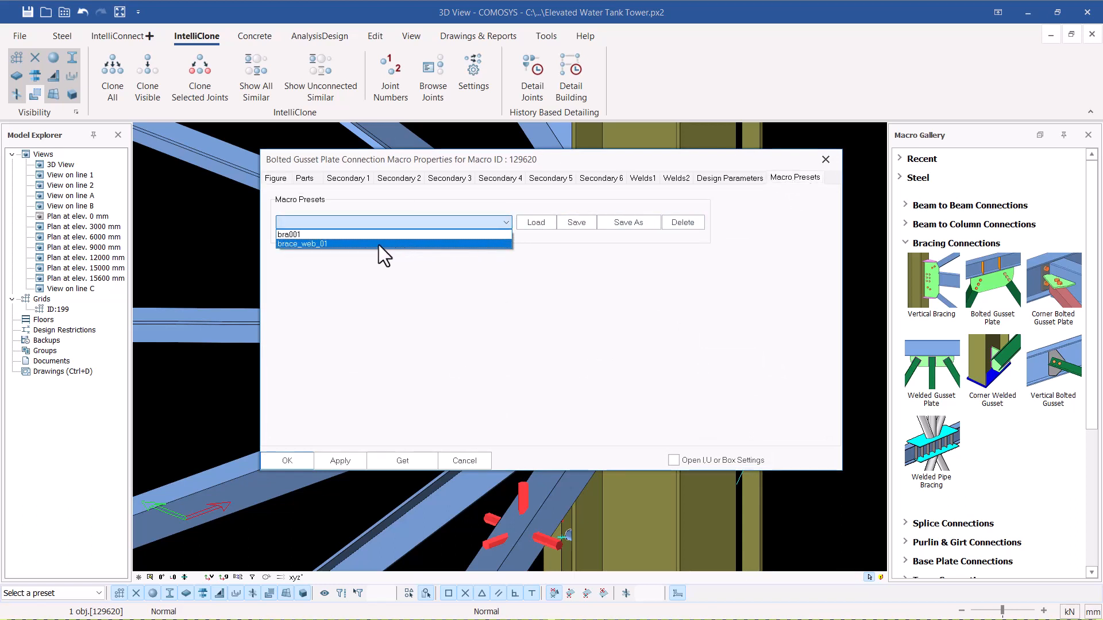
{"action": "left_click", "coordinate": [378, 245]}
{"action": "left_click", "coordinate": [536, 224]}
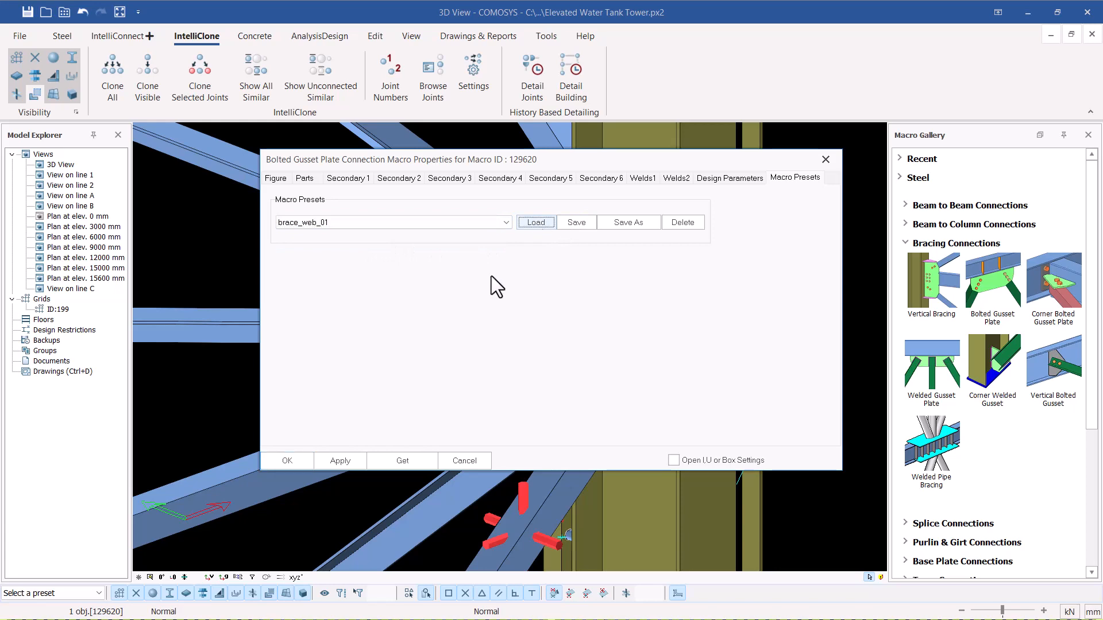
{"action": "left_click", "coordinate": [339, 460]}
{"action": "left_click", "coordinate": [299, 463]}
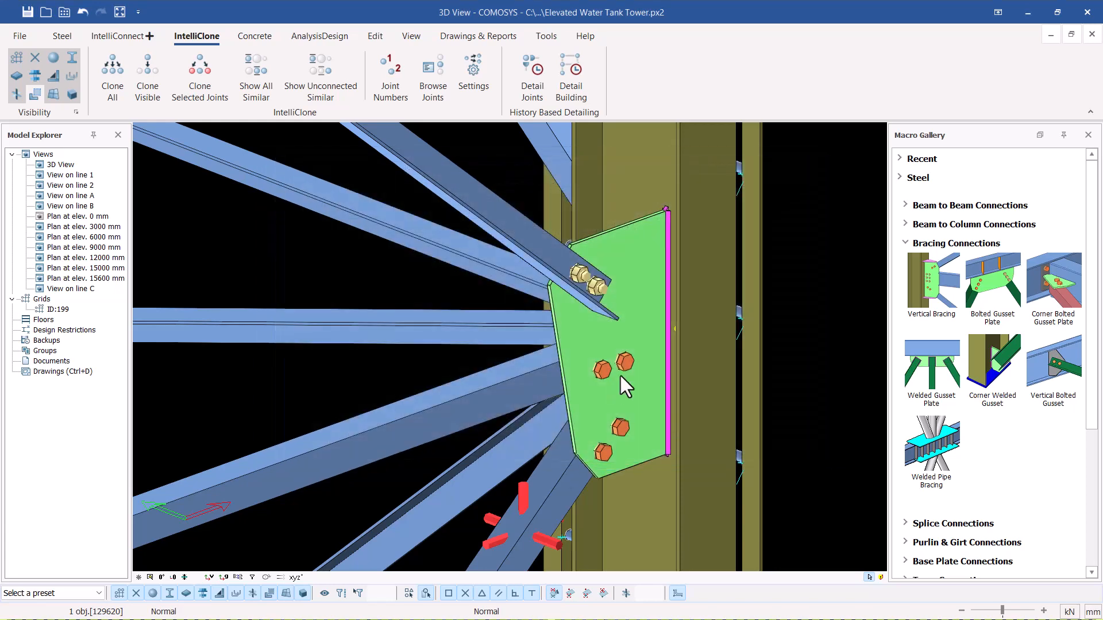
{"action": "left_click", "coordinate": [823, 275]}
Load the macro preset bra001 into the same bolted gusset plate connection and apply it
{"action": "middle_click_drag", "start_coordinate": [664, 338], "coordinate": [605, 332]}
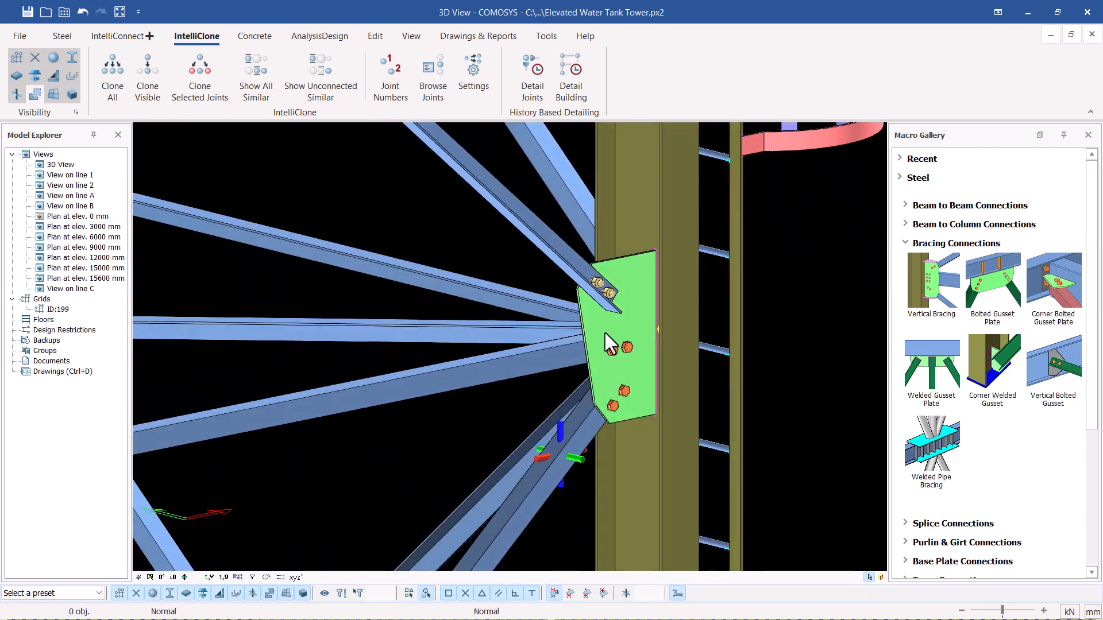
{"action": "left_click", "coordinate": [606, 328]}
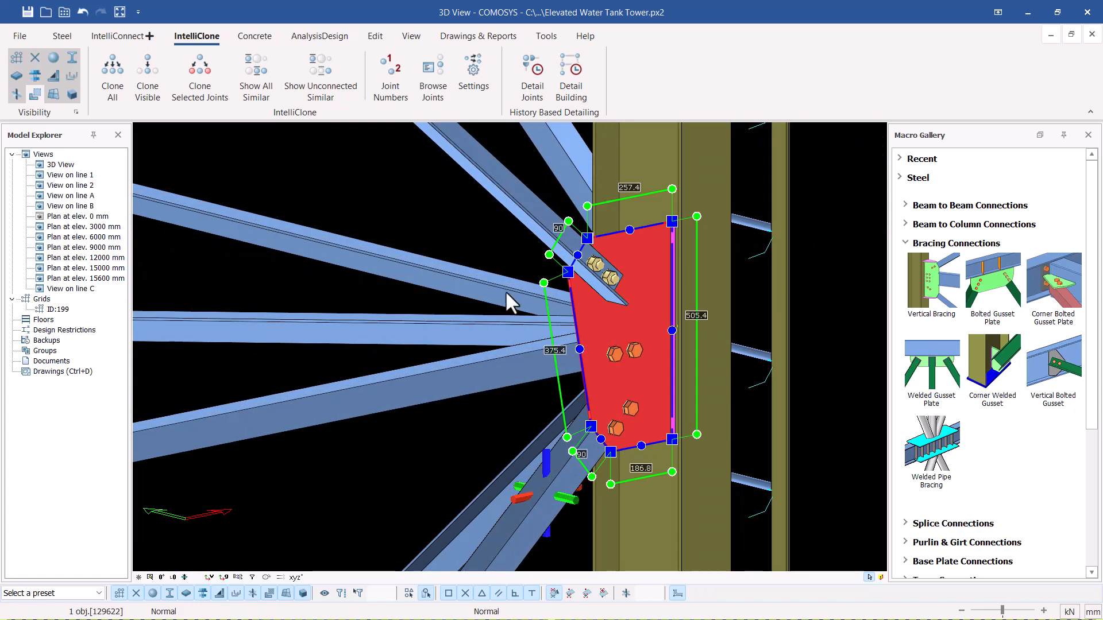
{"action": "scroll", "coordinate": [505, 291], "scroll_direction": "down", "scroll_amount": 2}
{"action": "scroll", "coordinate": [598, 318], "scroll_direction": "up", "scroll_amount": 2}
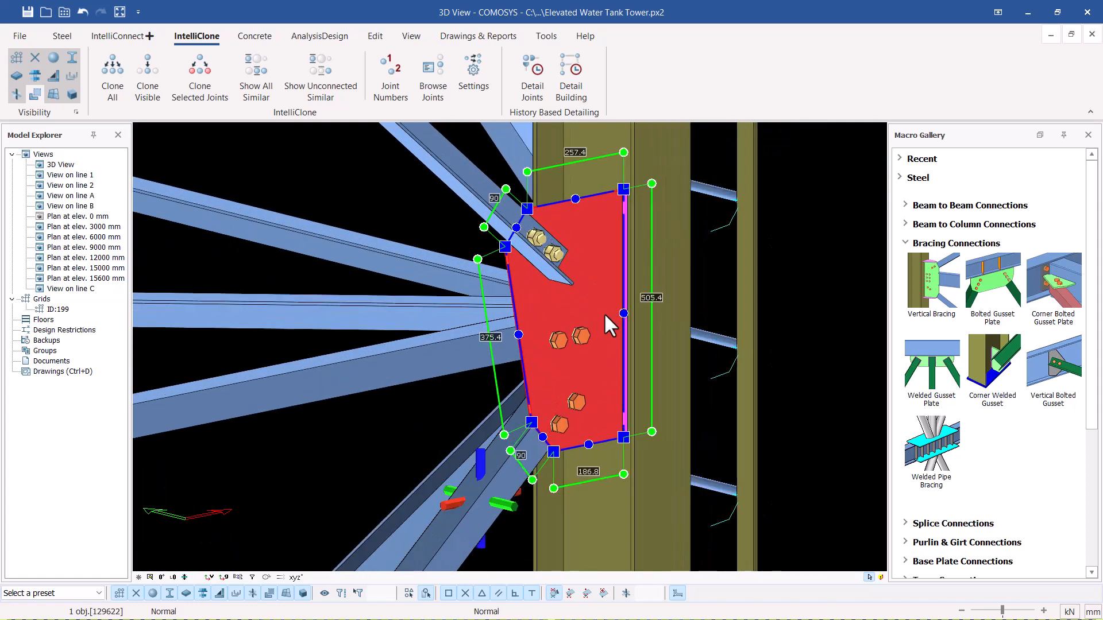
{"action": "left_click", "coordinate": [605, 315]}
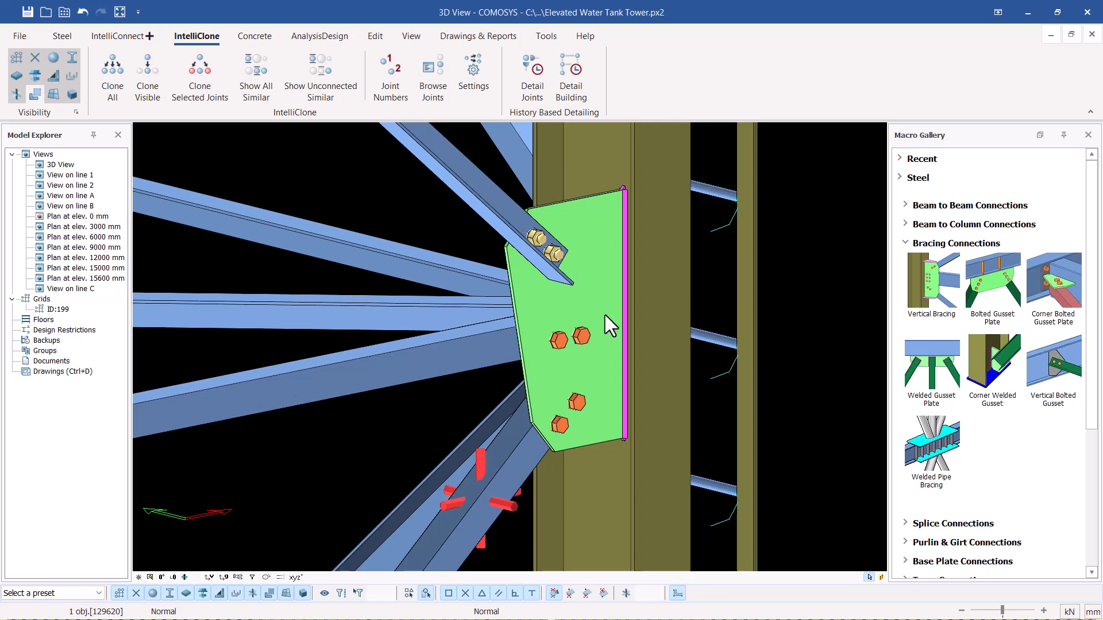
{"action": "double_click", "coordinate": [605, 315]}
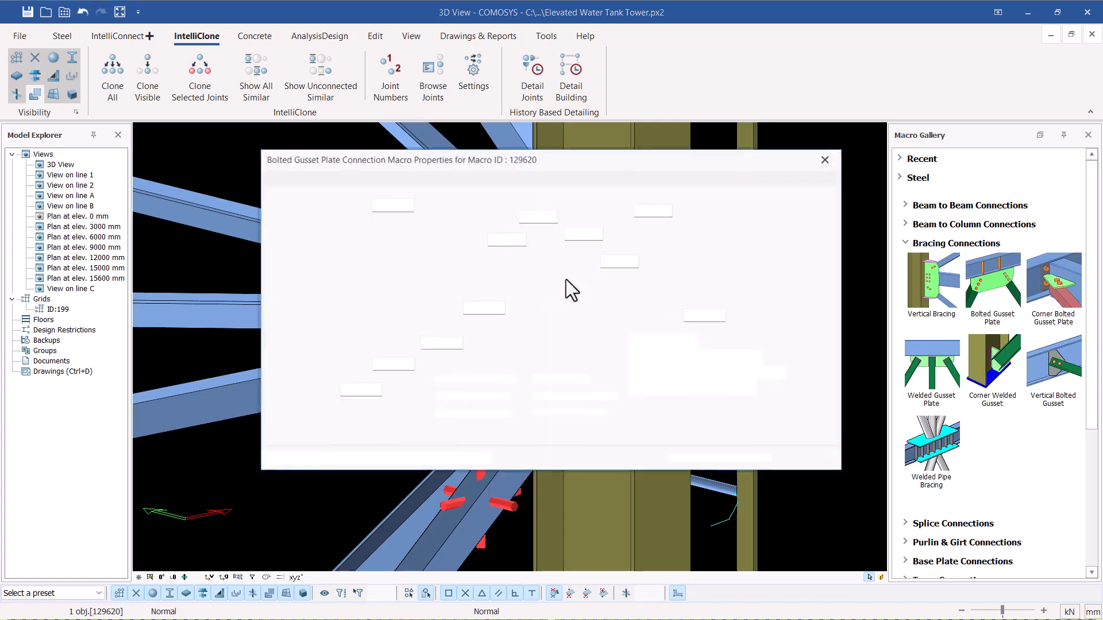
{"action": "left_click_drag", "start_coordinate": [425, 160], "coordinate": [461, 149]}
{"action": "left_click", "coordinate": [831, 166]}
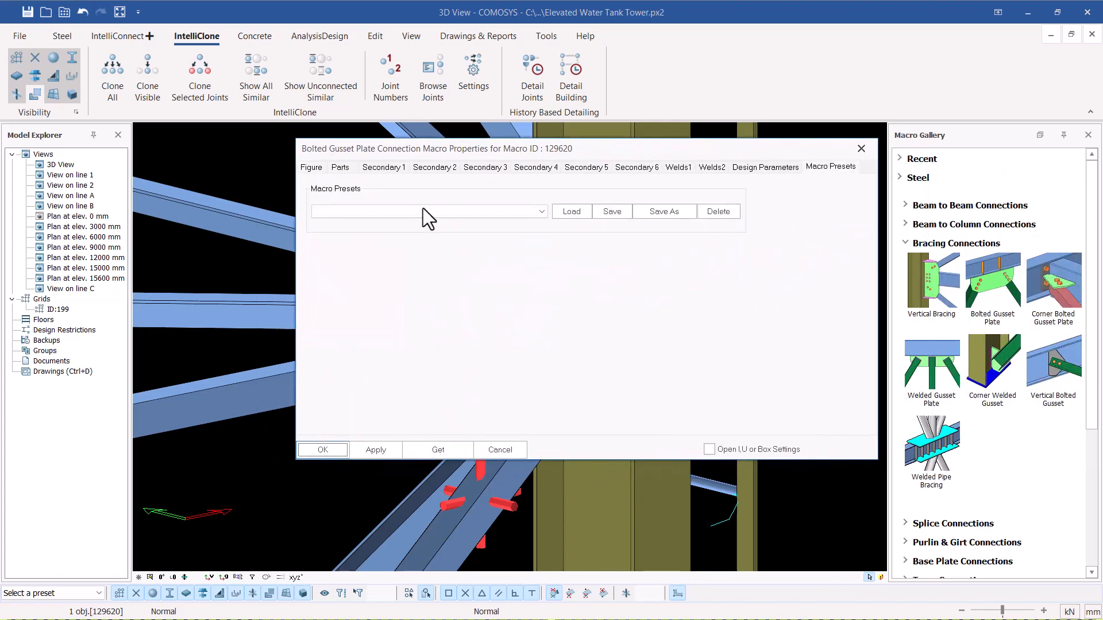
{"action": "left_click", "coordinate": [482, 211]}
{"action": "left_click", "coordinate": [354, 223]}
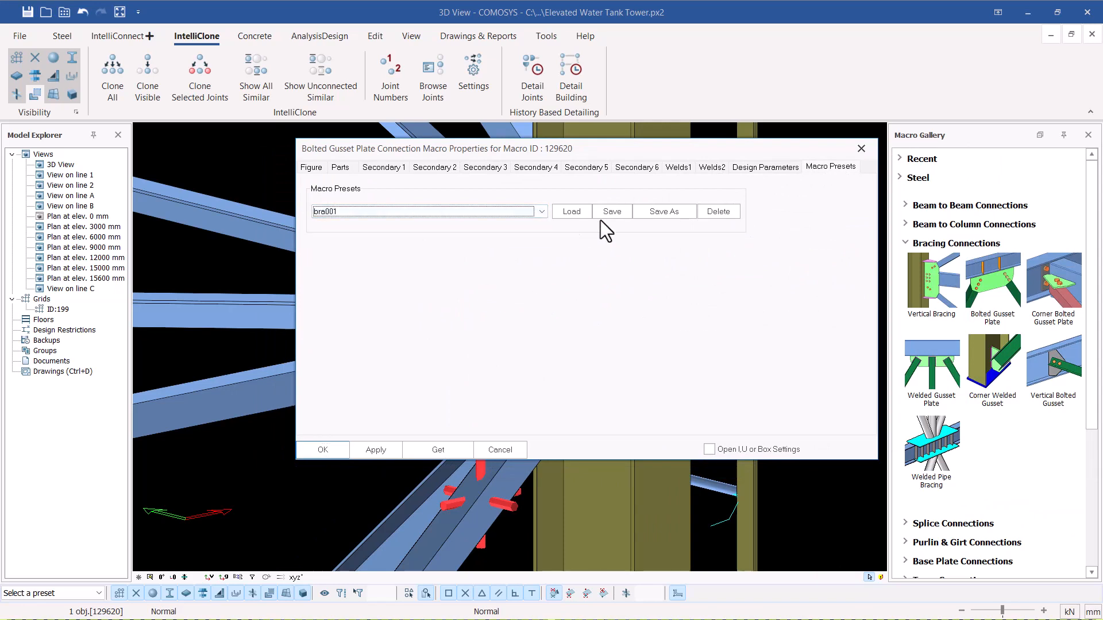
{"action": "left_click", "coordinate": [577, 211]}
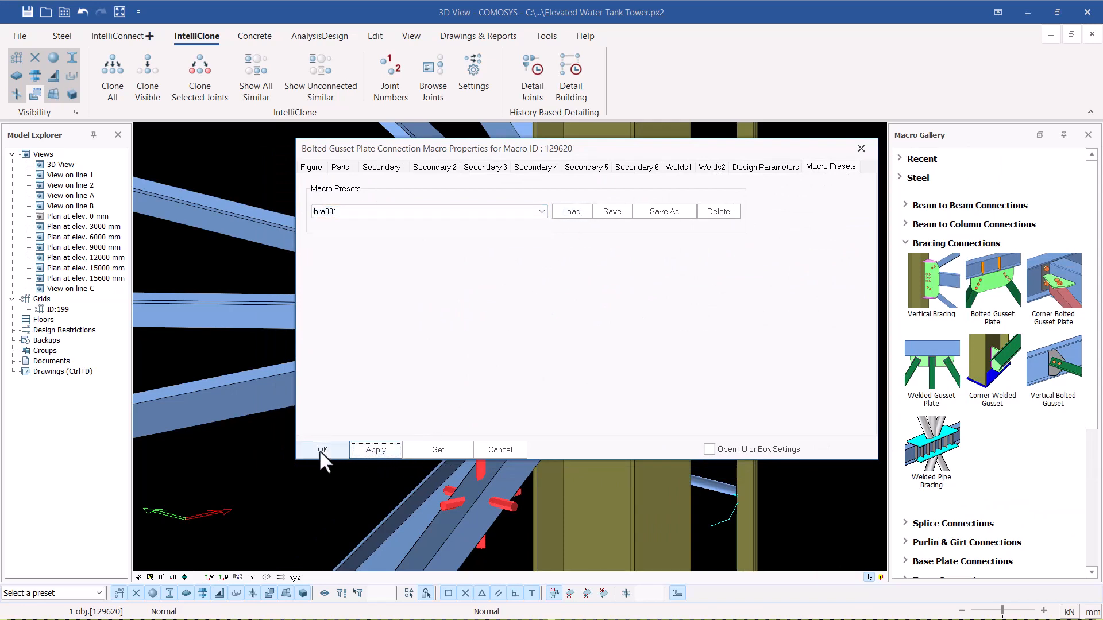
{"action": "left_click", "coordinate": [320, 449]}
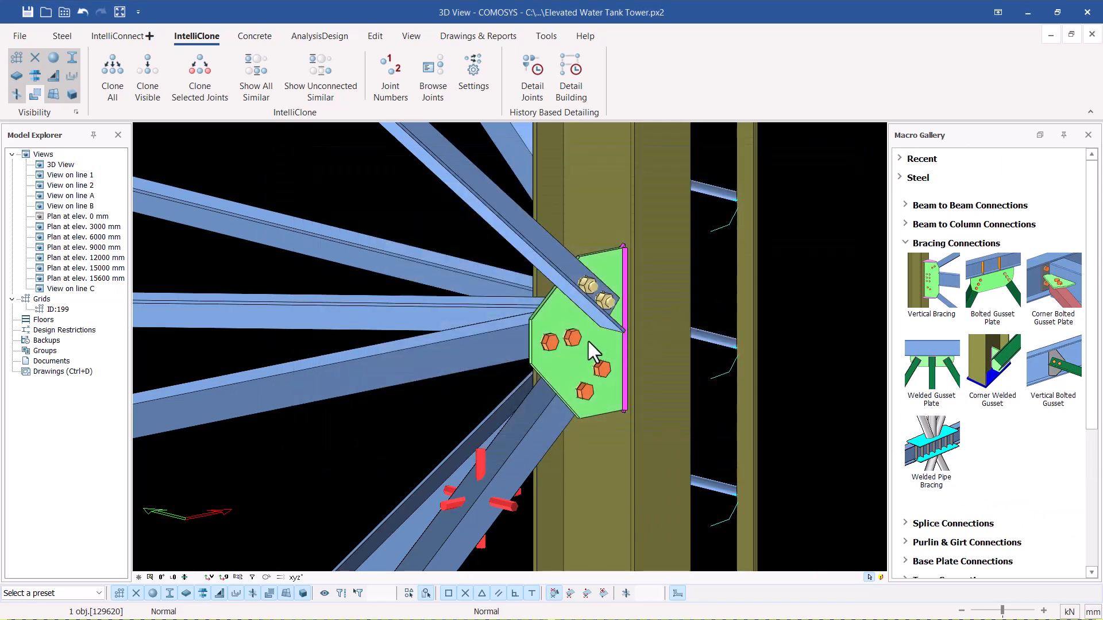
{"action": "left_click", "coordinate": [781, 253]}
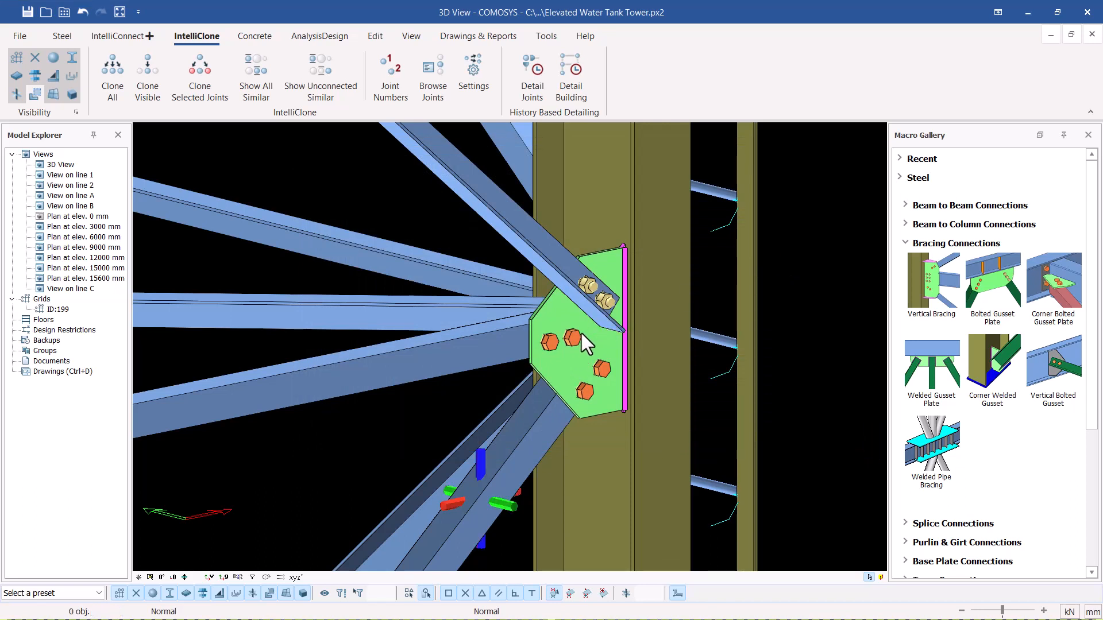